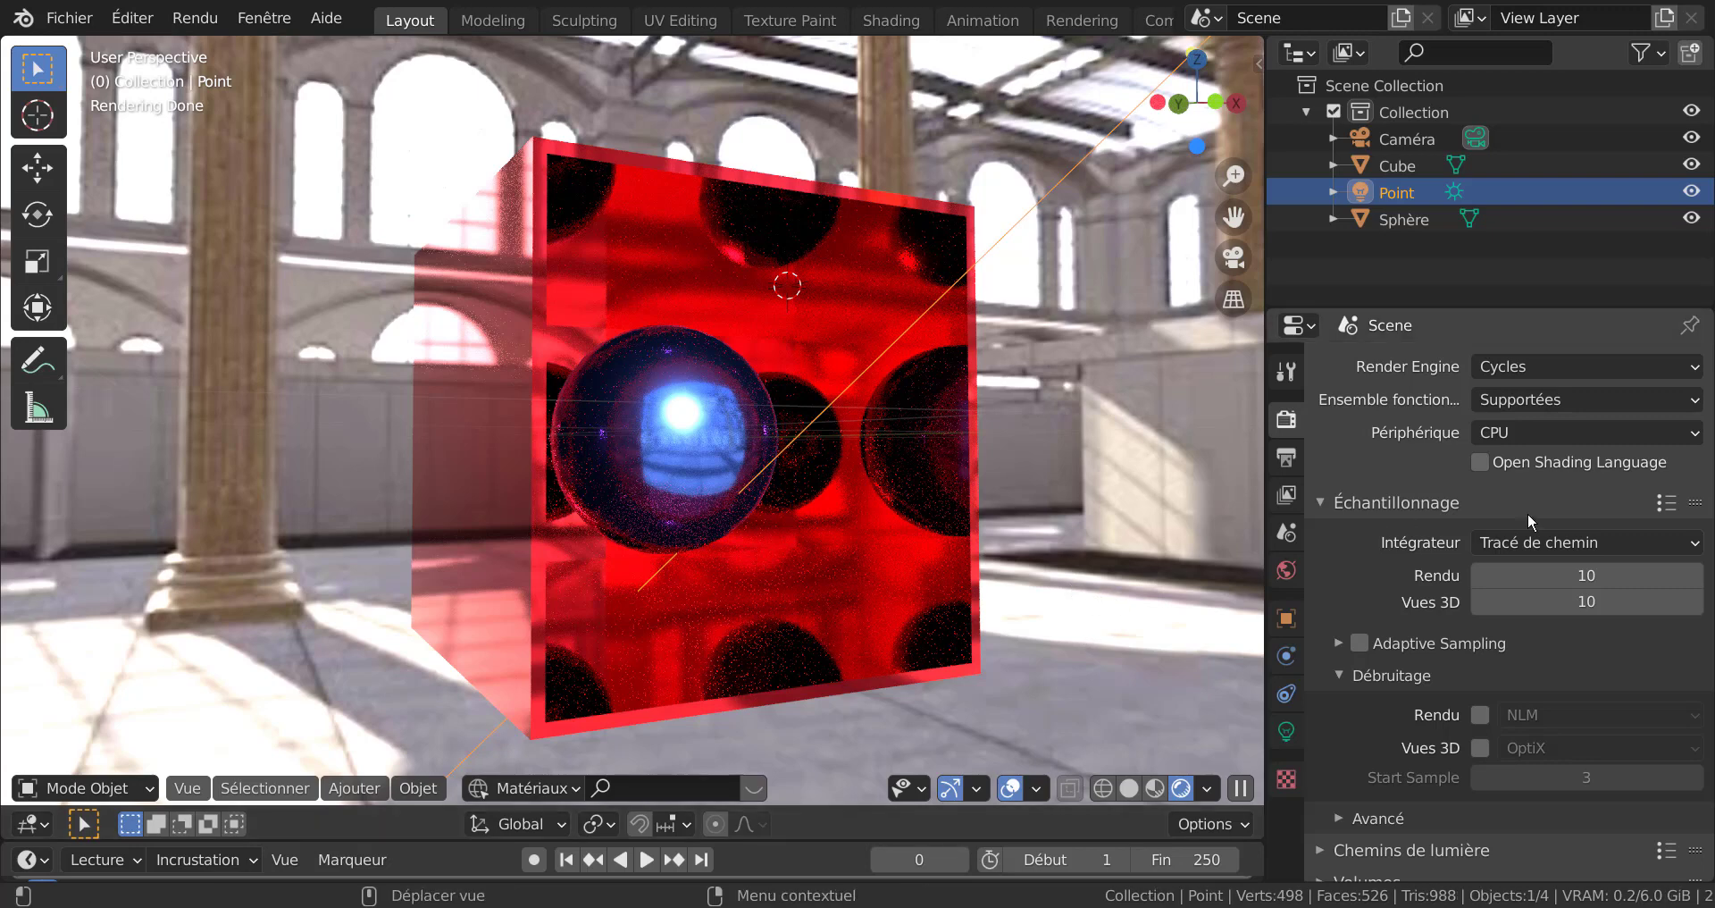
{"action": "left_click", "coordinate": [1556, 434]}
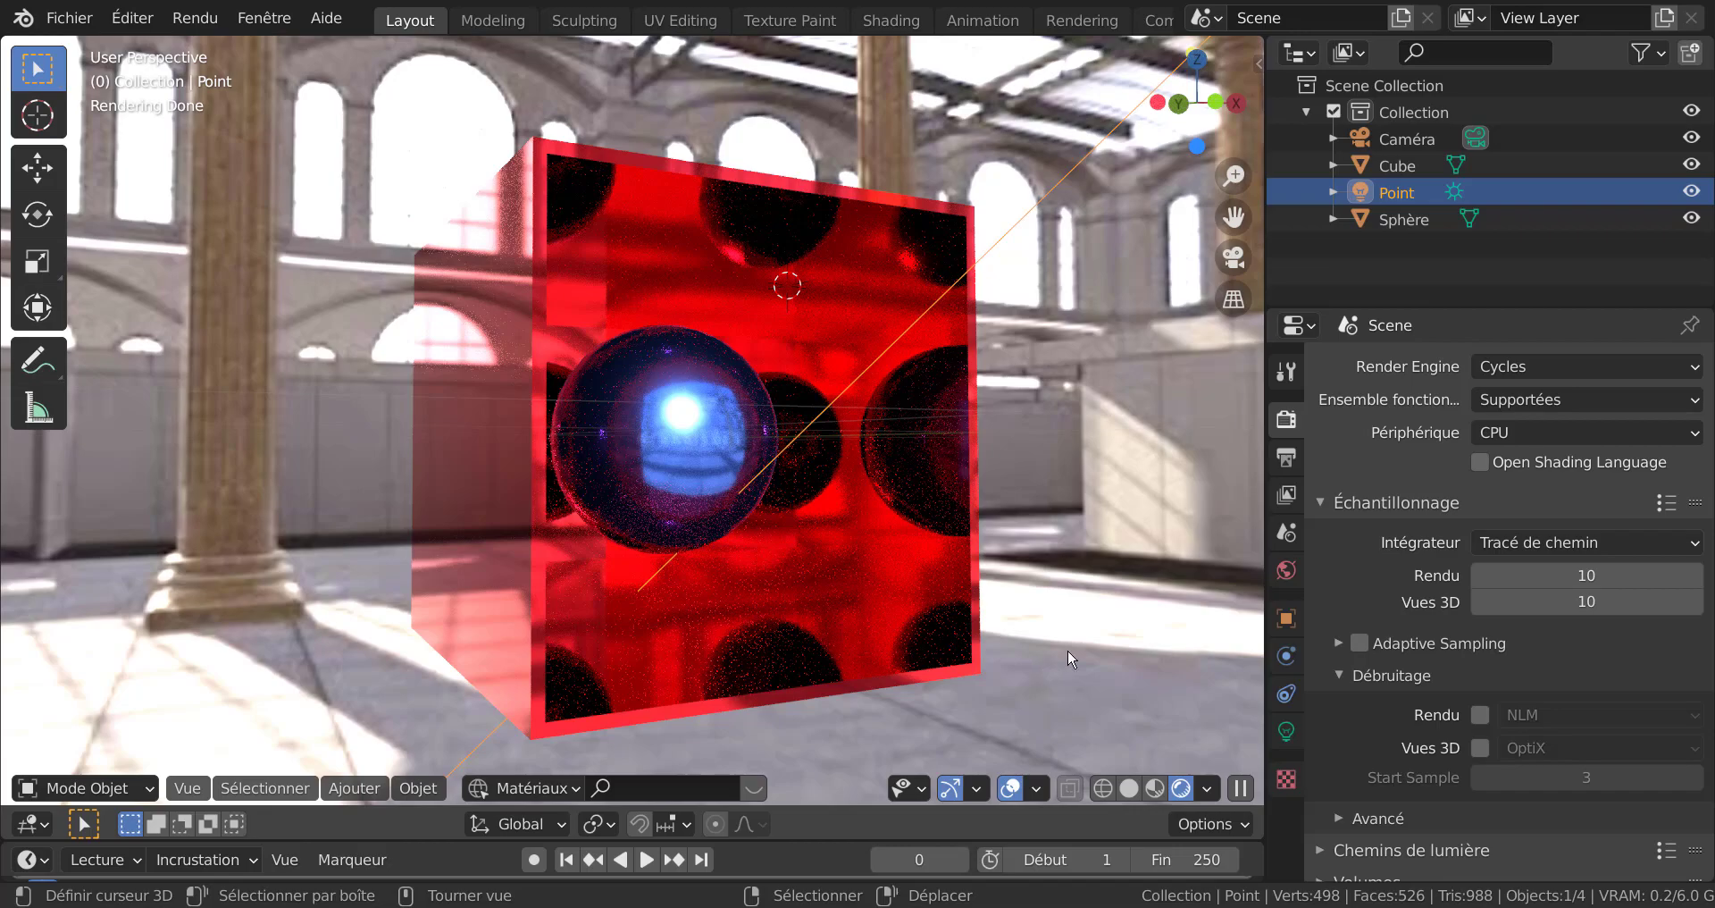
{"action": "middle_click_drag", "start_coordinate": [1069, 648], "coordinate": [938, 568]}
{"action": "scroll", "coordinate": [938, 540], "scroll_direction": "up", "scroll_amount": 3}
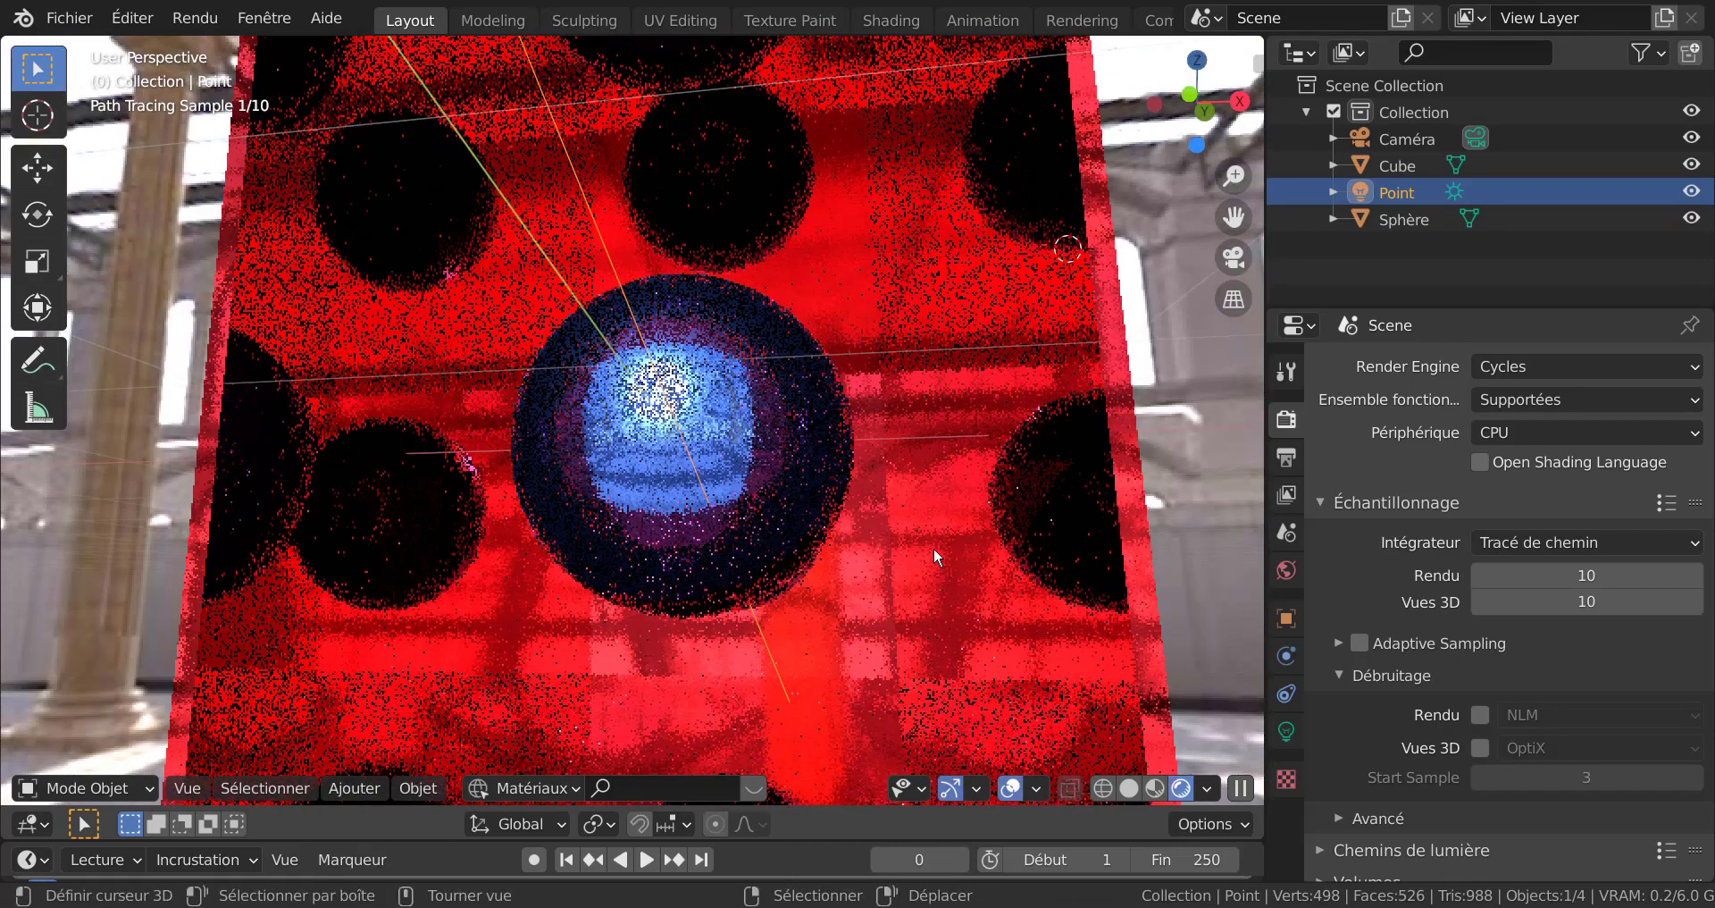
{"action": "middle_click_drag", "start_coordinate": [731, 495], "coordinate": [711, 554]}
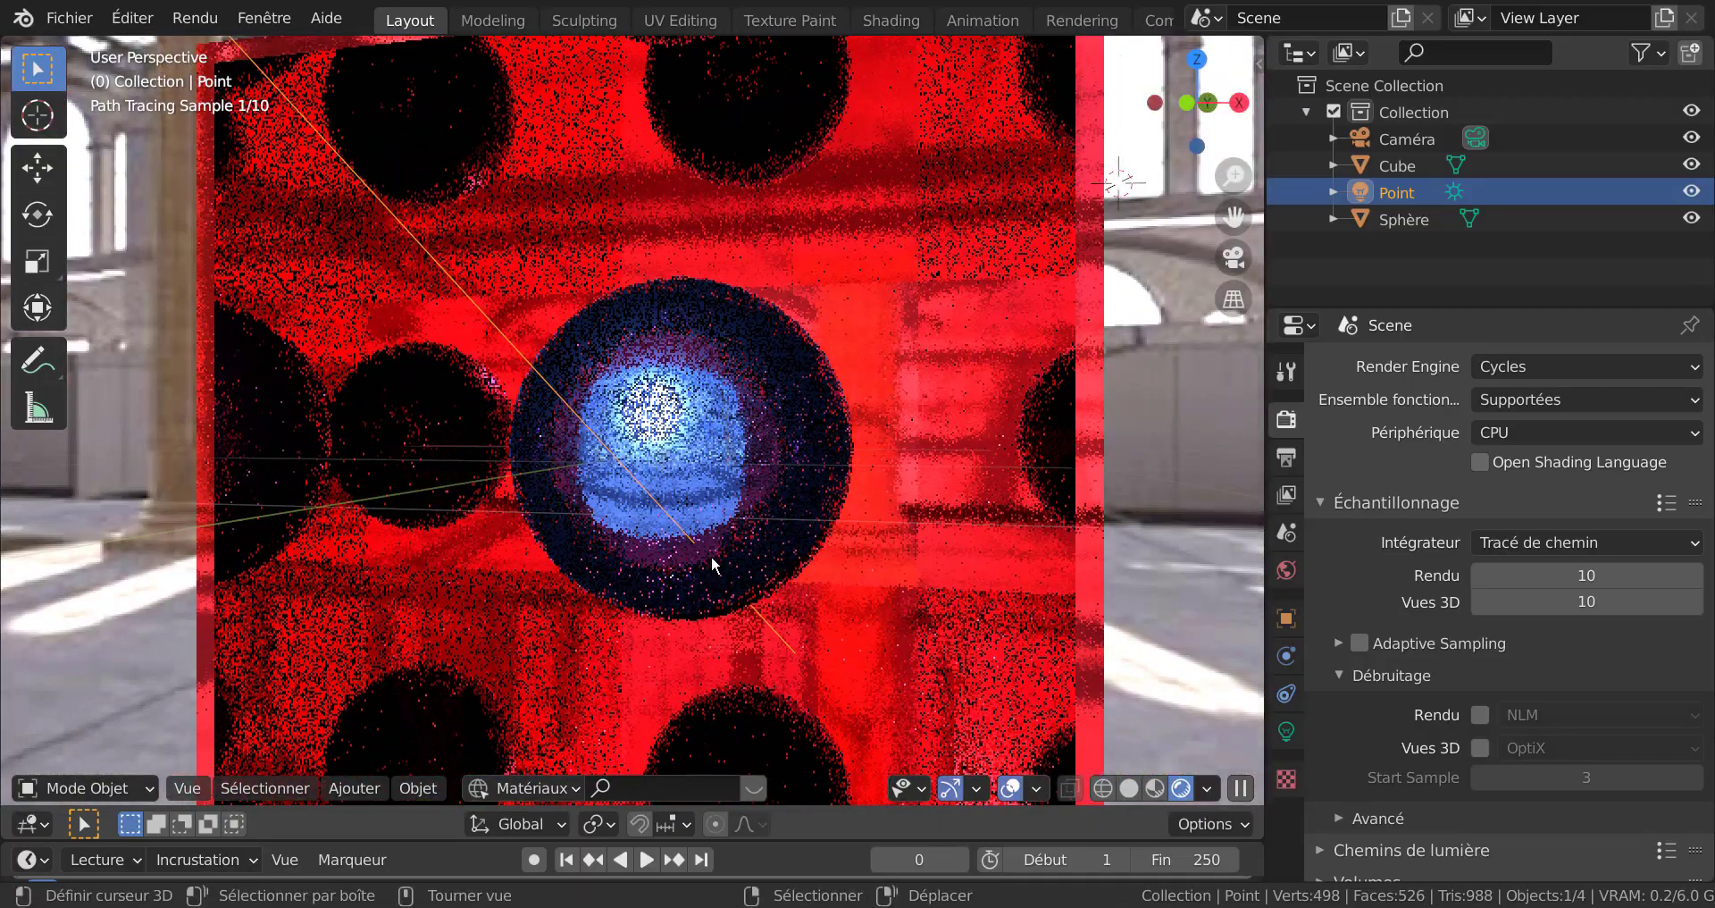
{"action": "scroll", "coordinate": [712, 555], "scroll_direction": "down", "scroll_amount": 2}
{"action": "mouse_move", "coordinate": [779, 602]}
{"action": "middle_mouse_down"}
{"action": "mouse_move", "coordinate": [857, 604]}
{"action": "mouse_move", "coordinate": [804, 592]}
{"action": "middle_mouse_up"}
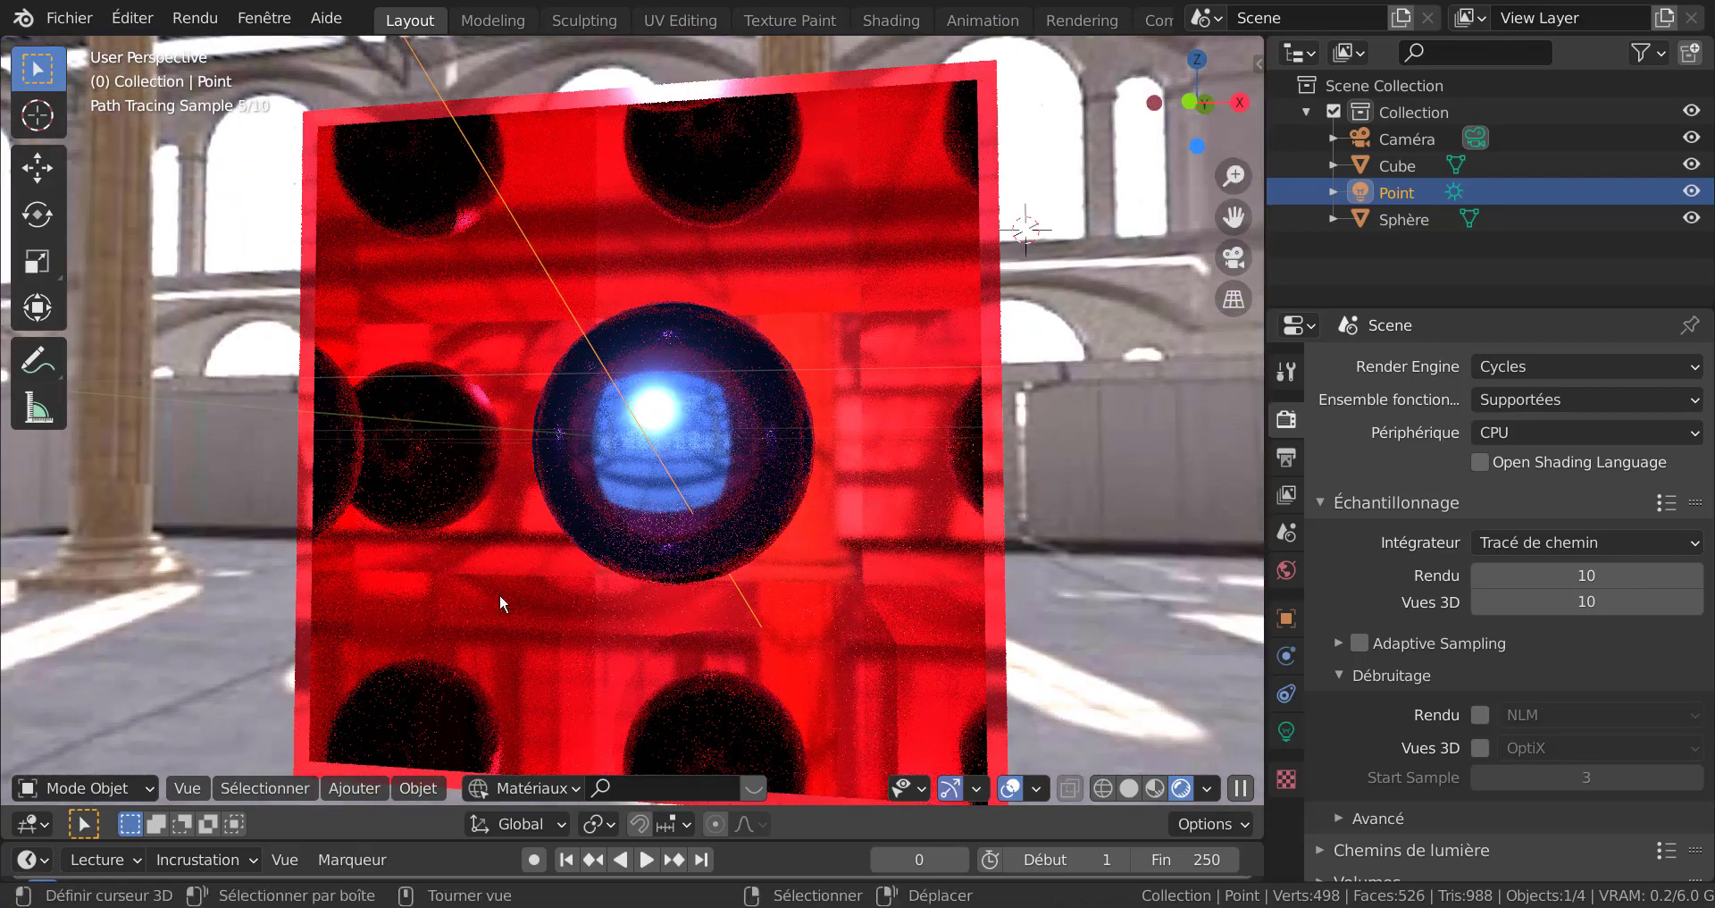
Set the Cycles render devices to OptiX in the system preferences and return to the scene.
{"action": "left_click", "coordinate": [136, 18]}
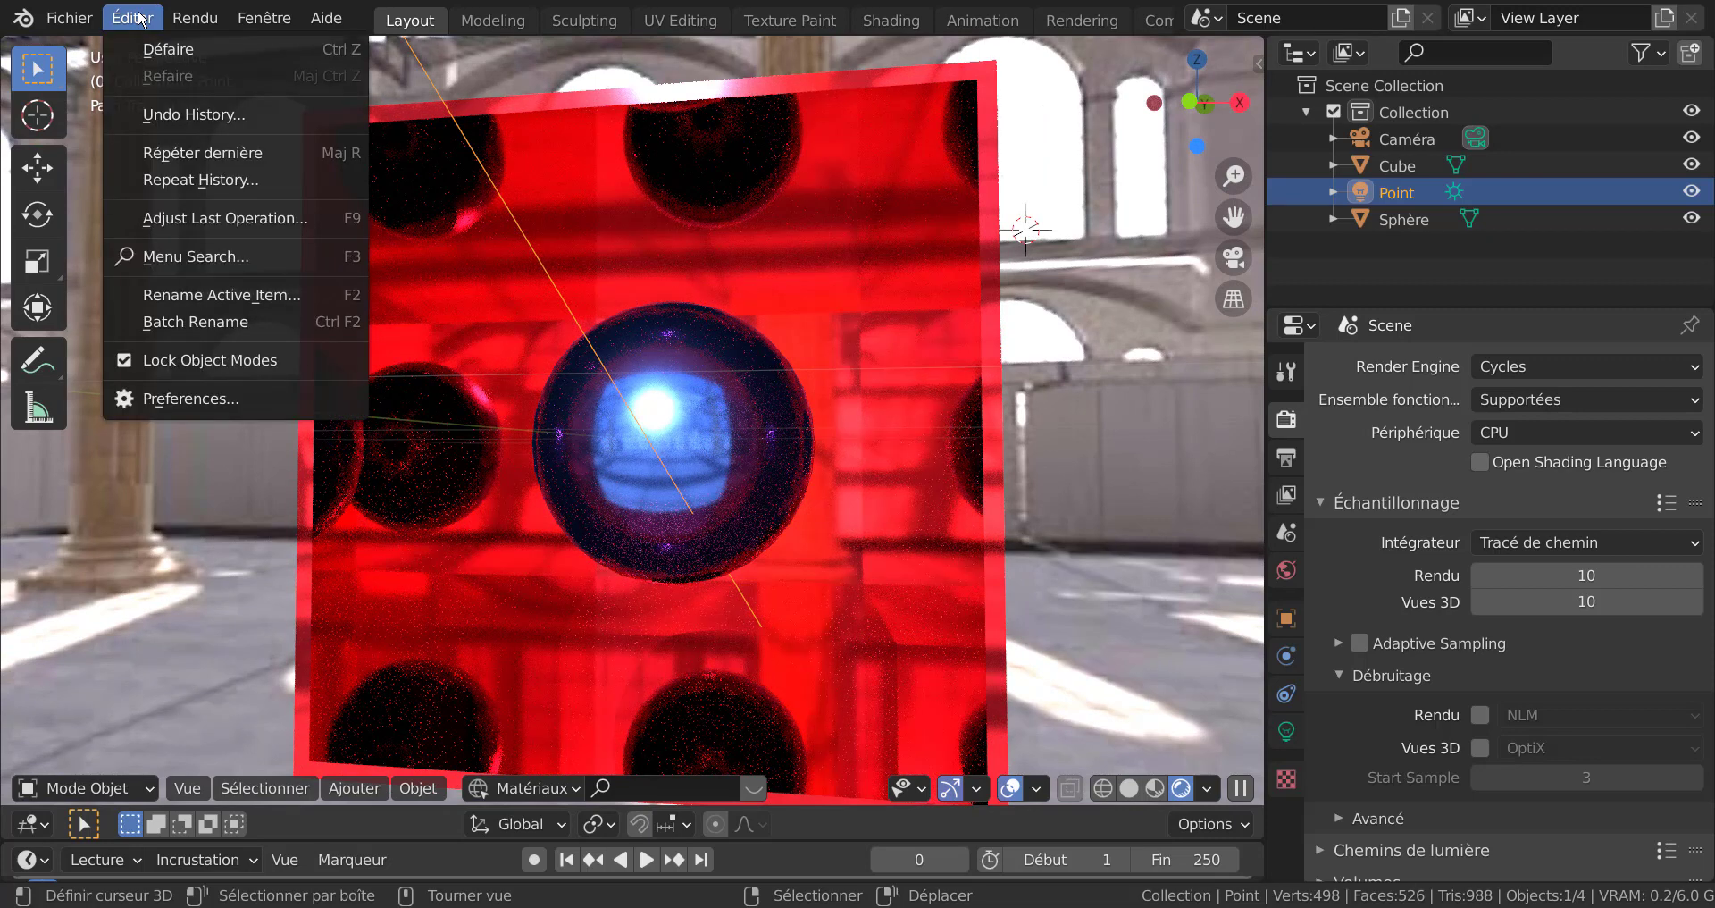
{"action": "left_click", "coordinate": [190, 400]}
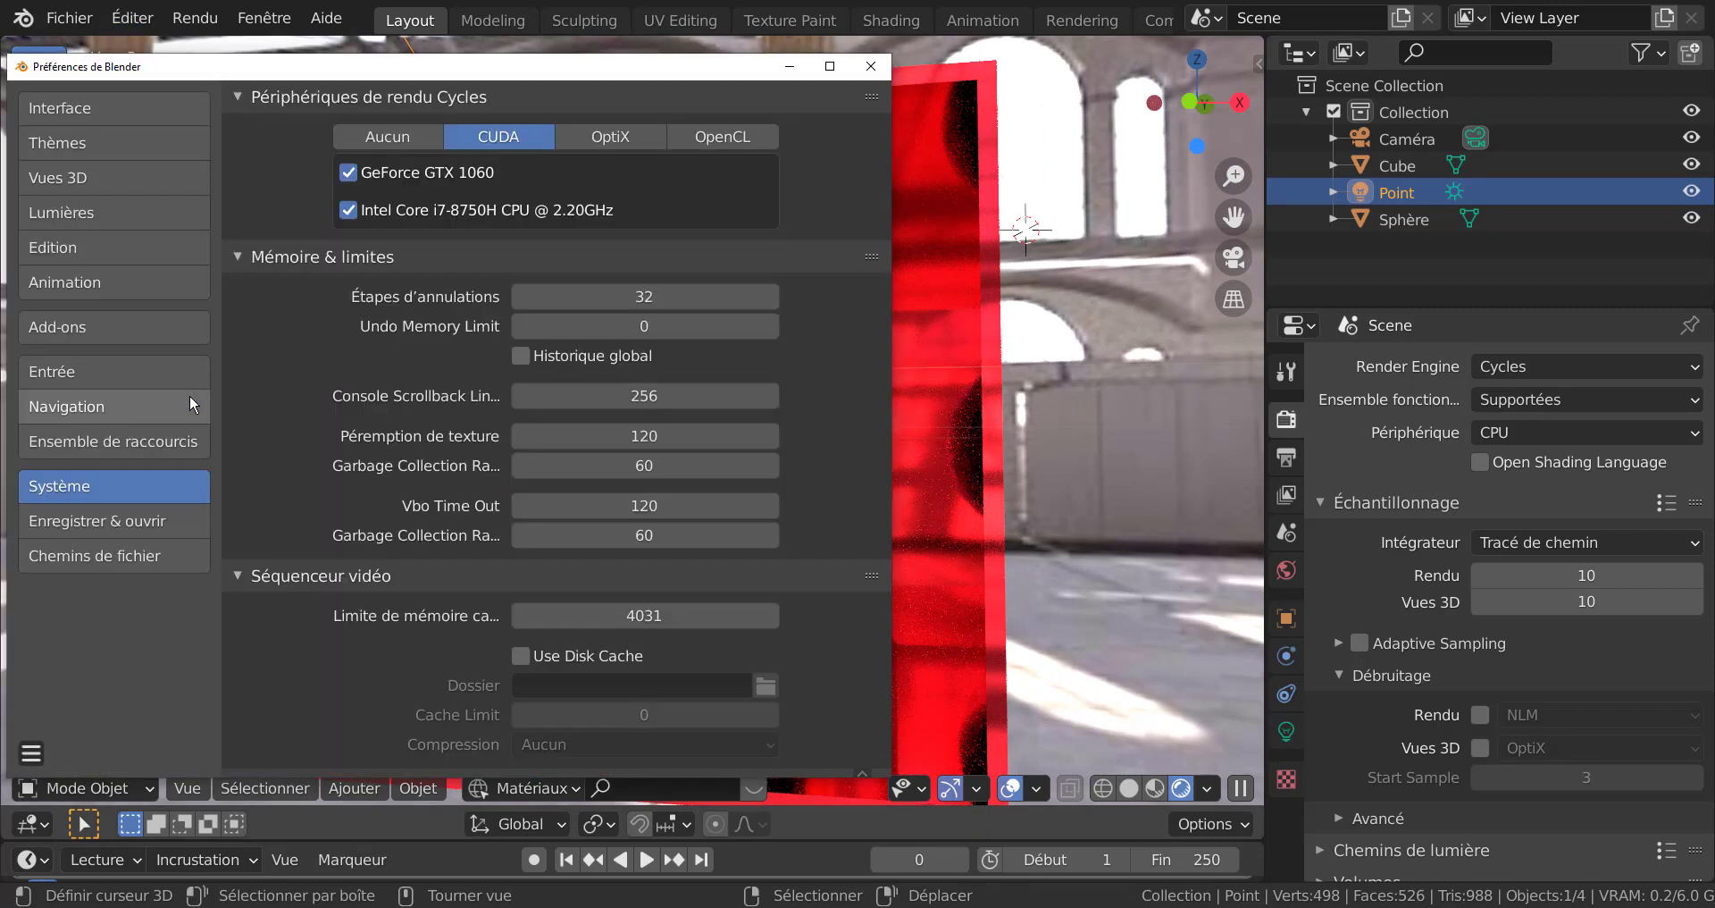
{"action": "left_click", "coordinate": [632, 139]}
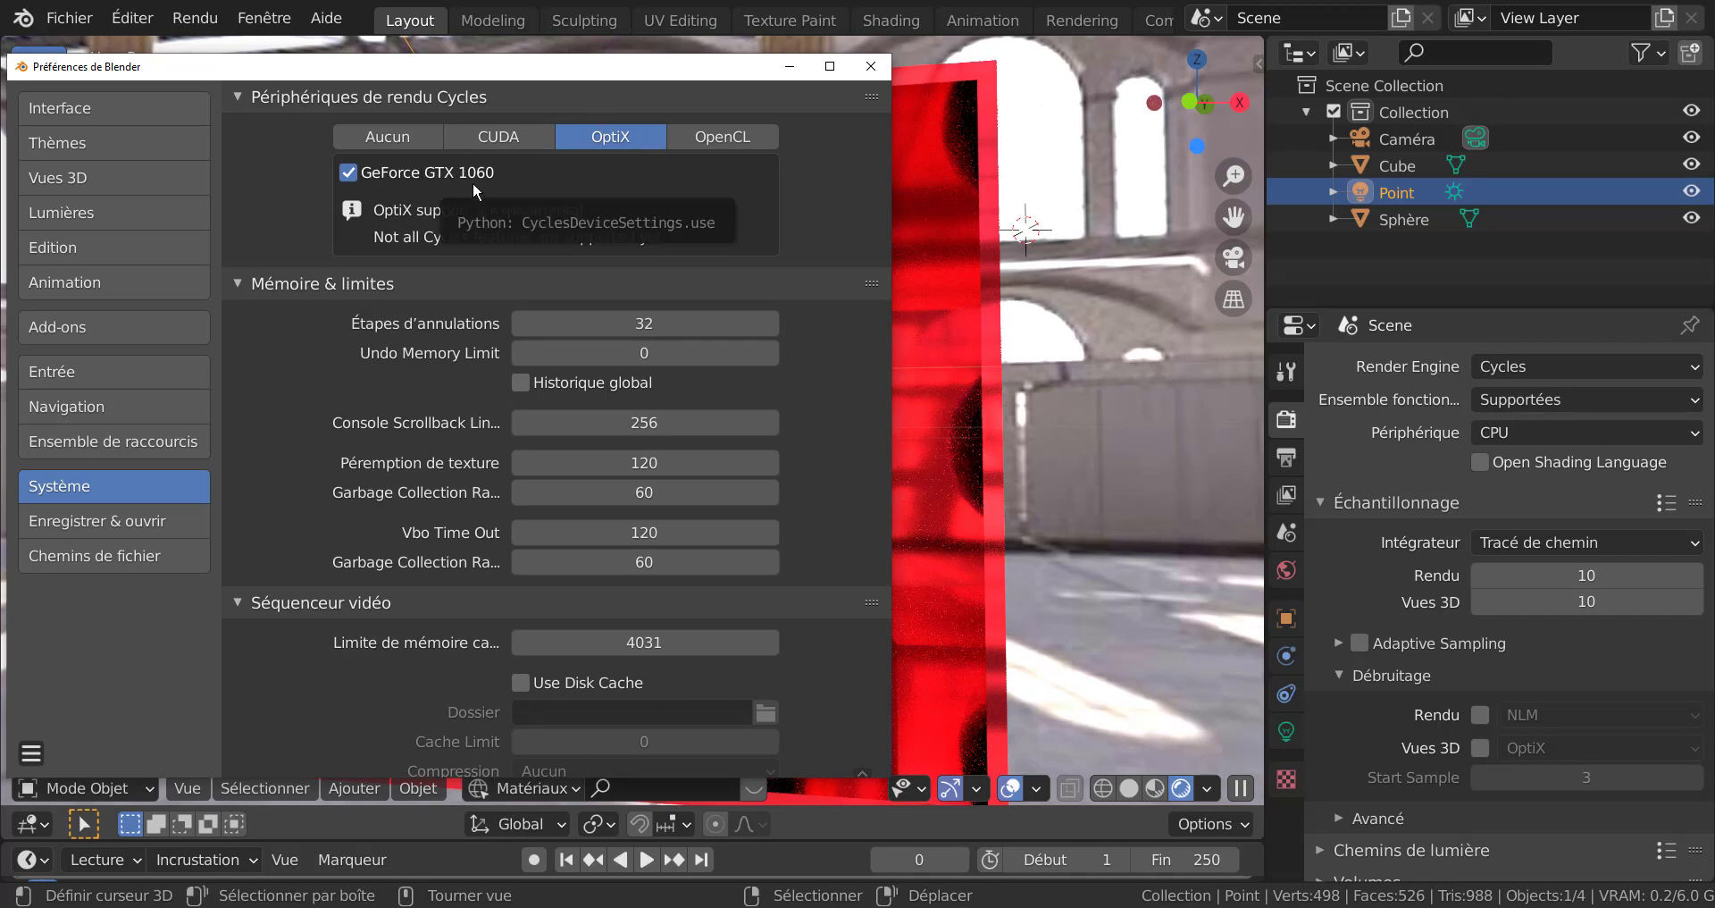
{"action": "left_click", "coordinate": [1133, 309]}
{"action": "left_click", "coordinate": [1132, 310]}
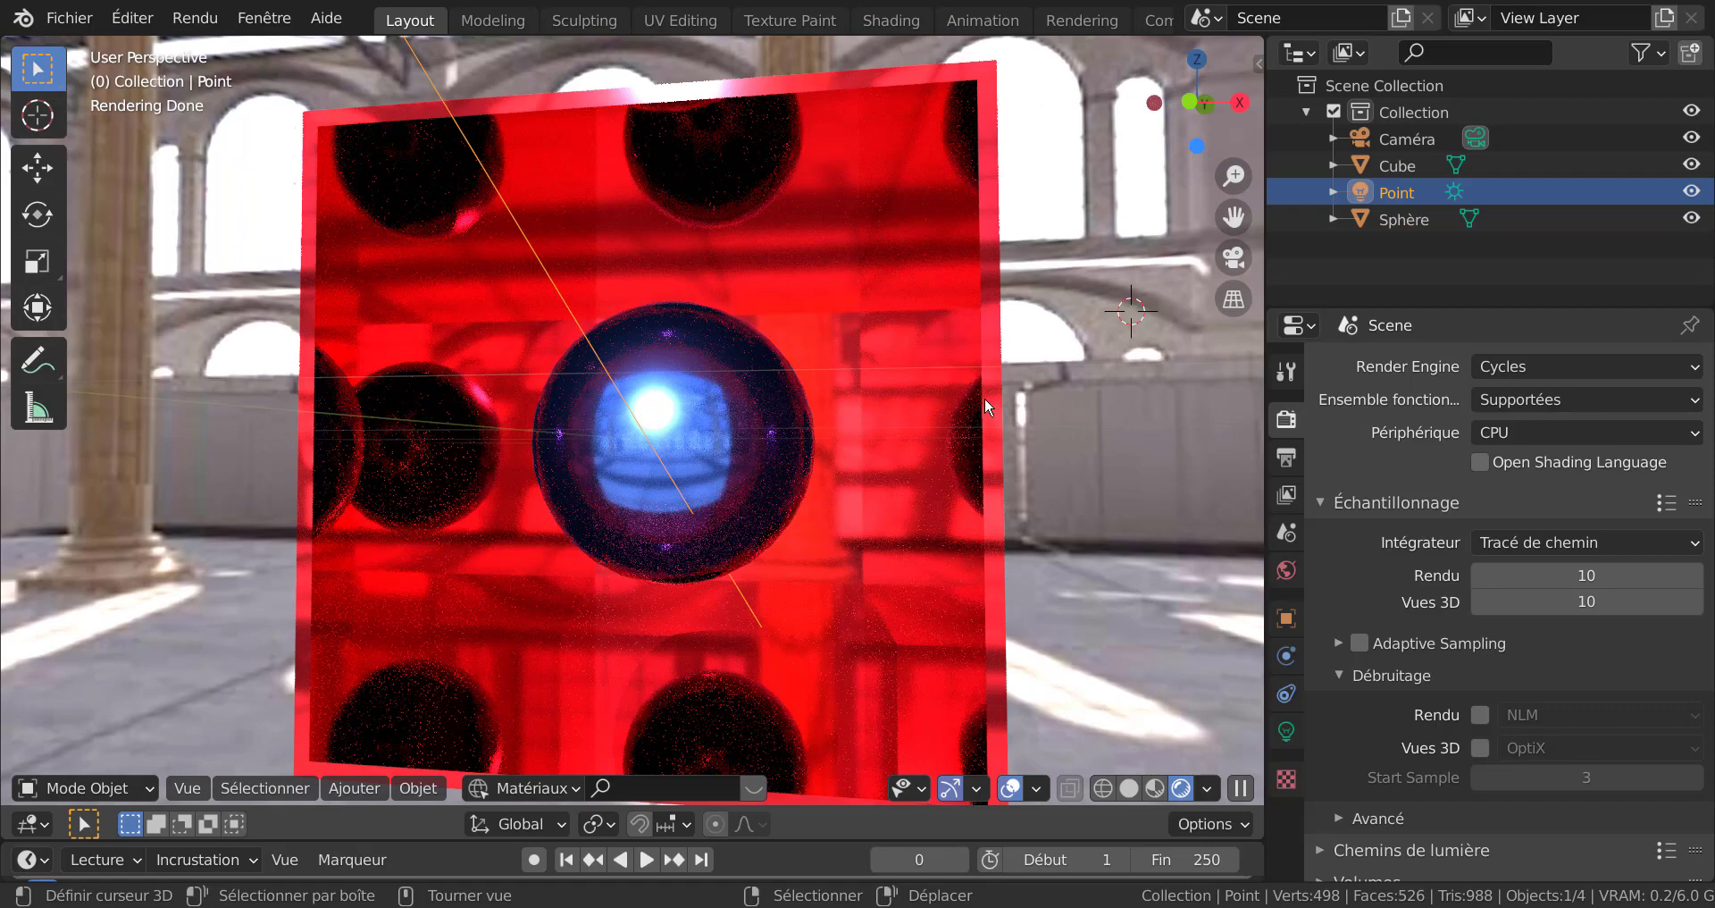
Switch the scene's Cycles render device to GPU compute (Calculs GPU).
{"action": "middle_click_drag", "start_coordinate": [1051, 547], "coordinate": [947, 661]}
{"action": "scroll", "coordinate": [804, 661], "scroll_direction": "up", "scroll_amount": 4}
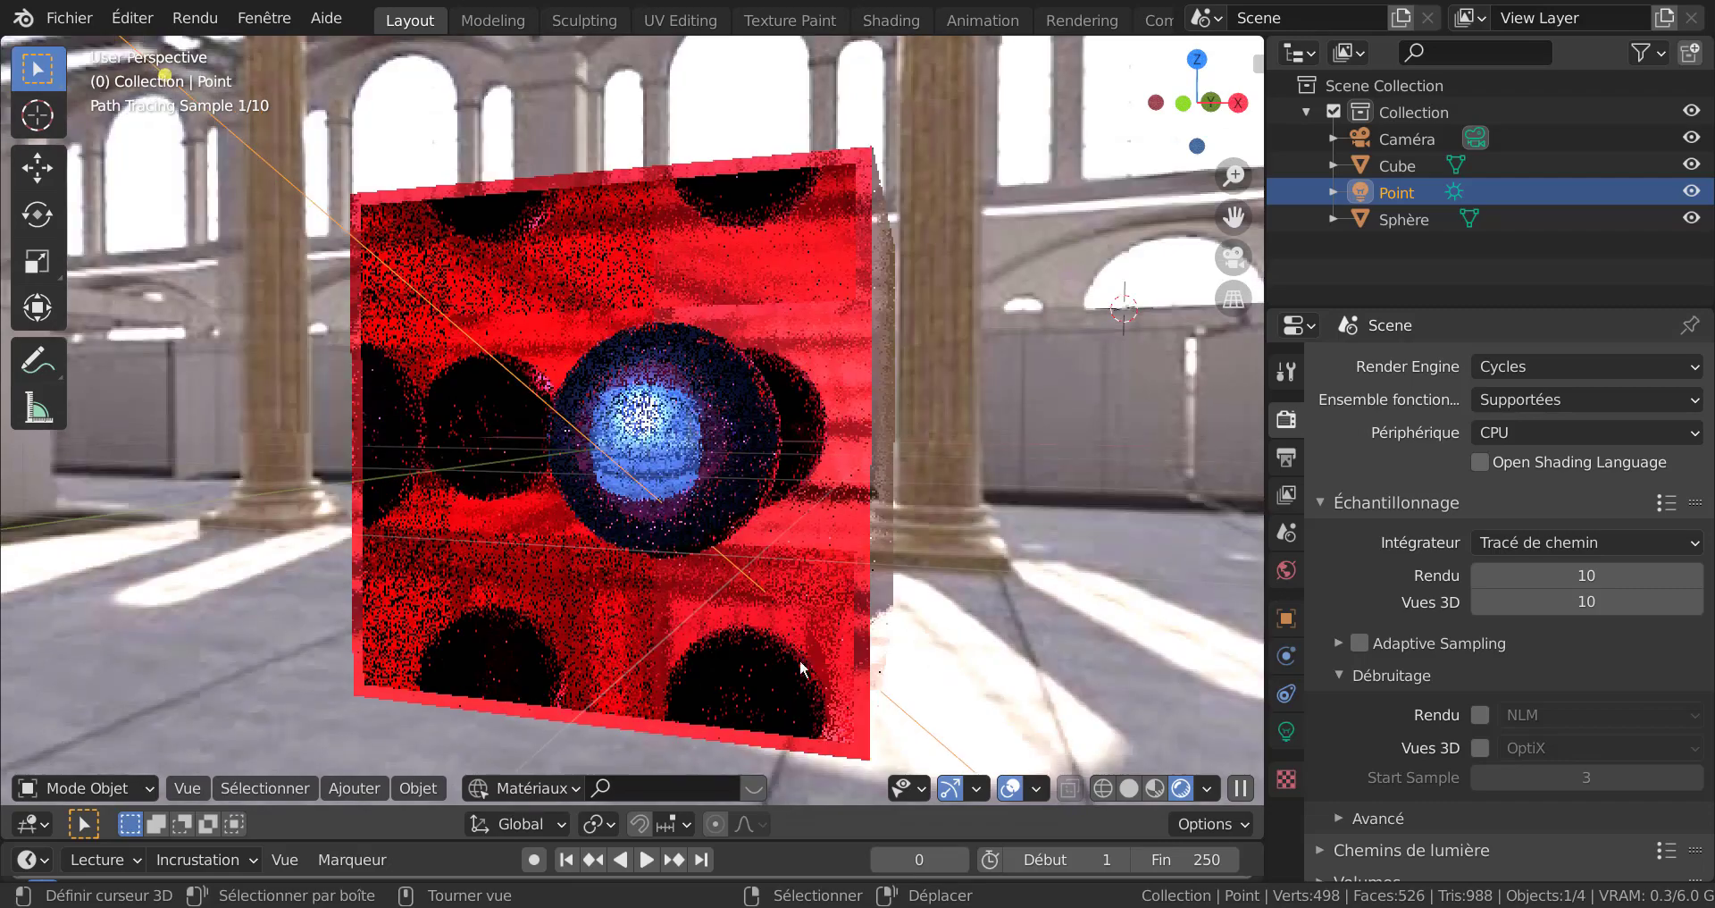
{"action": "scroll", "coordinate": [662, 629], "scroll_direction": "up", "scroll_amount": 2}
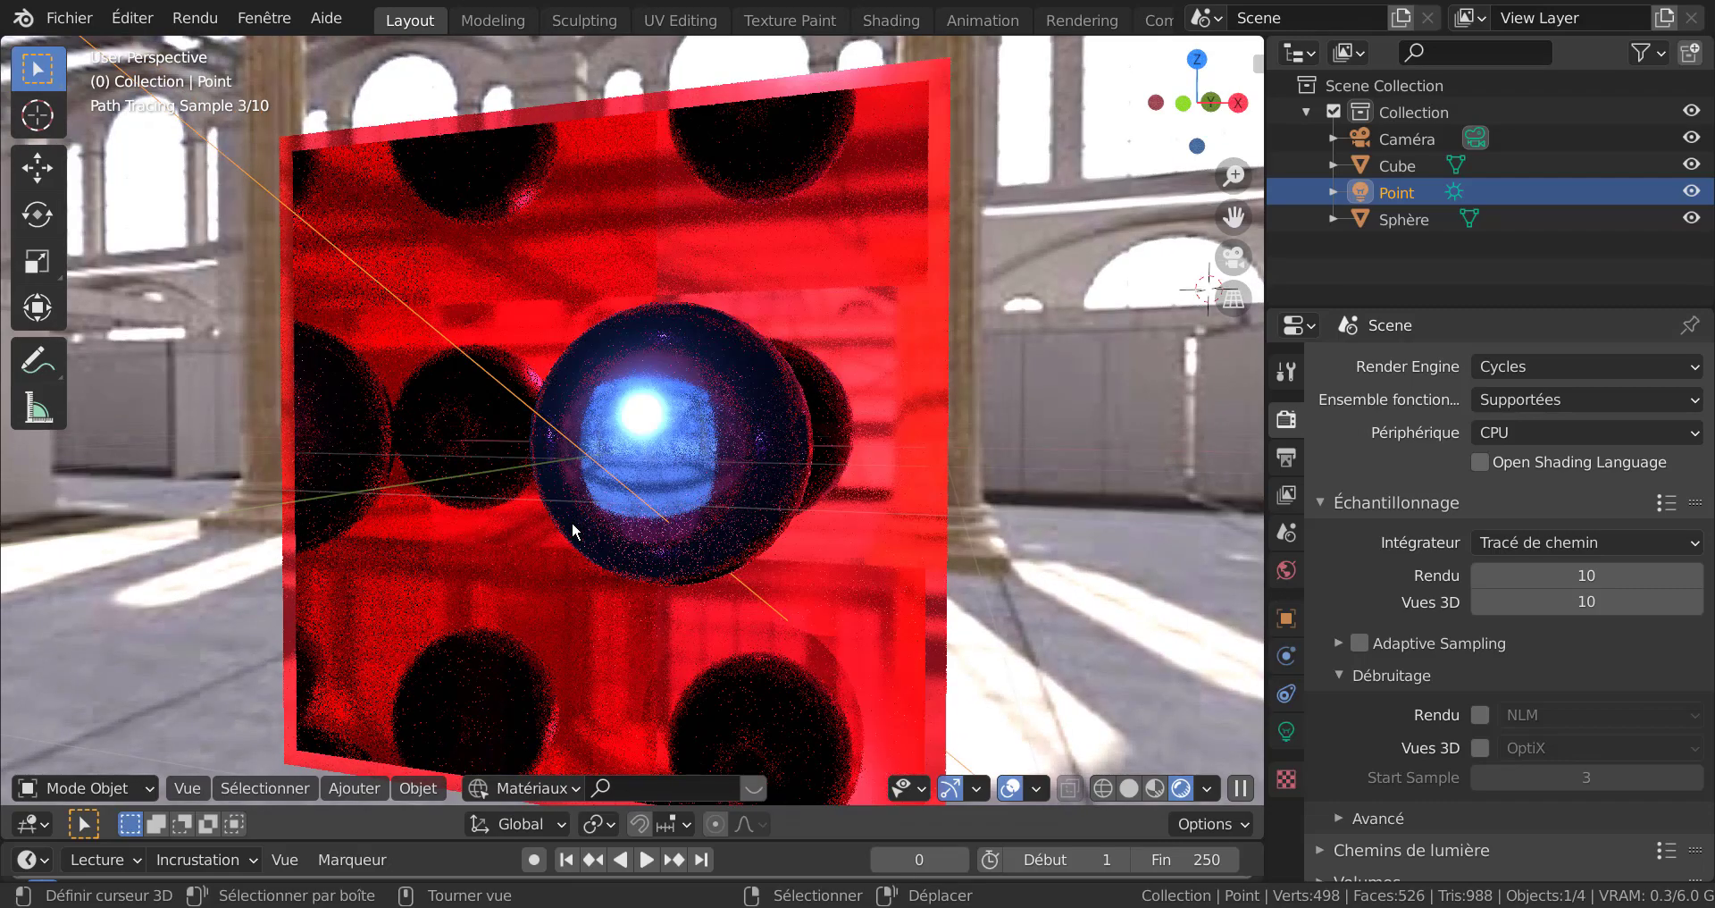
{"action": "middle_click_drag", "start_coordinate": [663, 531], "coordinate": [749, 514]}
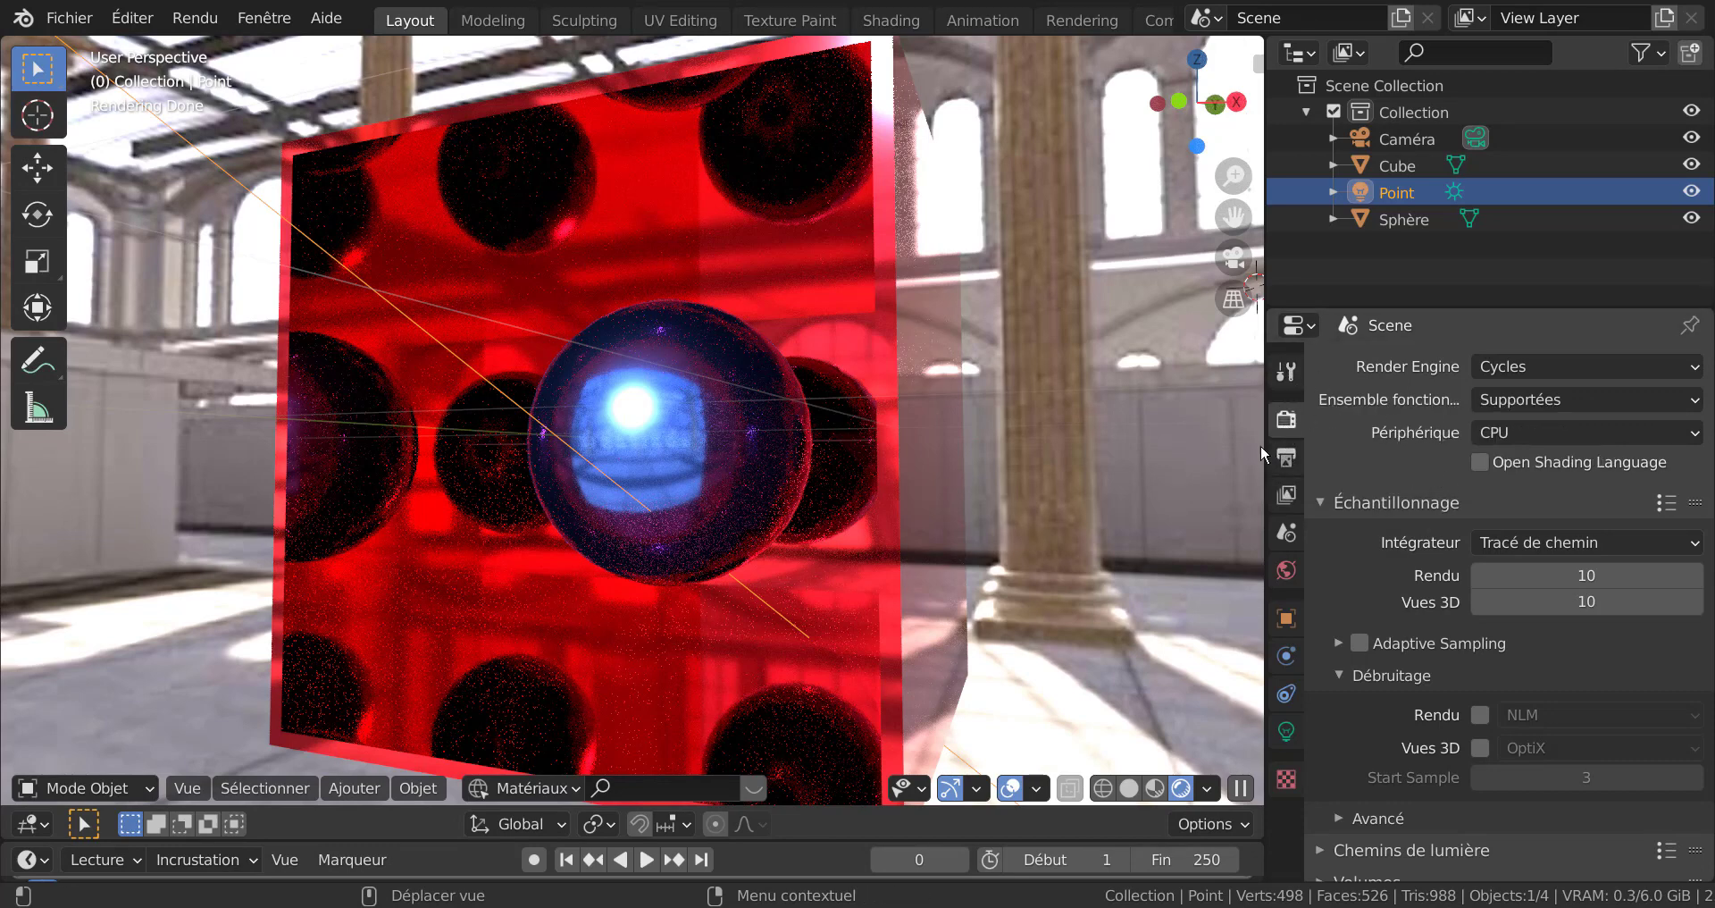
{"action": "left_click", "coordinate": [1563, 432]}
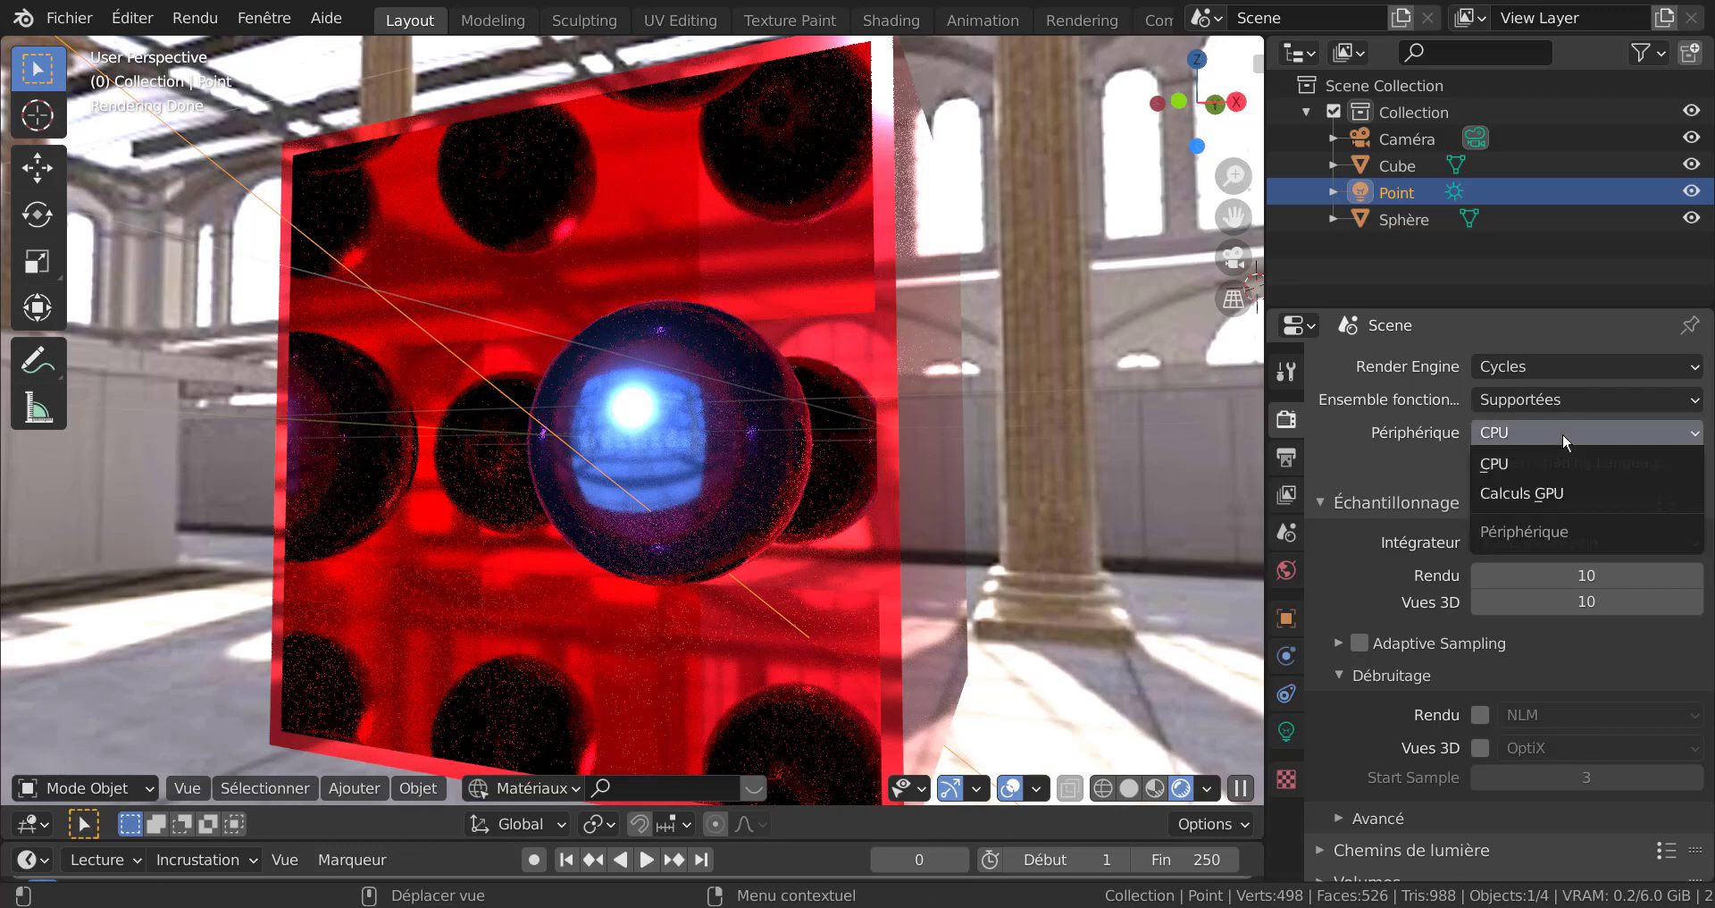
{"action": "left_click", "coordinate": [1557, 493]}
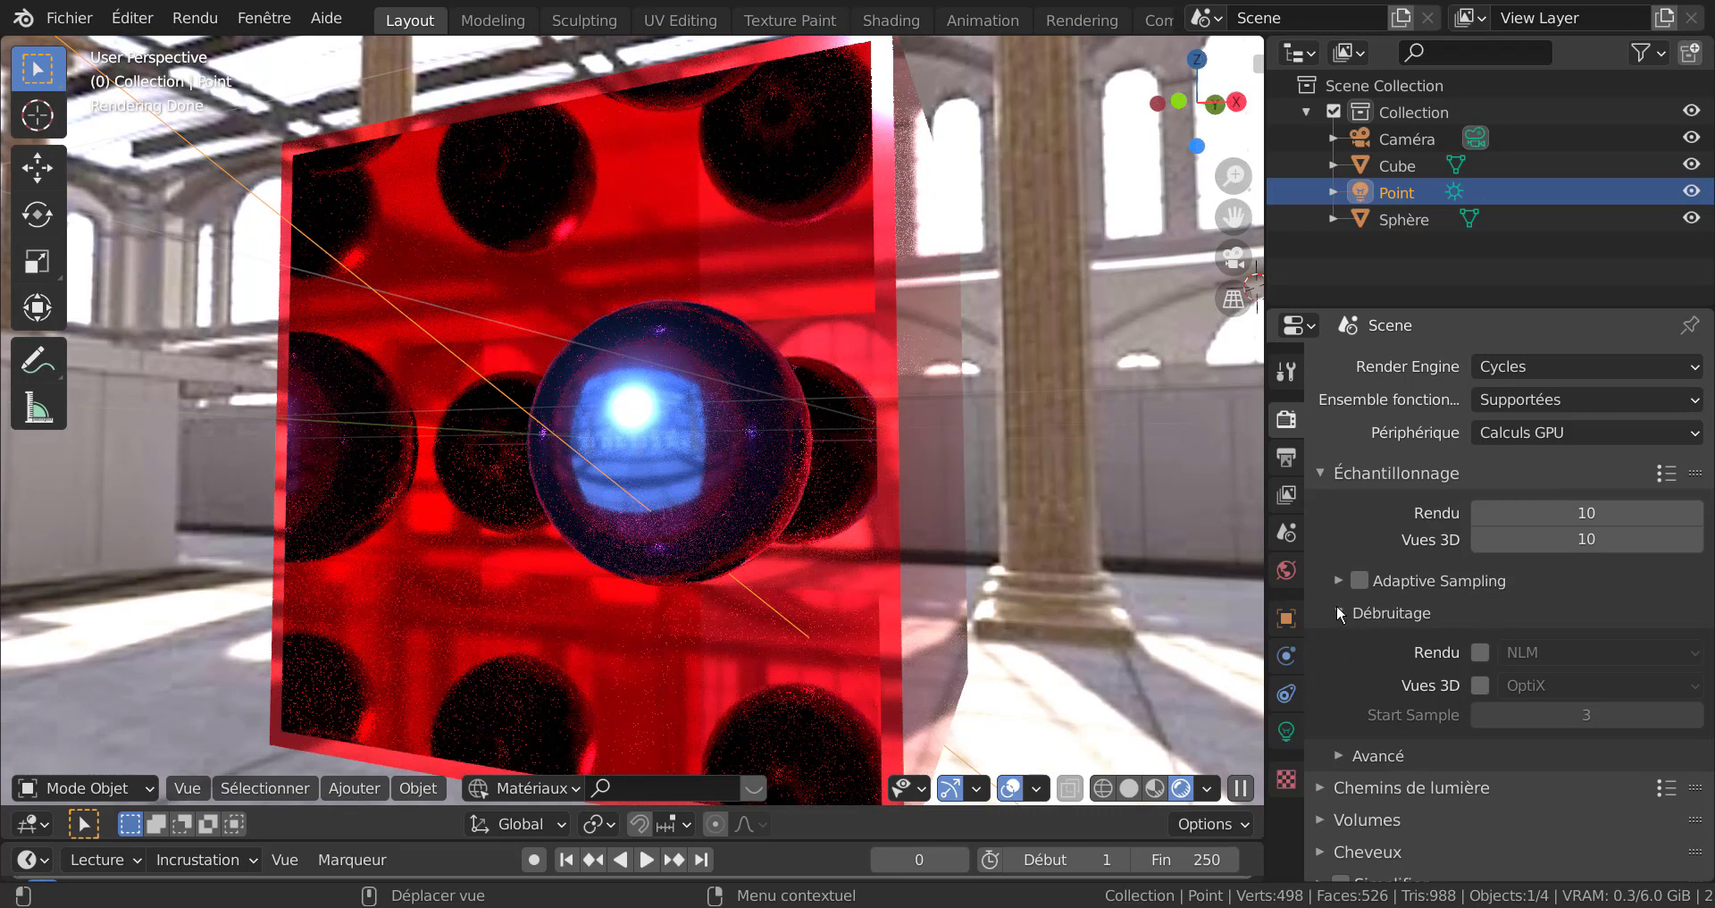
Enable denoising for both the final render and the 3D viewport, with OptiX as the viewport denoiser.
{"action": "left_click", "coordinate": [1480, 653]}
{"action": "left_click", "coordinate": [1481, 685]}
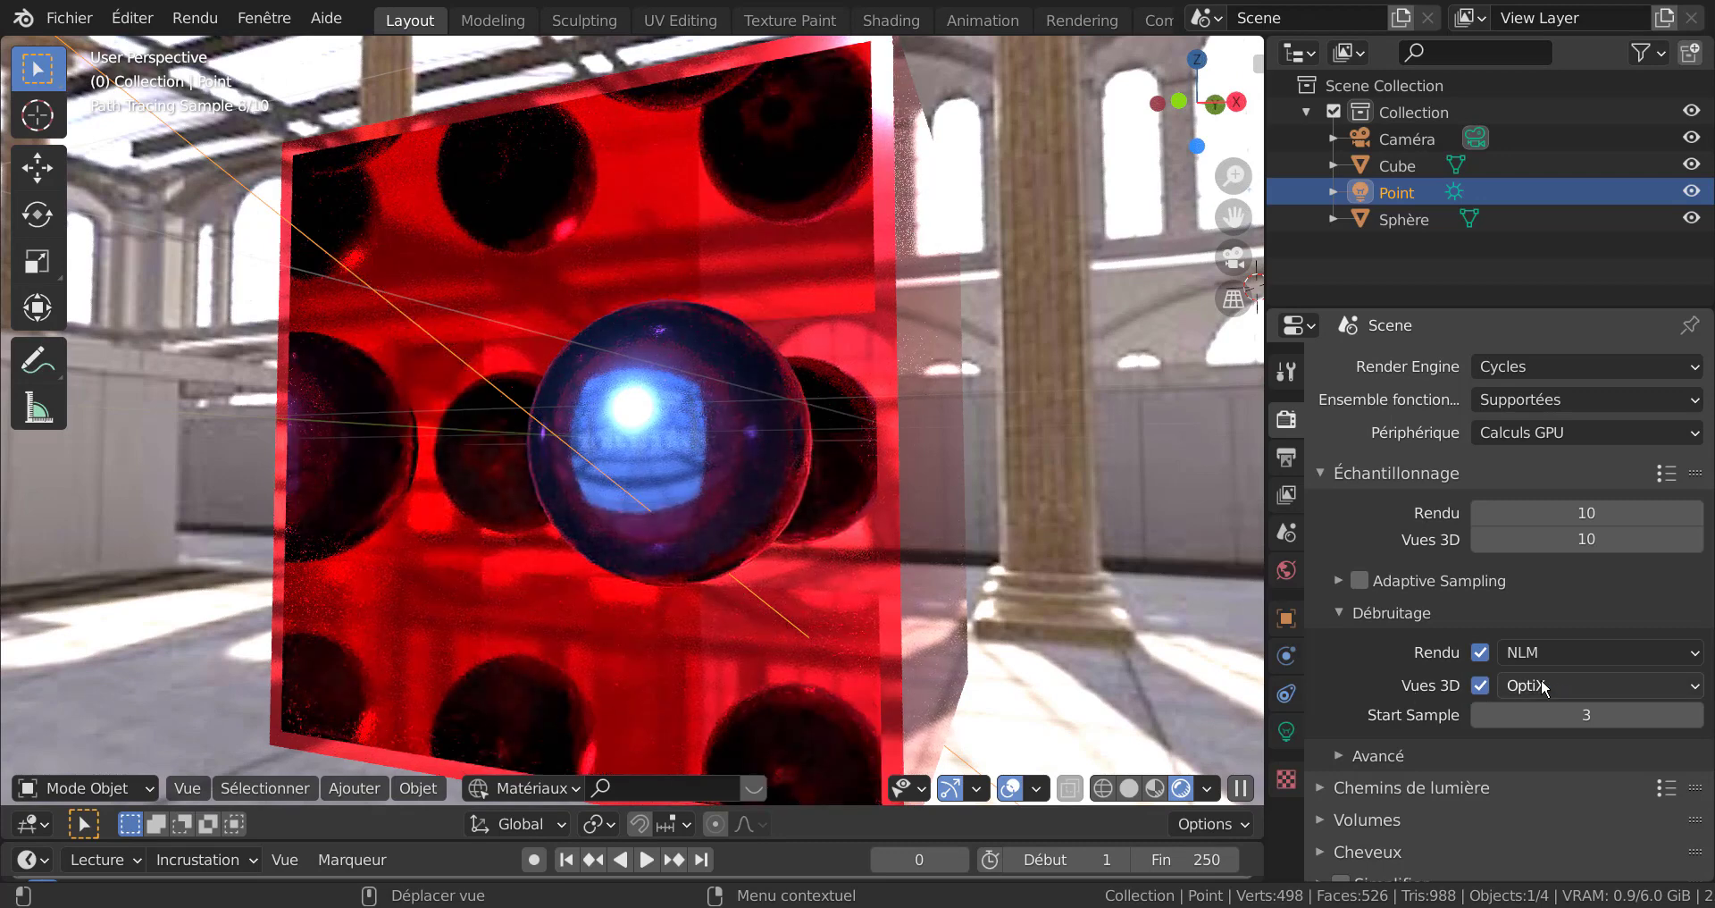
{"action": "left_click", "coordinate": [1559, 686]}
{"action": "left_click", "coordinate": [1537, 723]}
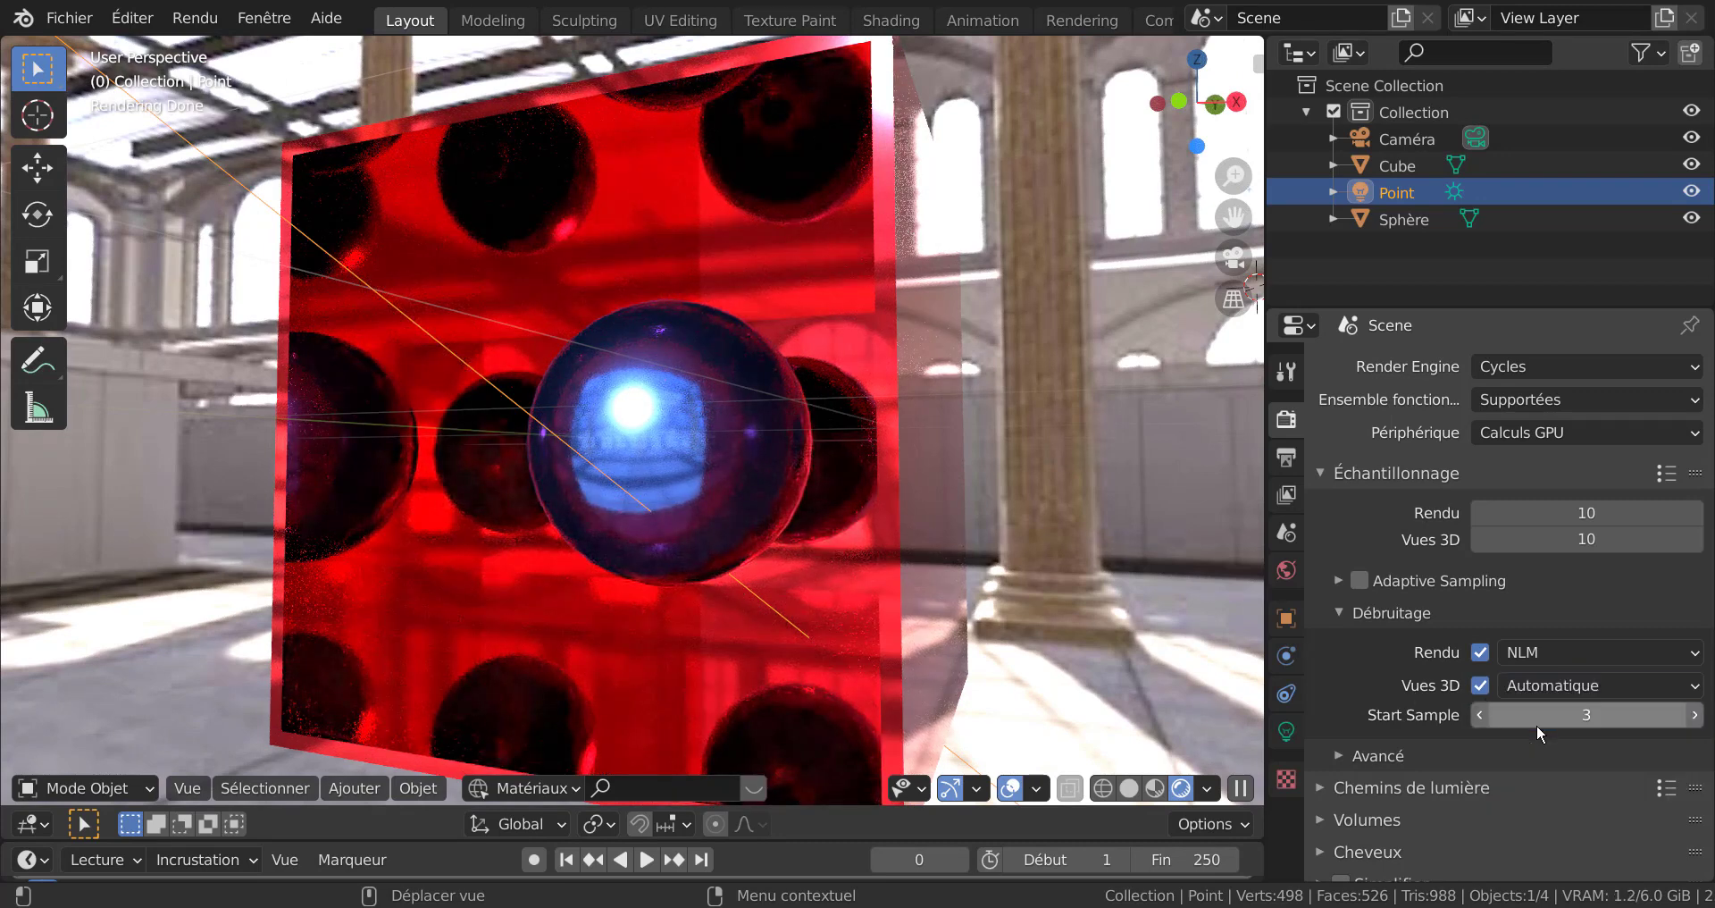
{"action": "left_click", "coordinate": [1565, 686]}
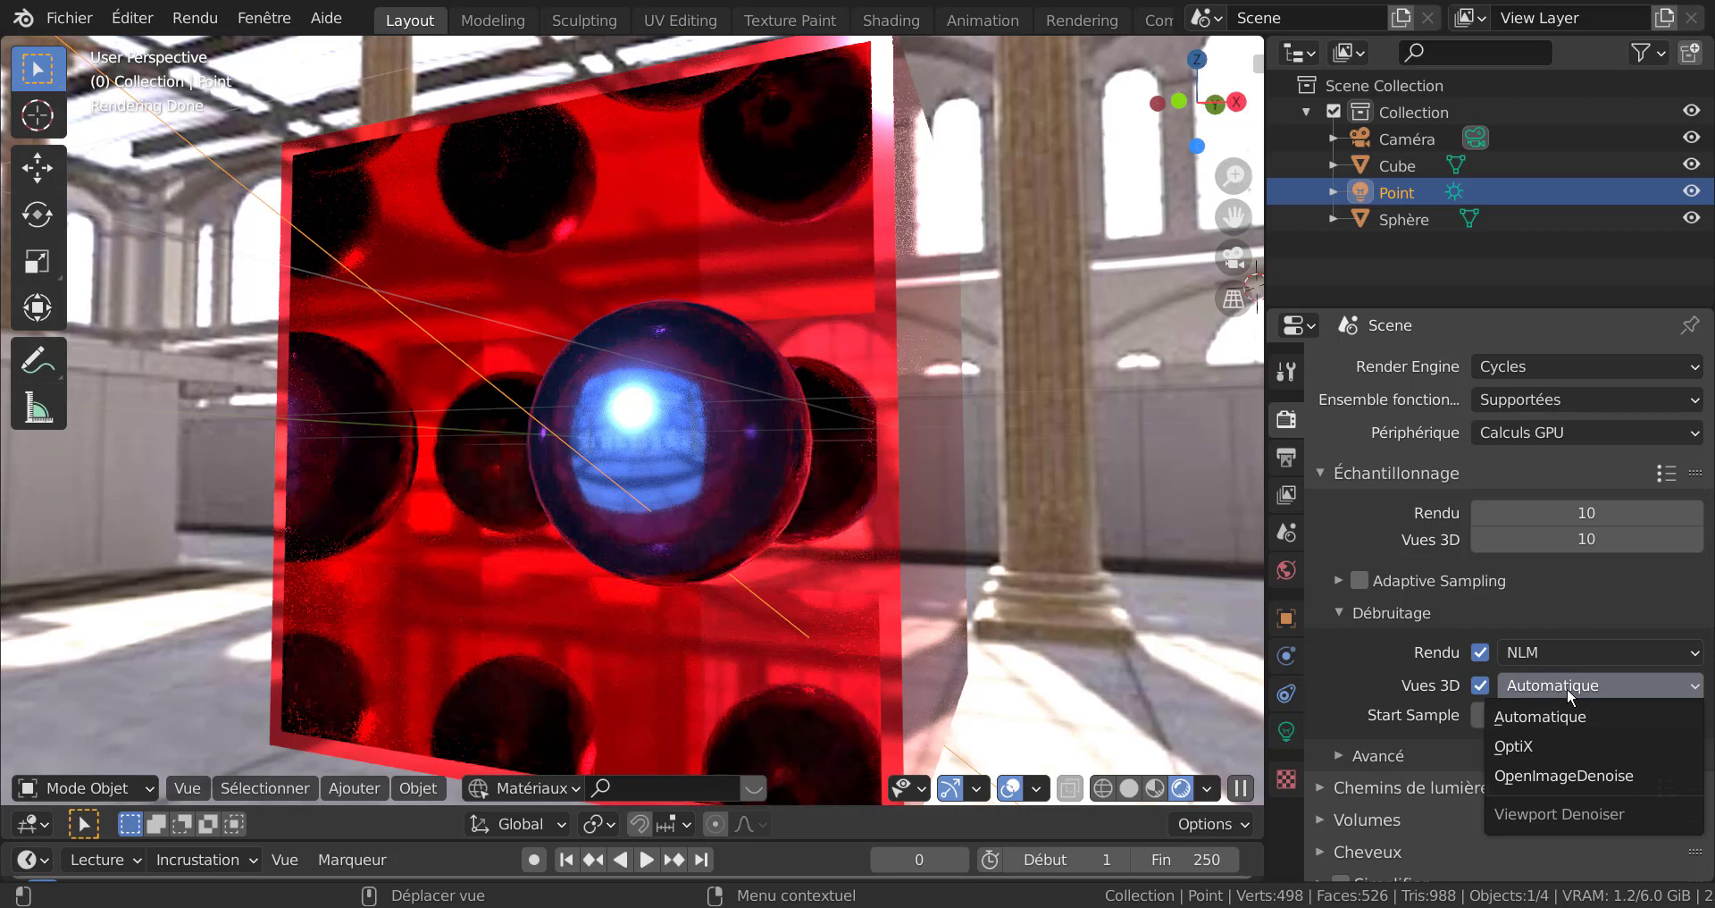
{"action": "left_click", "coordinate": [1558, 743]}
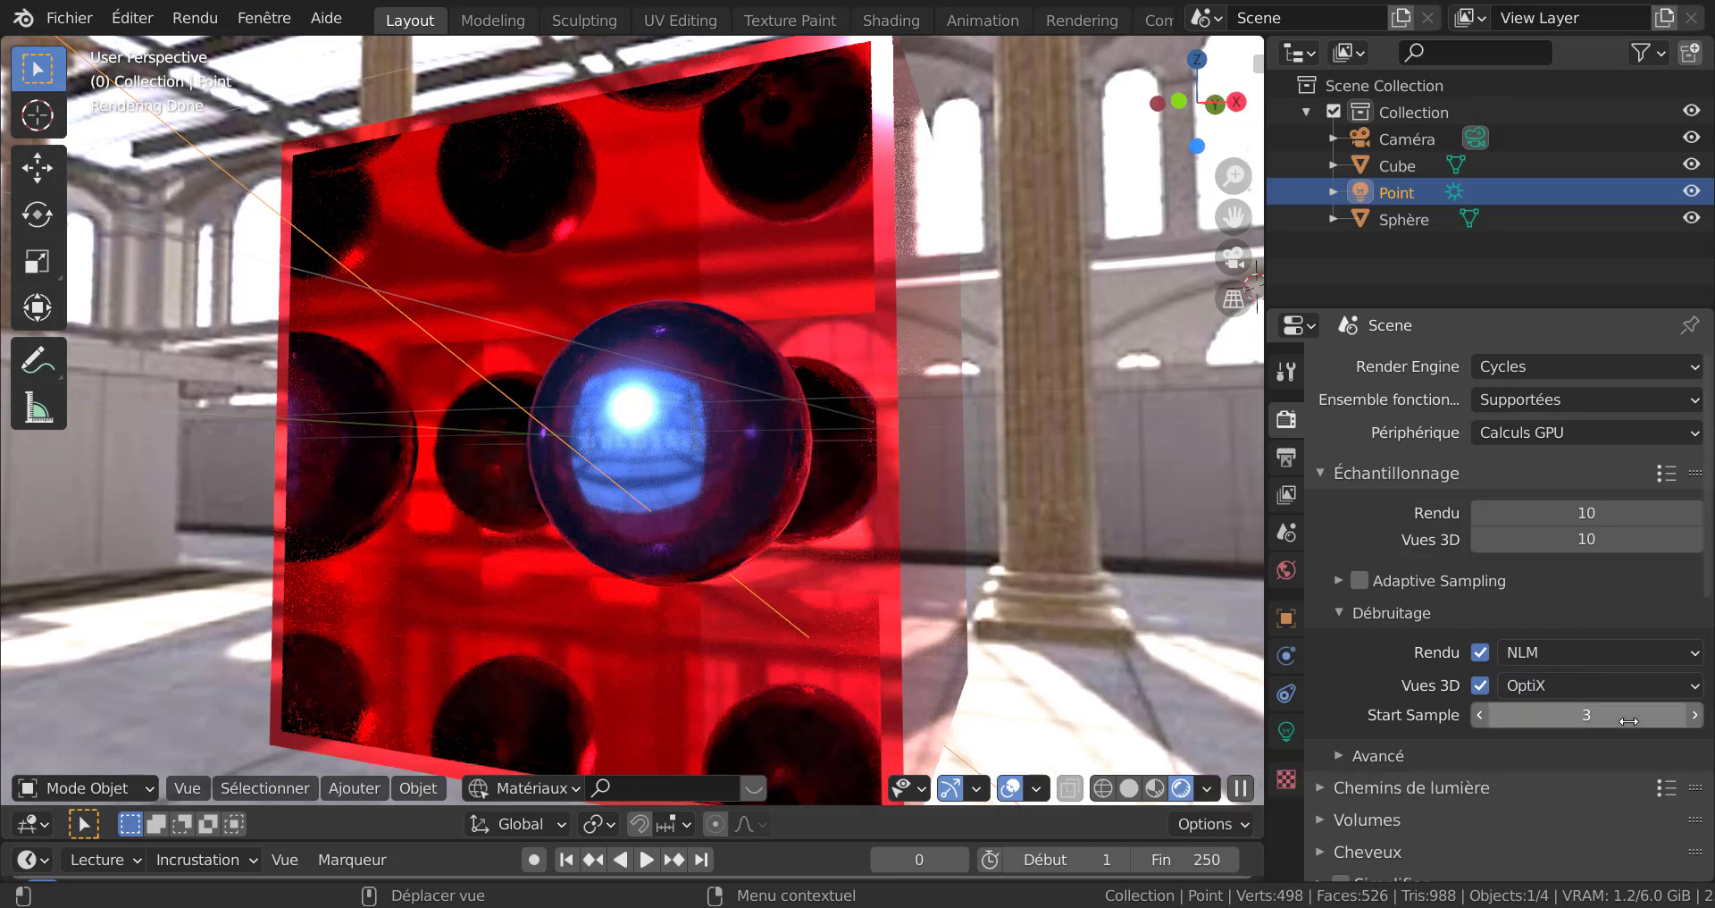
Try a viewport denoising start sample of 1, and settle on a start sample of 2.
{"action": "left_click_drag", "start_coordinate": [1666, 719], "coordinate": [1591, 718]}
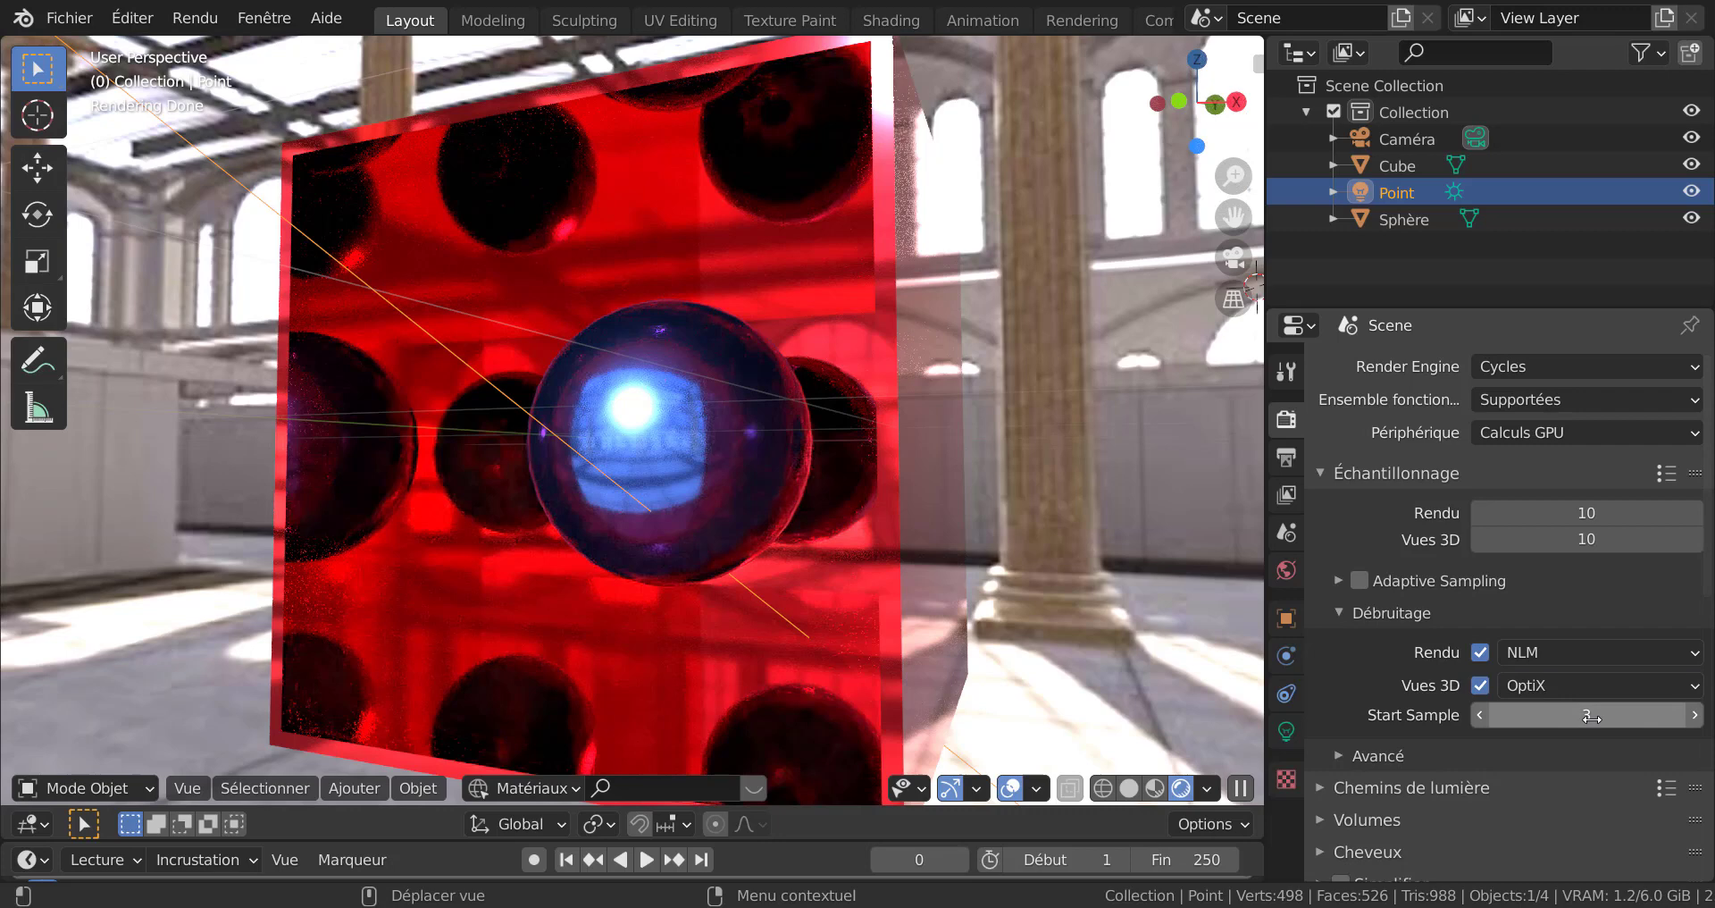
{"action": "left_click", "coordinate": [1694, 715]}
{"action": "left_click", "coordinate": [1479, 720]}
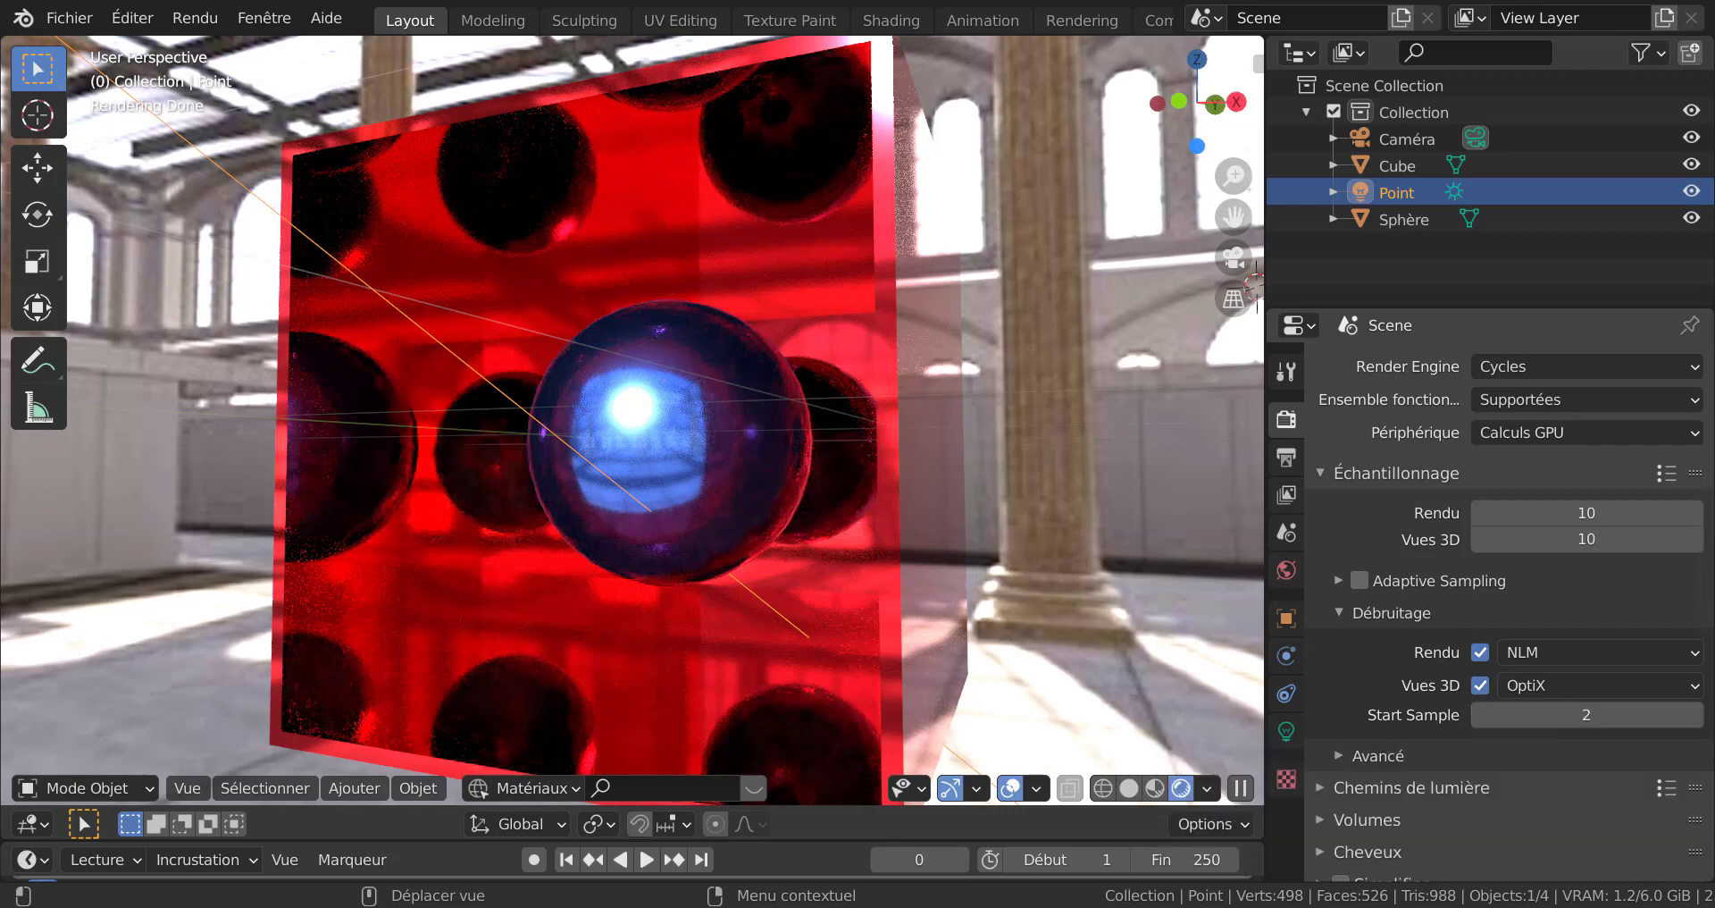
{"action": "left_click", "coordinate": [1480, 720]}
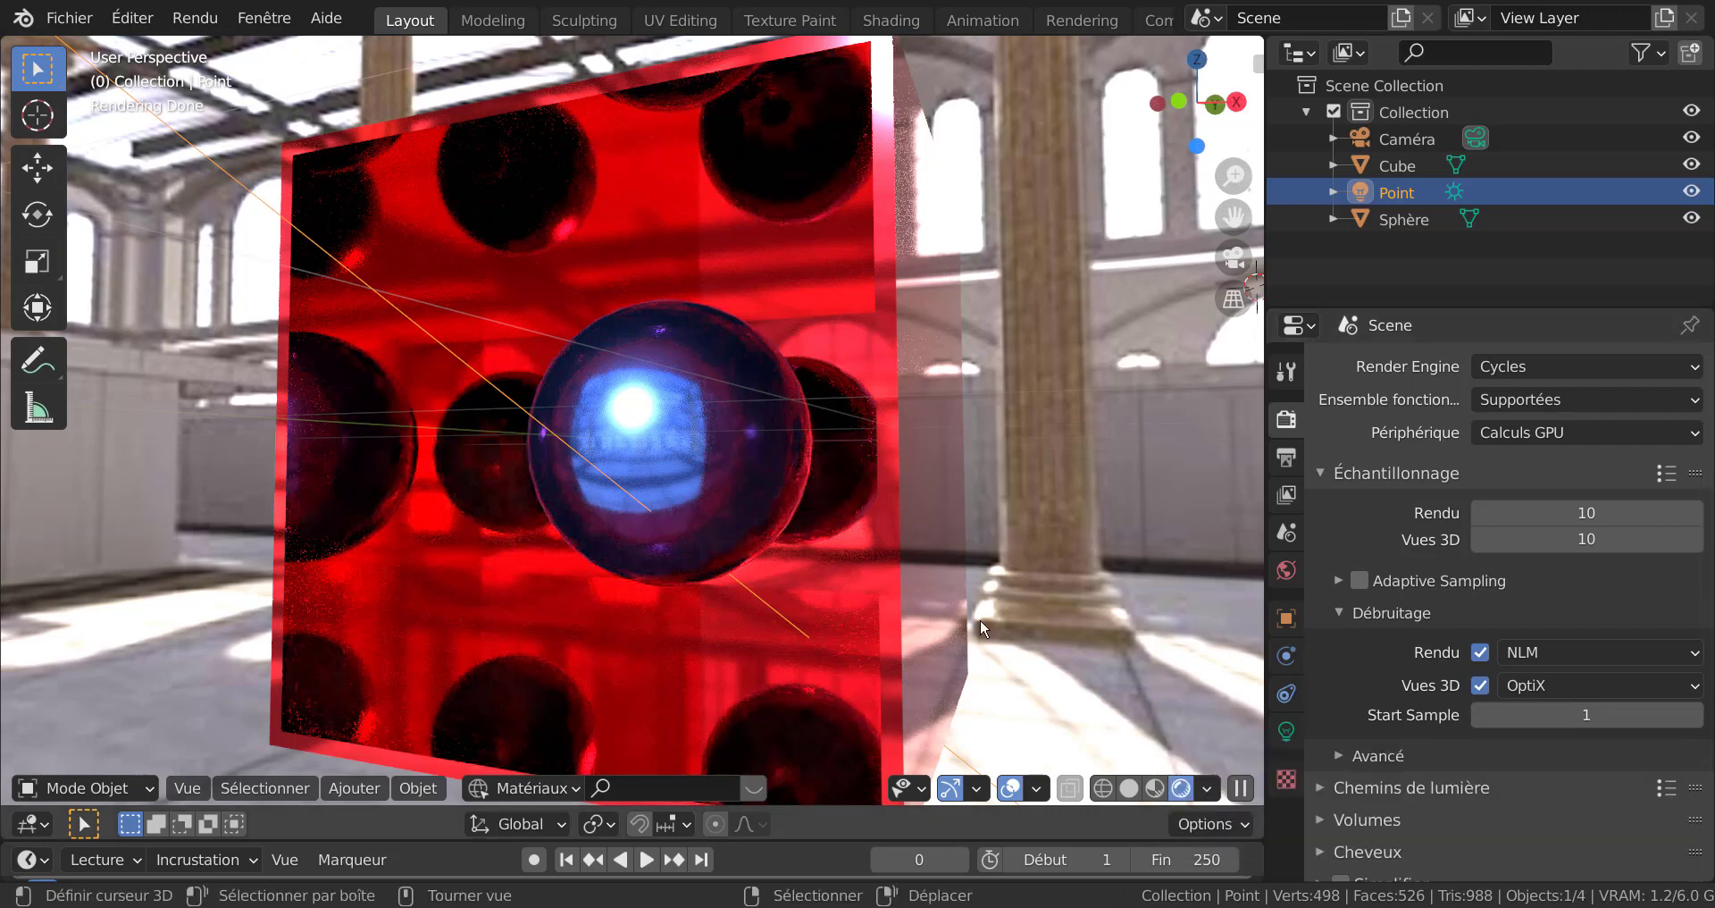
{"action": "middle_click_drag", "start_coordinate": [979, 618], "coordinate": [884, 637]}
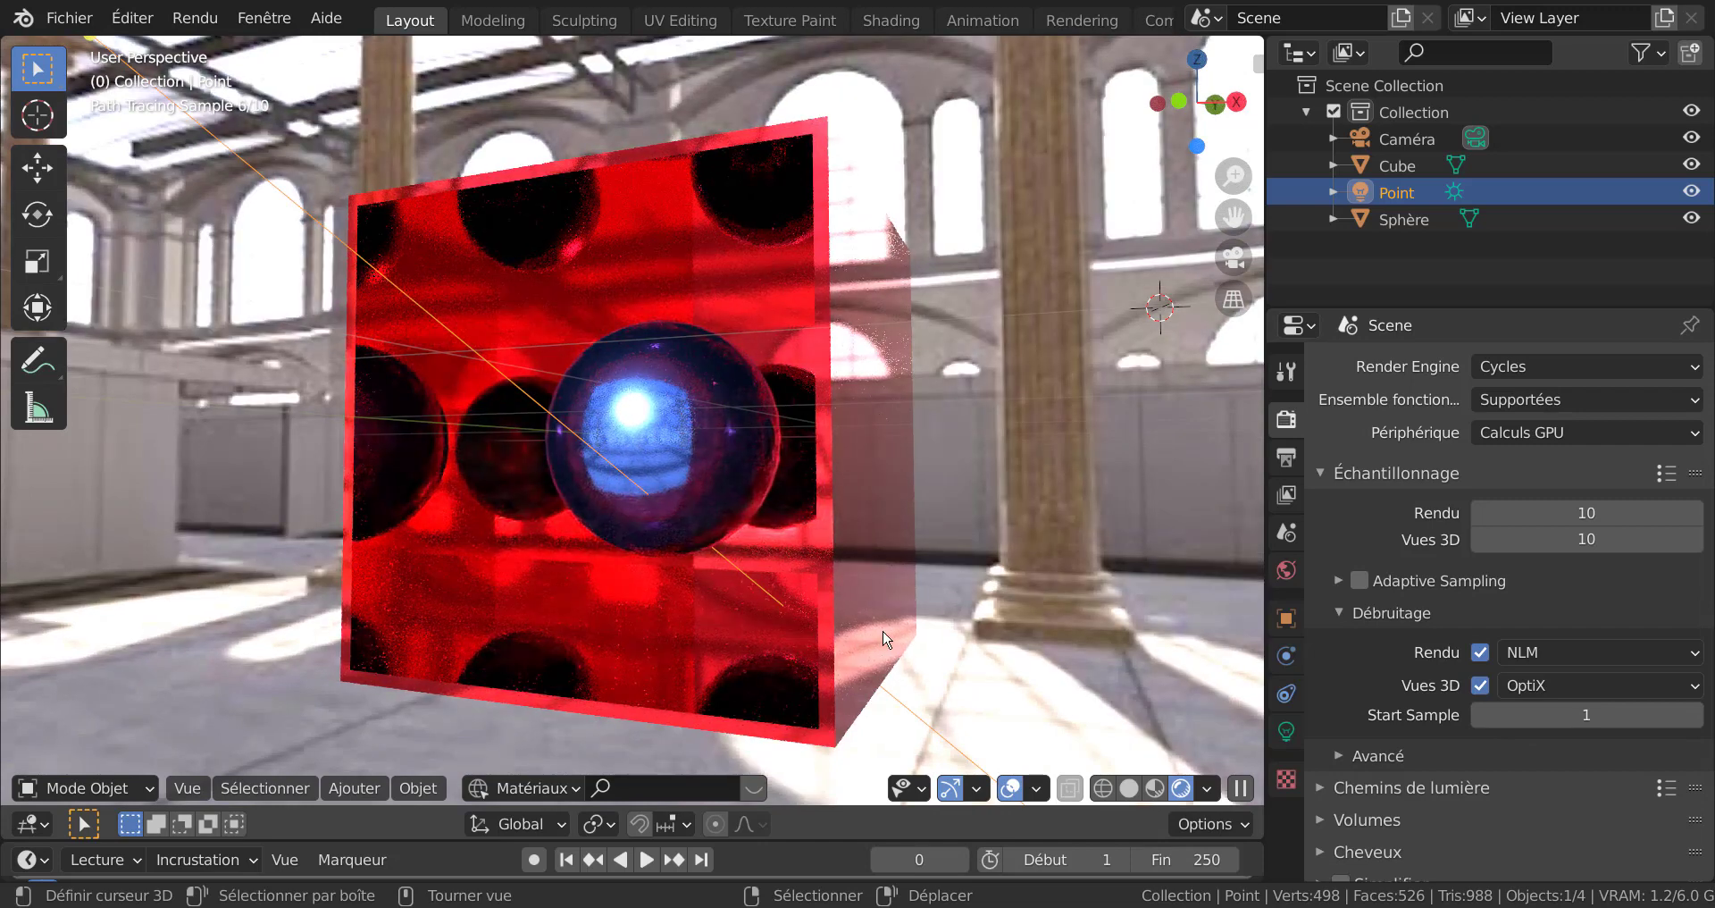
{"action": "scroll", "coordinate": [884, 633], "scroll_direction": "up", "scroll_amount": 3}
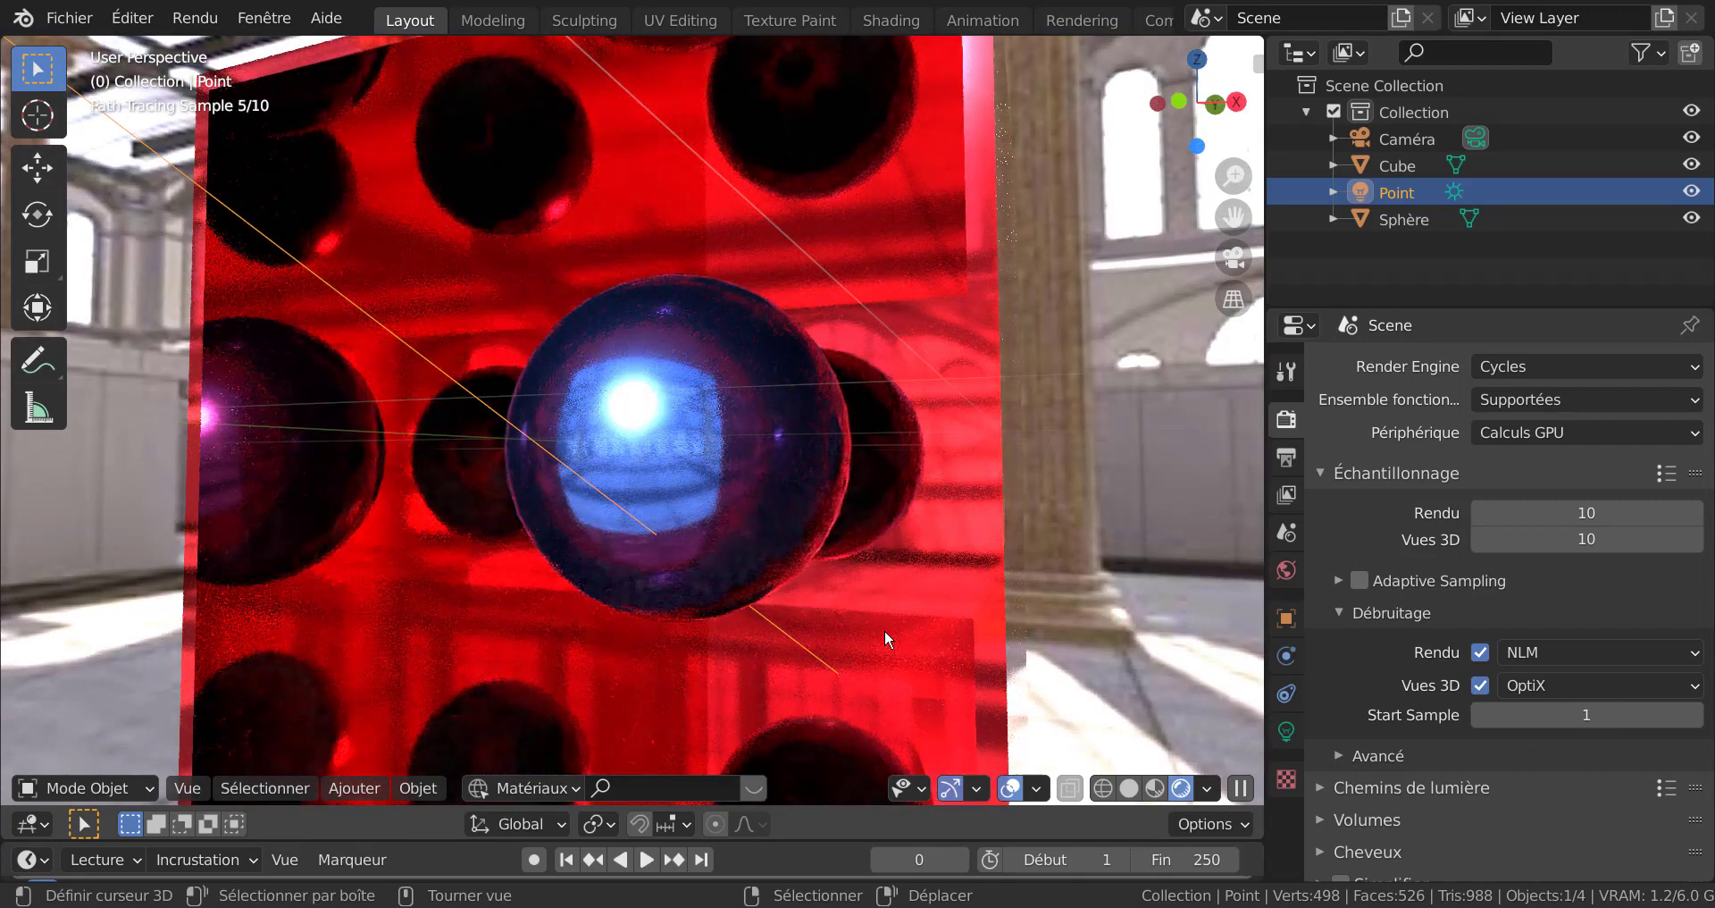
{"action": "left_click", "coordinate": [1691, 715]}
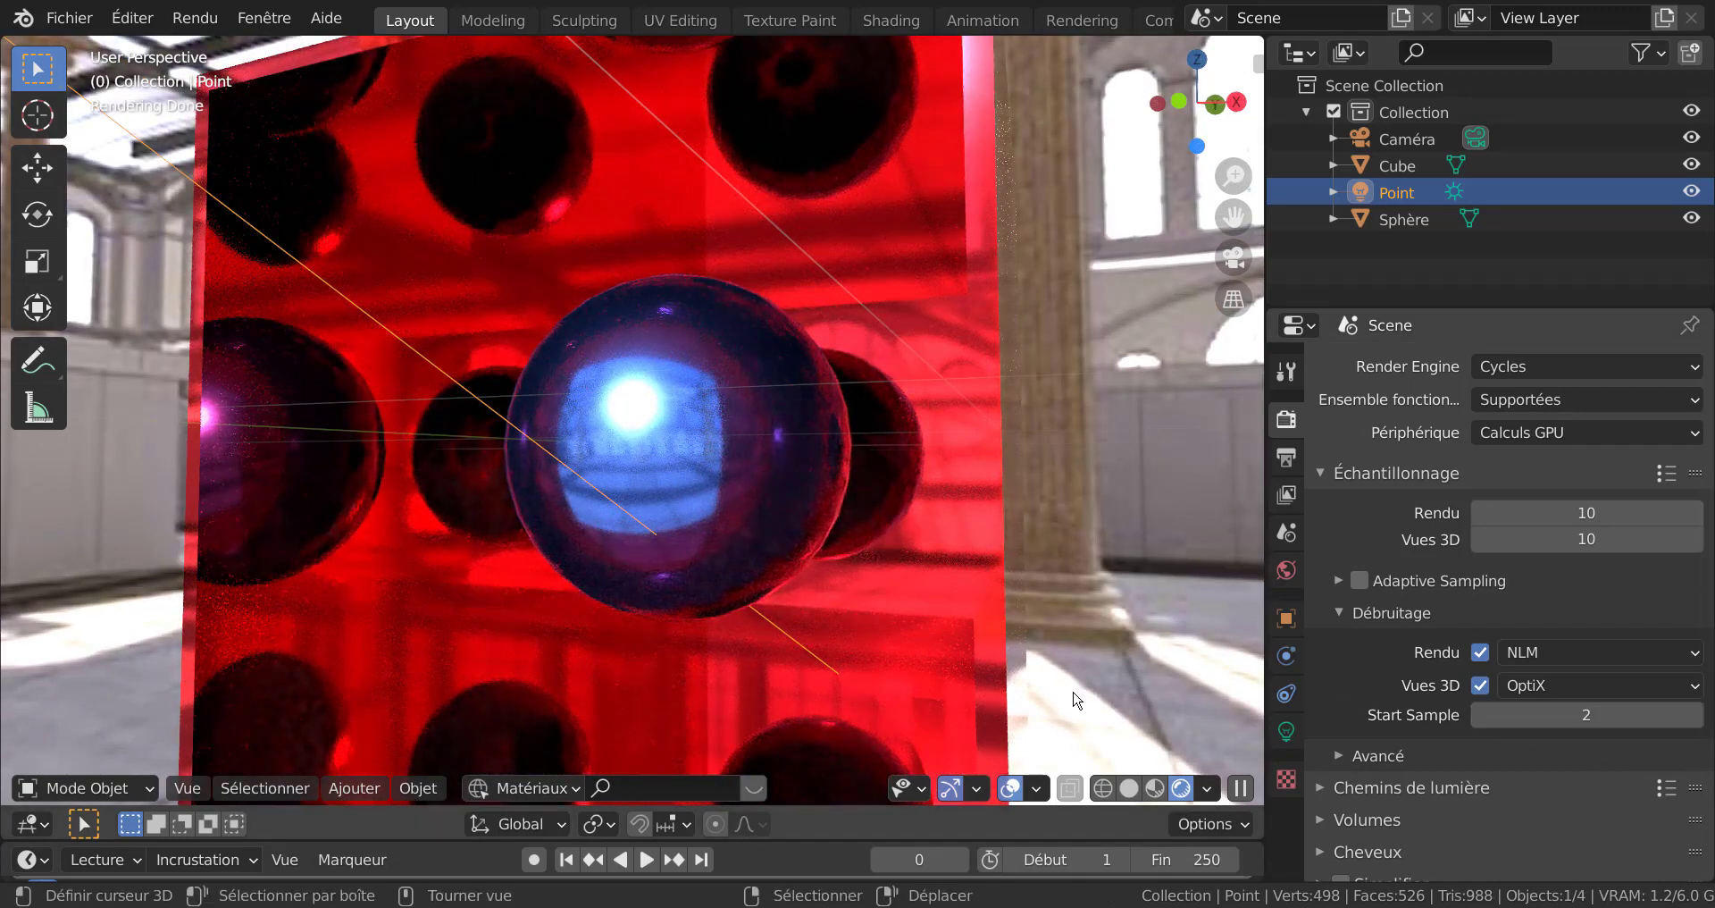
Set both the render samples and the 3D viewport samples to 32.
{"action": "double_click", "coordinate": [1586, 512]}
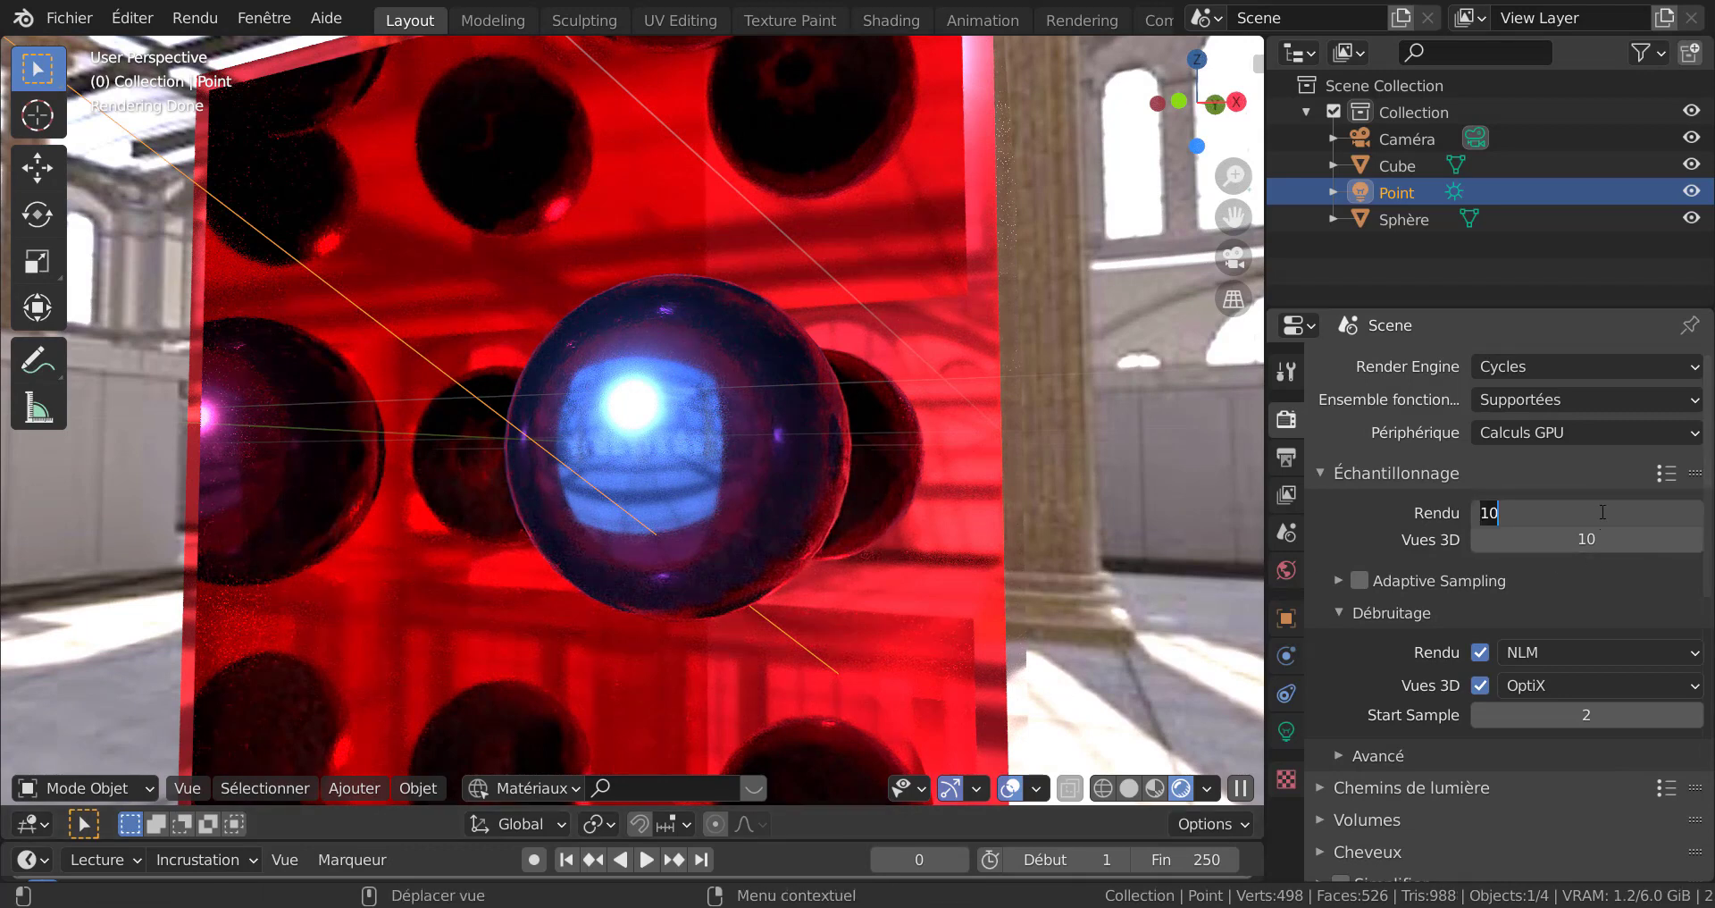
{"action": "type", "text": "32"}
{"action": "key", "text": "Tab"}
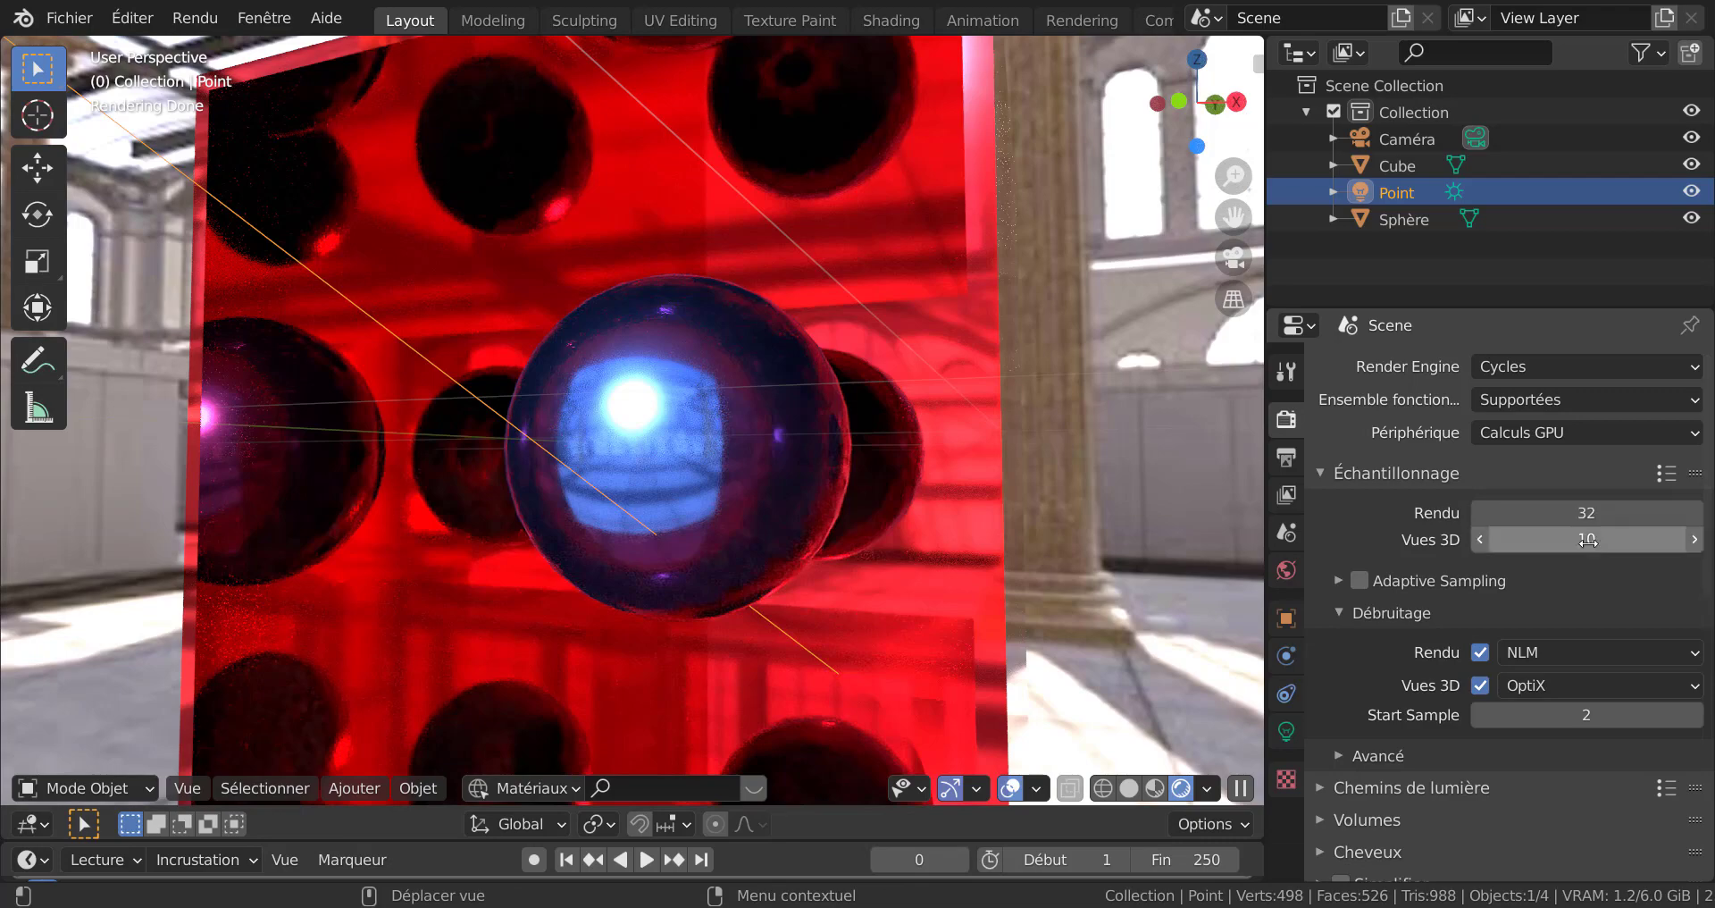
{"action": "type", "text": "32"}
{"action": "key", "text": "Return"}
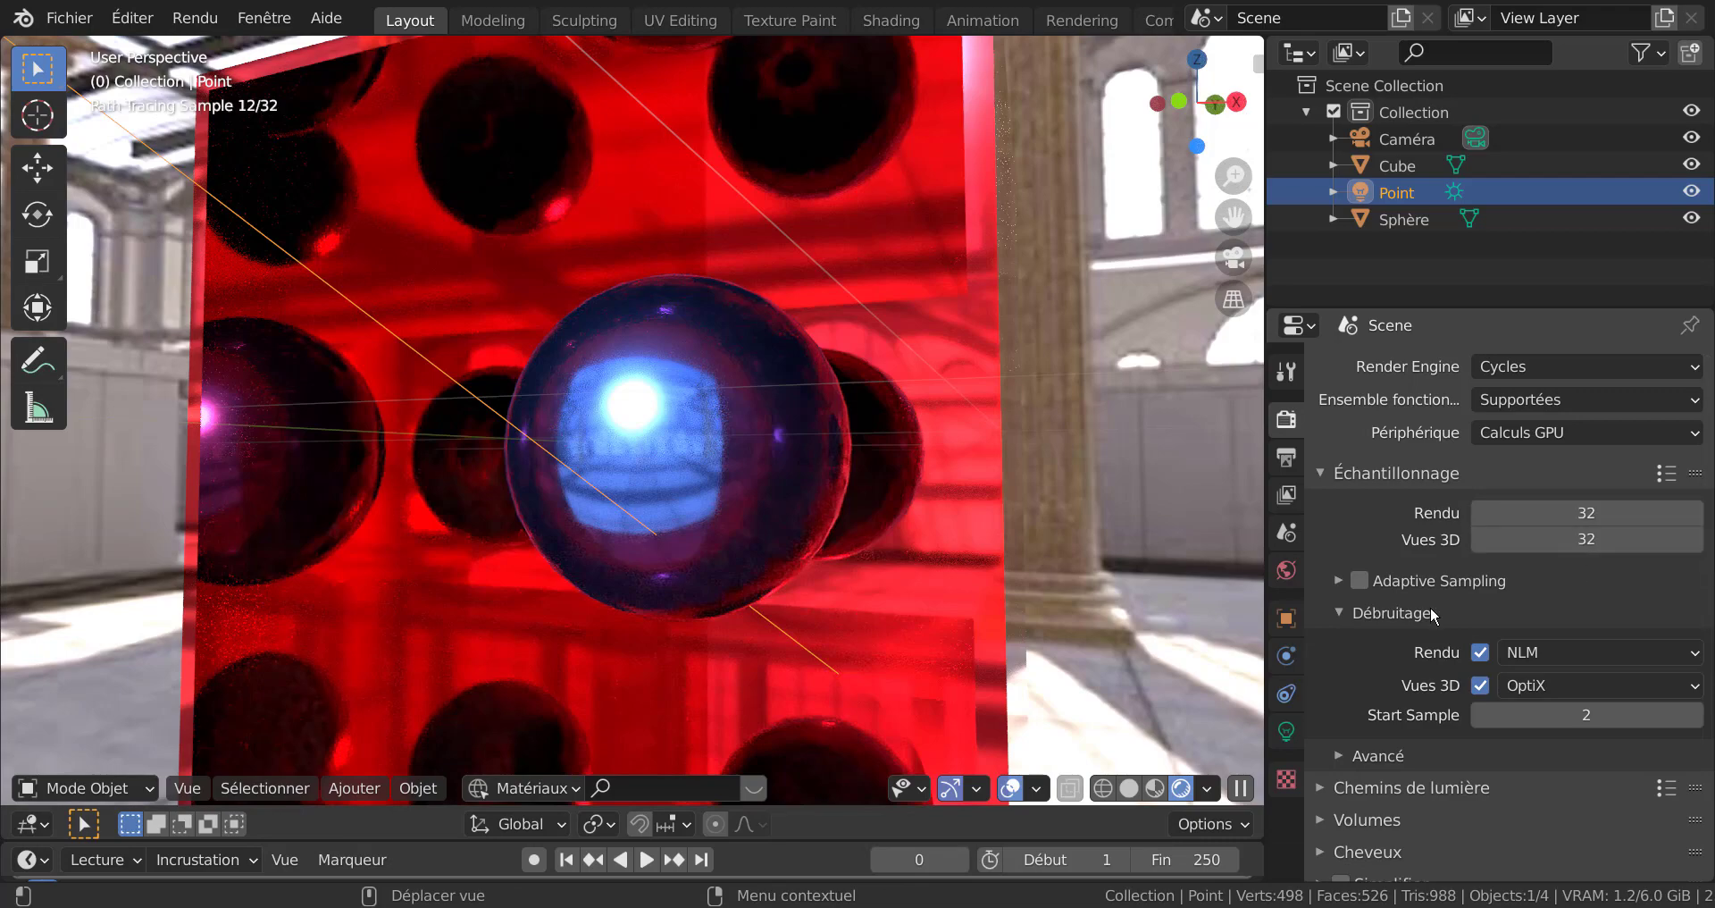
{"action": "mouse_move", "coordinate": [1018, 604]}
{"action": "middle_mouse_down"}
{"action": "mouse_move", "coordinate": [1065, 587]}
{"action": "mouse_move", "coordinate": [993, 581]}
{"action": "mouse_move", "coordinate": [992, 562]}
{"action": "mouse_move", "coordinate": [1015, 582]}
{"action": "middle_mouse_up"}
{"action": "scroll", "coordinate": [1065, 588], "scroll_direction": "down", "scroll_amount": 2}
{"action": "scroll", "coordinate": [957, 633], "scroll_direction": "up", "scroll_amount": 4}
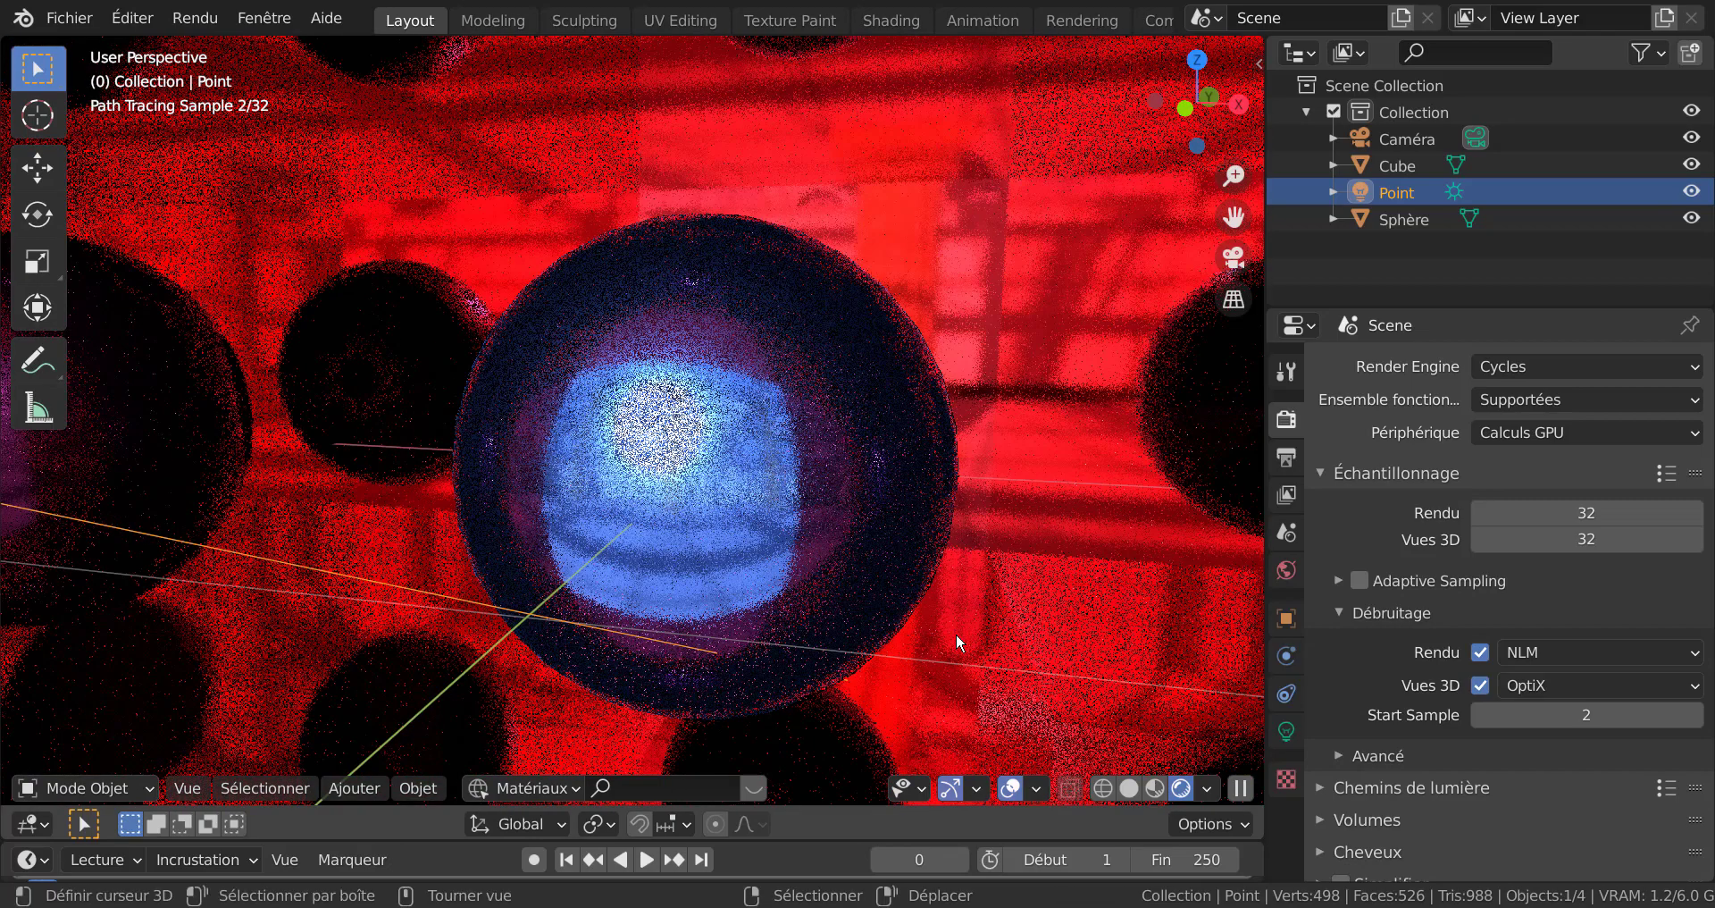
{"action": "scroll", "coordinate": [957, 633], "scroll_direction": "down", "scroll_amount": 6}
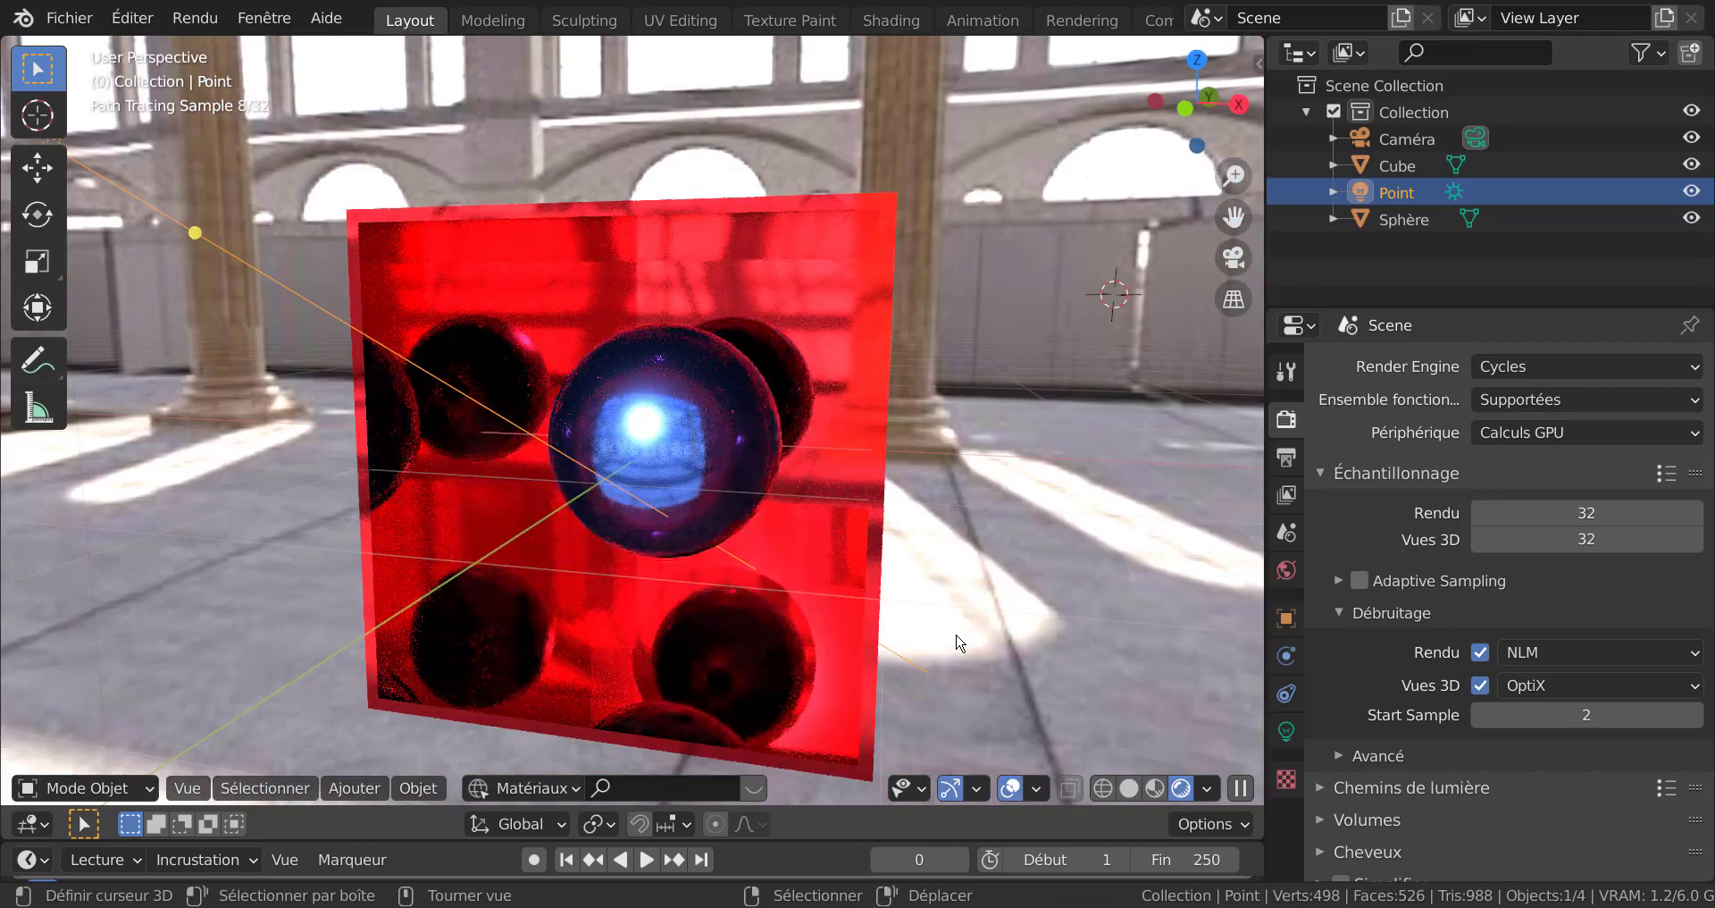
{"action": "mouse_move", "coordinate": [1006, 659]}
{"action": "middle_mouse_down"}
{"action": "mouse_move", "coordinate": [981, 634]}
{"action": "mouse_move", "coordinate": [1047, 606]}
{"action": "middle_mouse_up"}
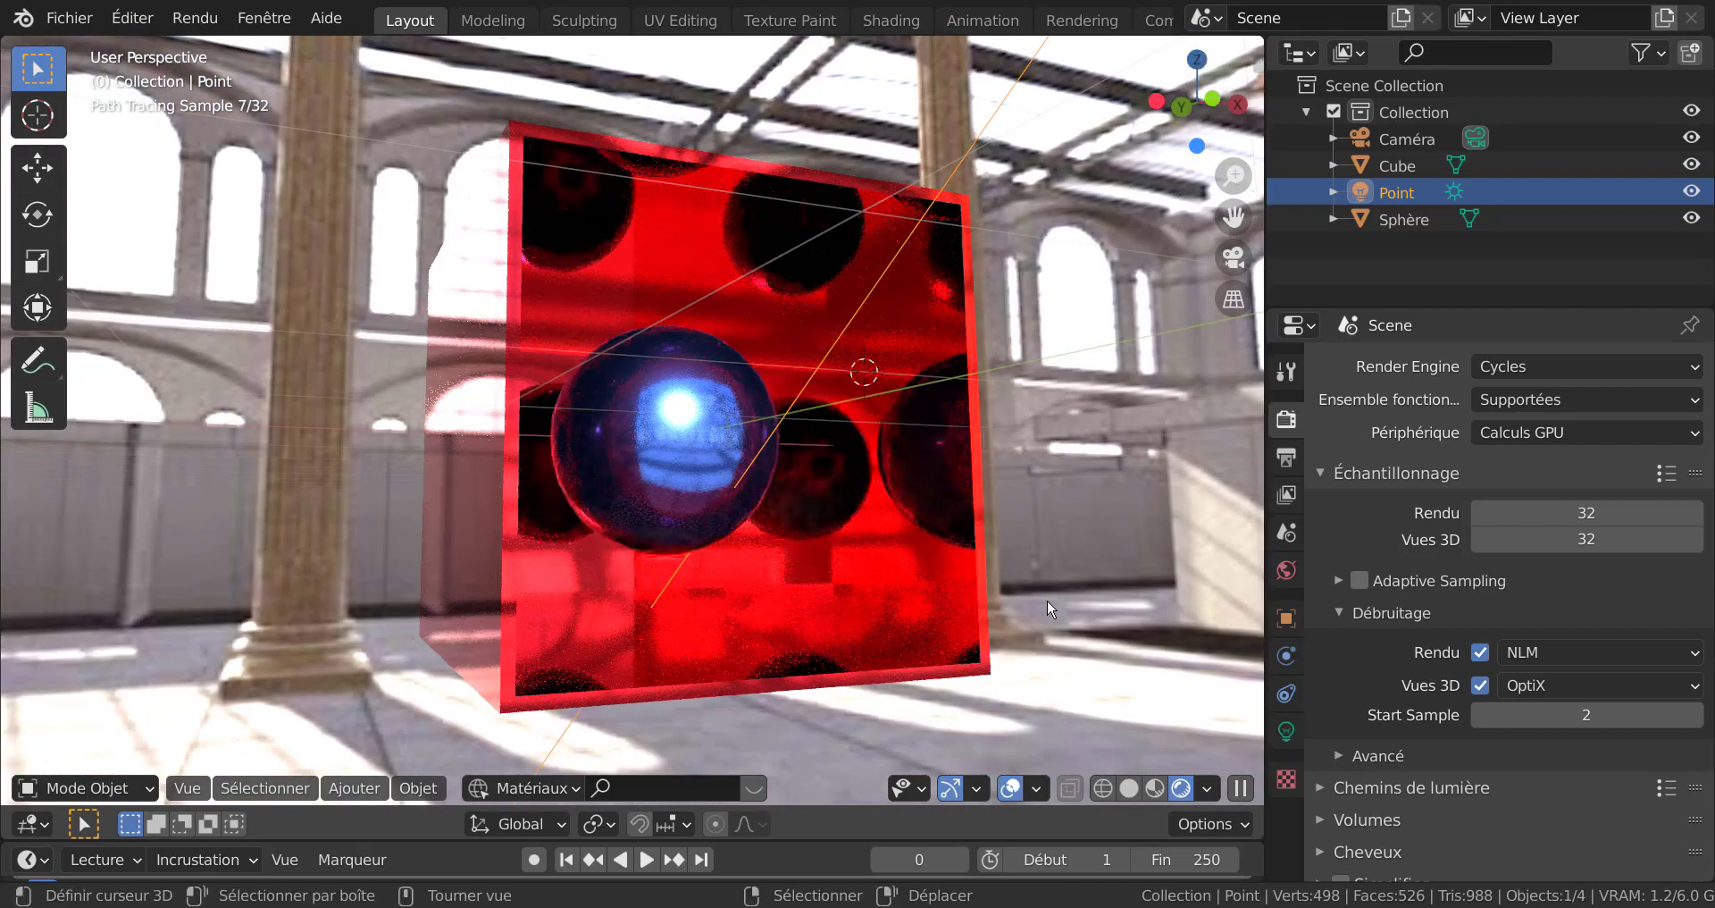
Render the current frame from the camera view, examine the denoised image up close, and return to the main window.
{"action": "key", "text": "KP_0"}
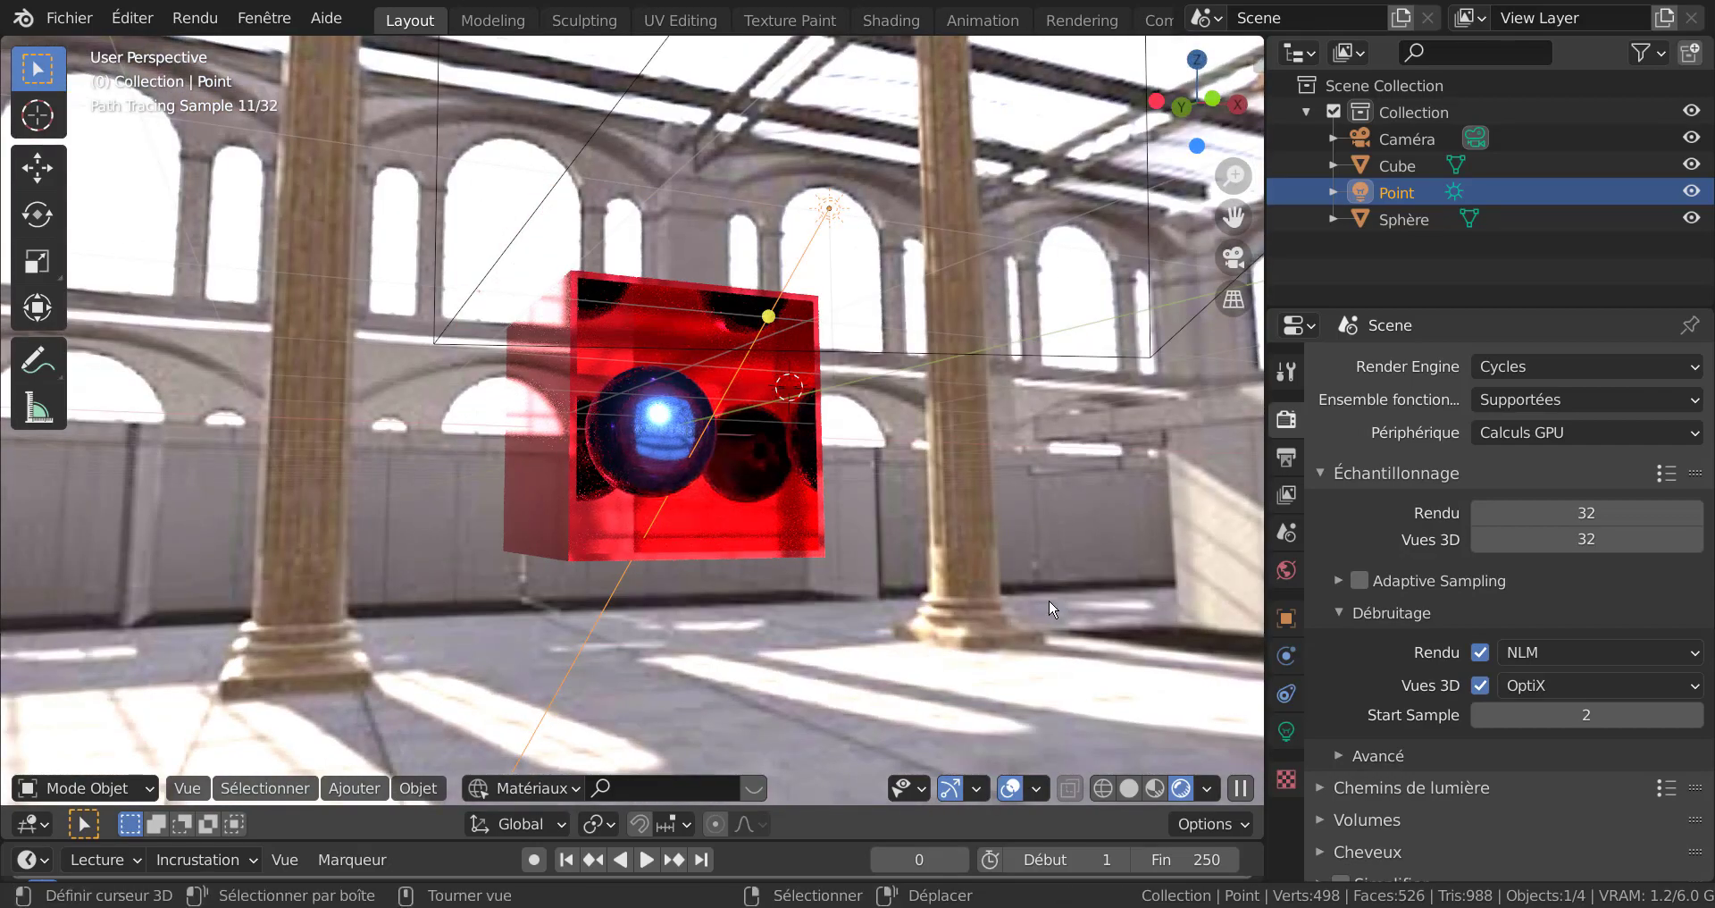
{"action": "key", "text": "Home"}
{"action": "scroll", "coordinate": [1050, 605], "scroll_direction": "down", "scroll_amount": 4}
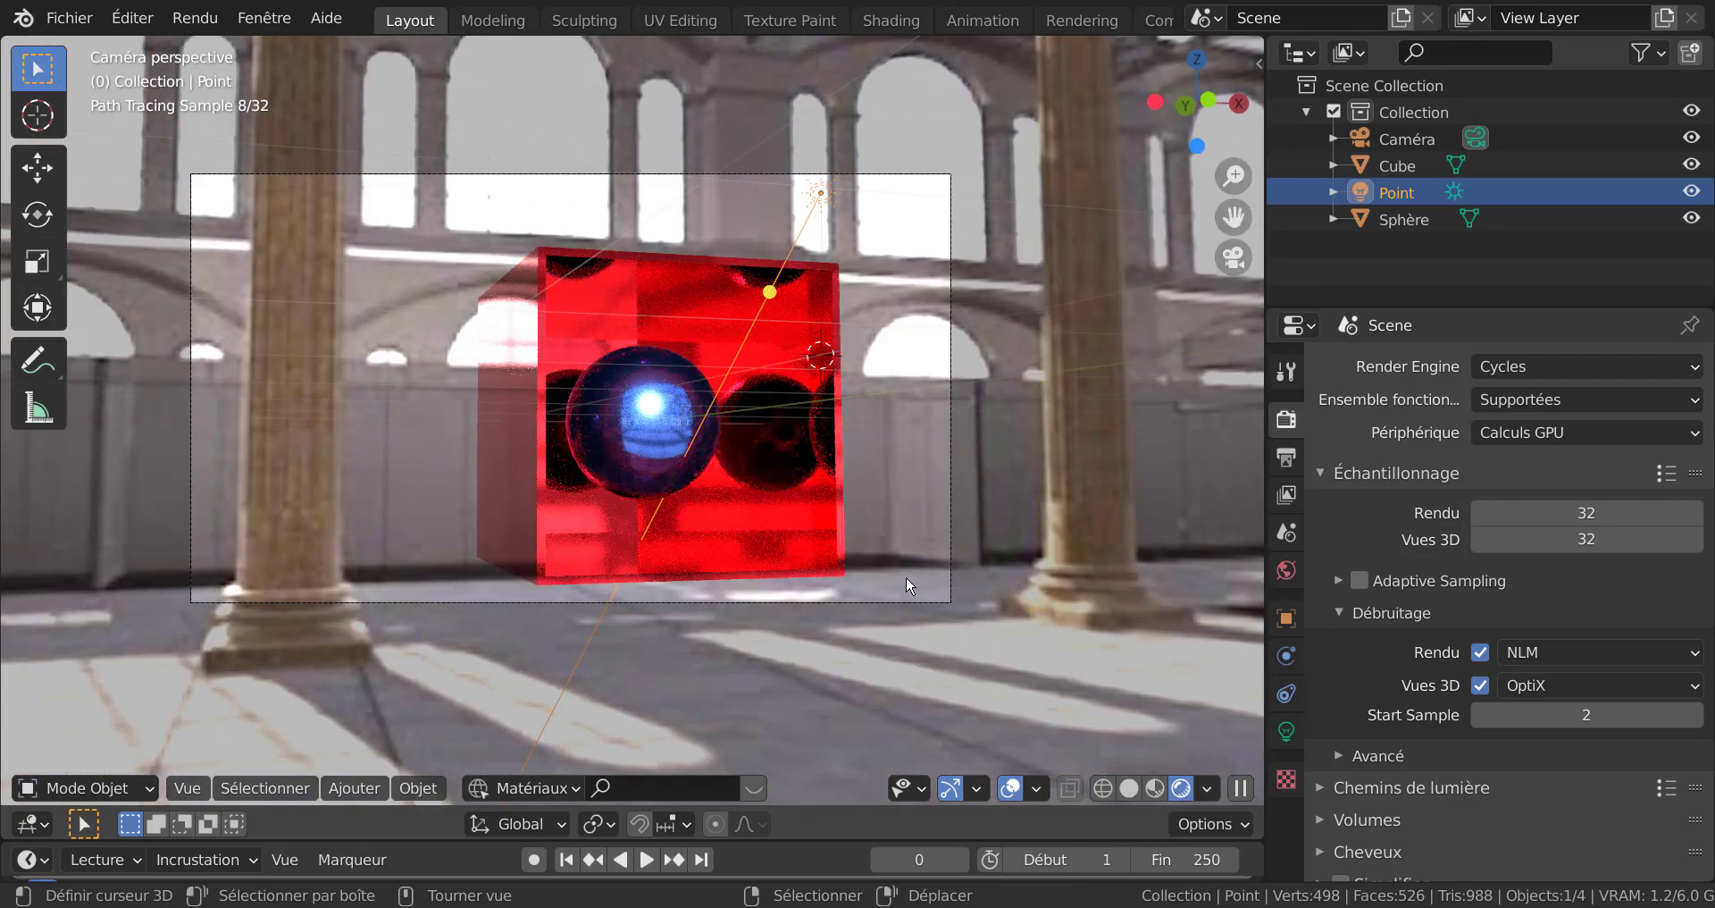
{"action": "key", "text": "F12"}
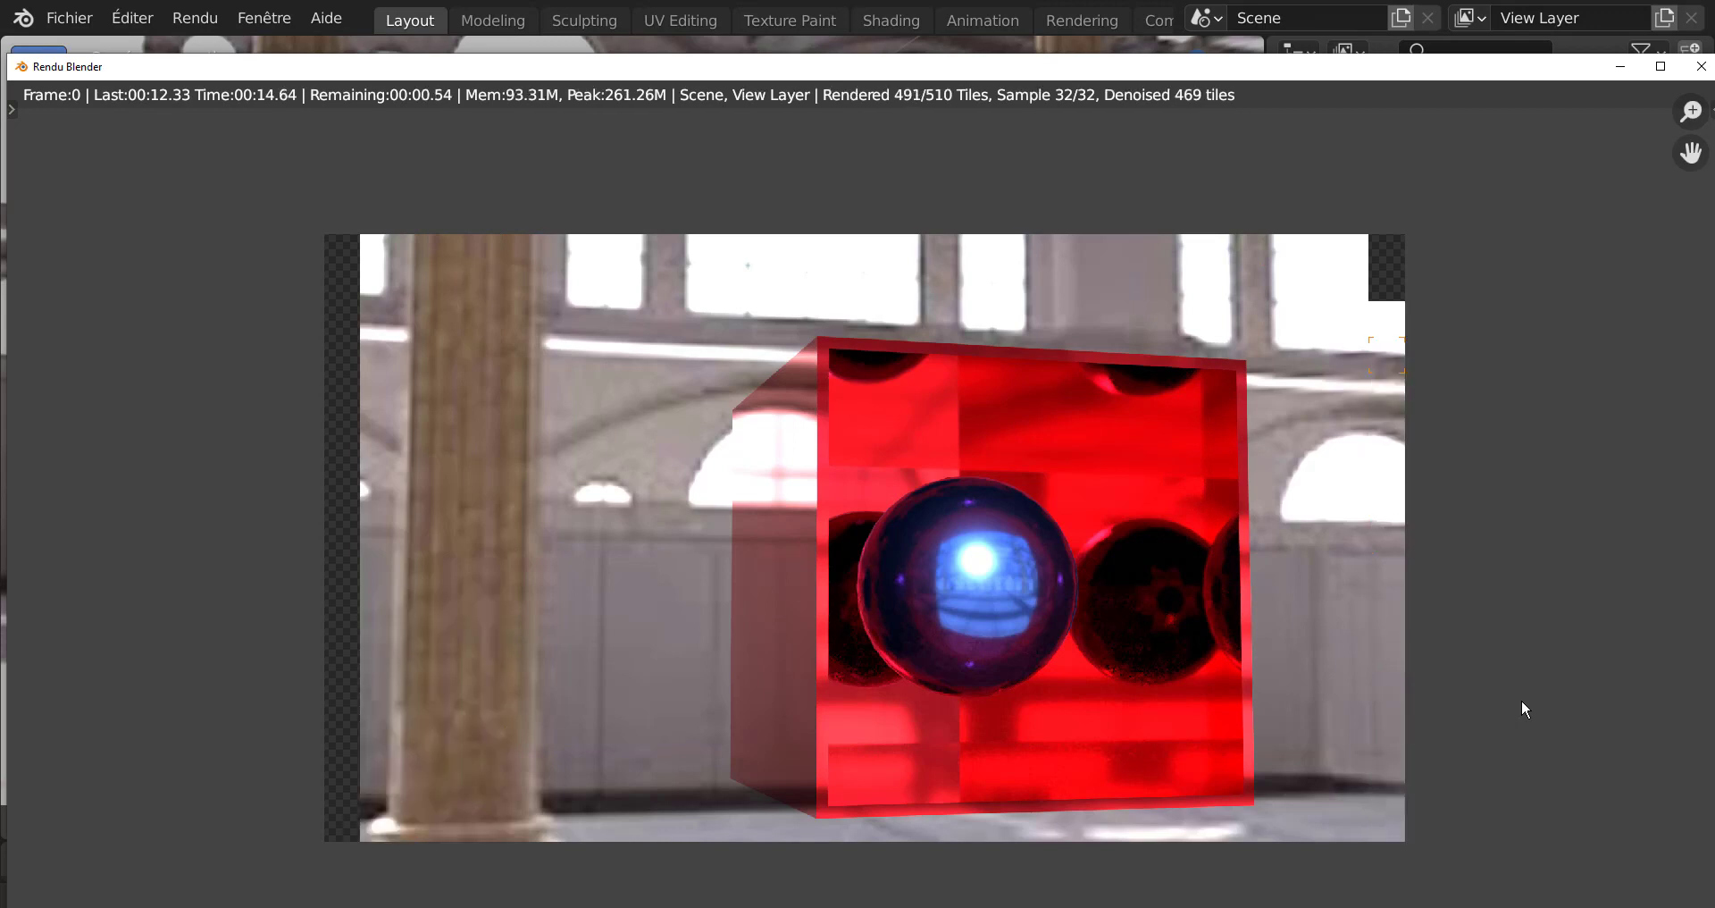
{"action": "scroll", "coordinate": [1524, 707], "scroll_direction": "up", "scroll_amount": 2}
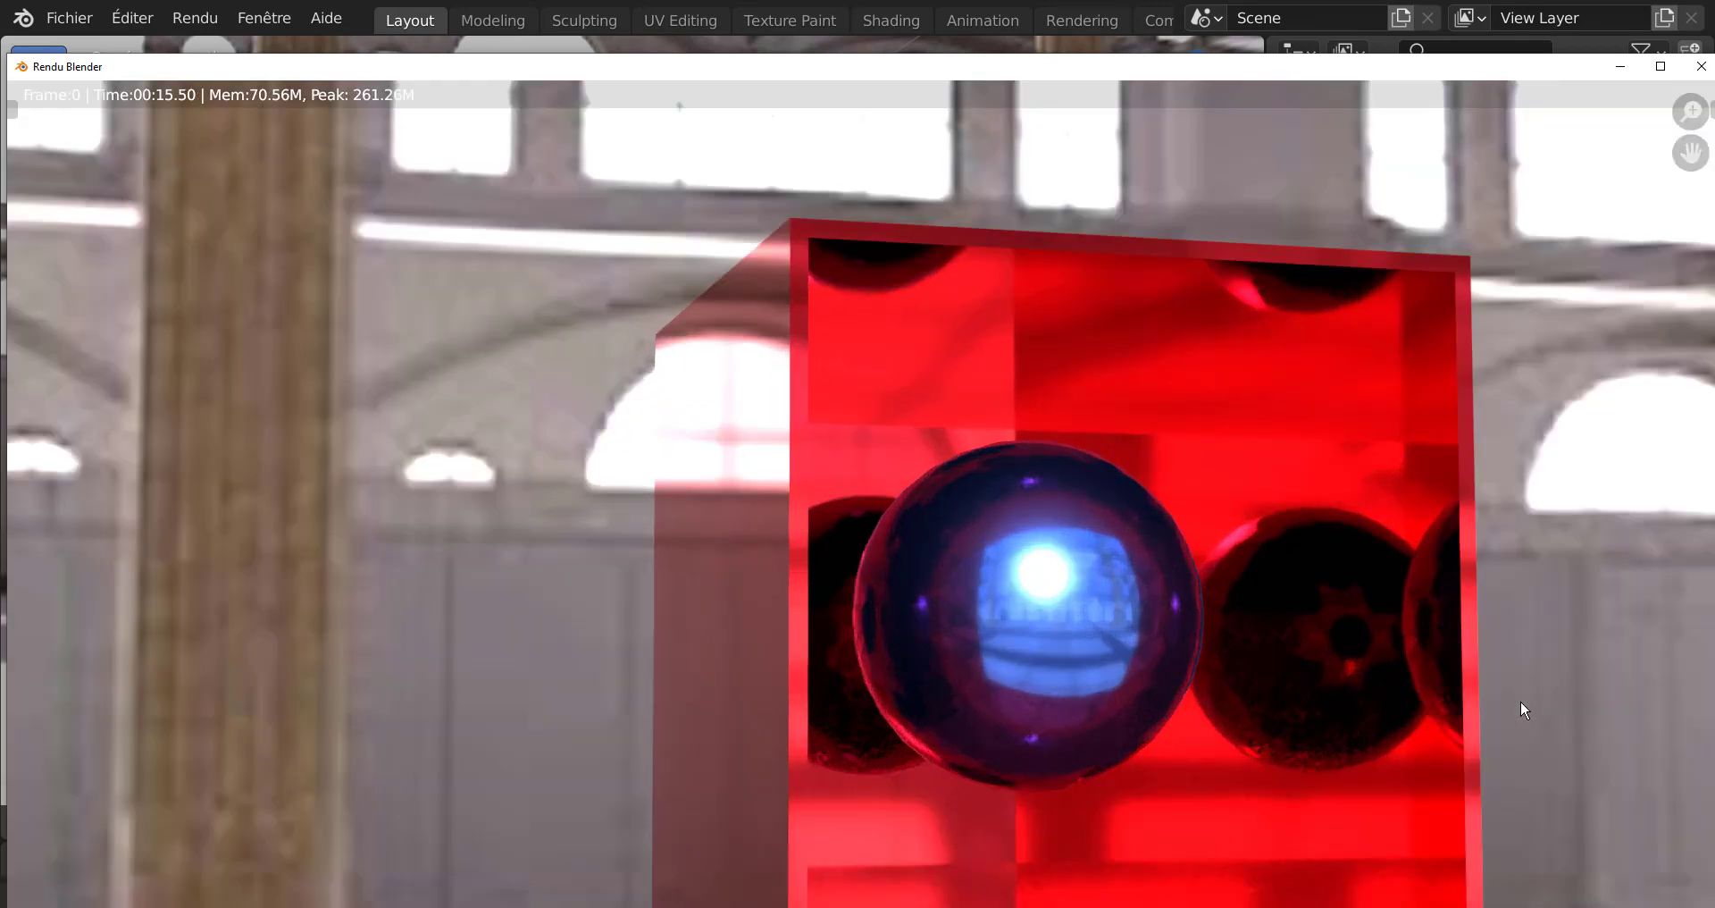
{"action": "scroll", "coordinate": [1521, 699], "scroll_direction": "down", "scroll_amount": 2}
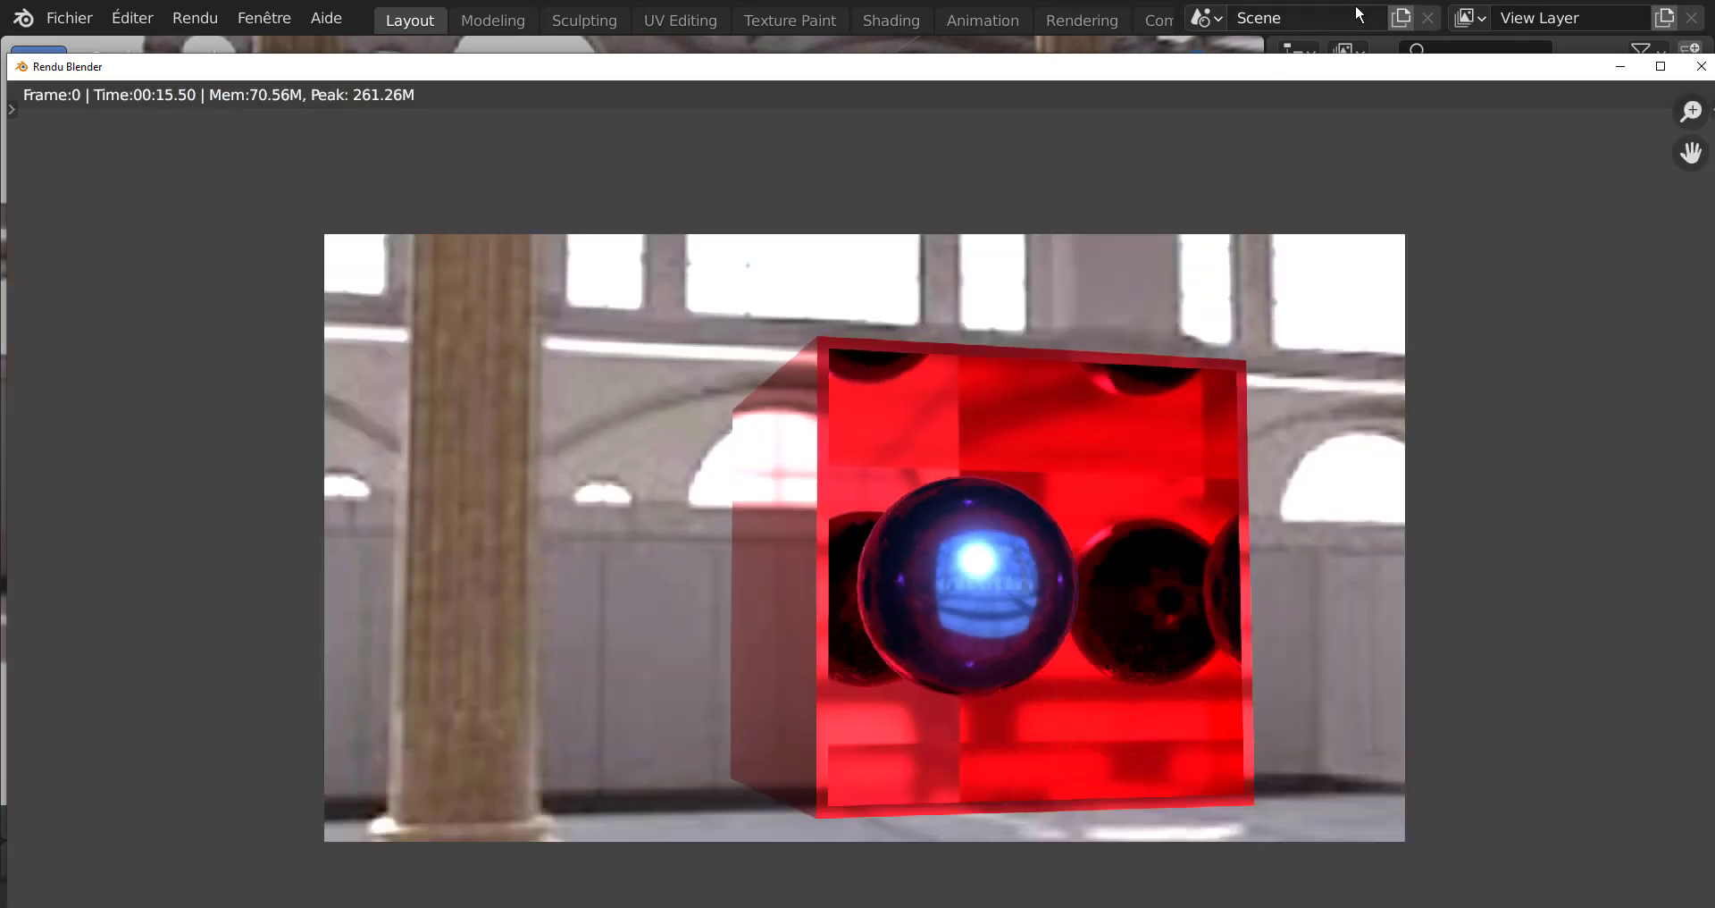
{"action": "left_click", "coordinate": [1364, 9]}
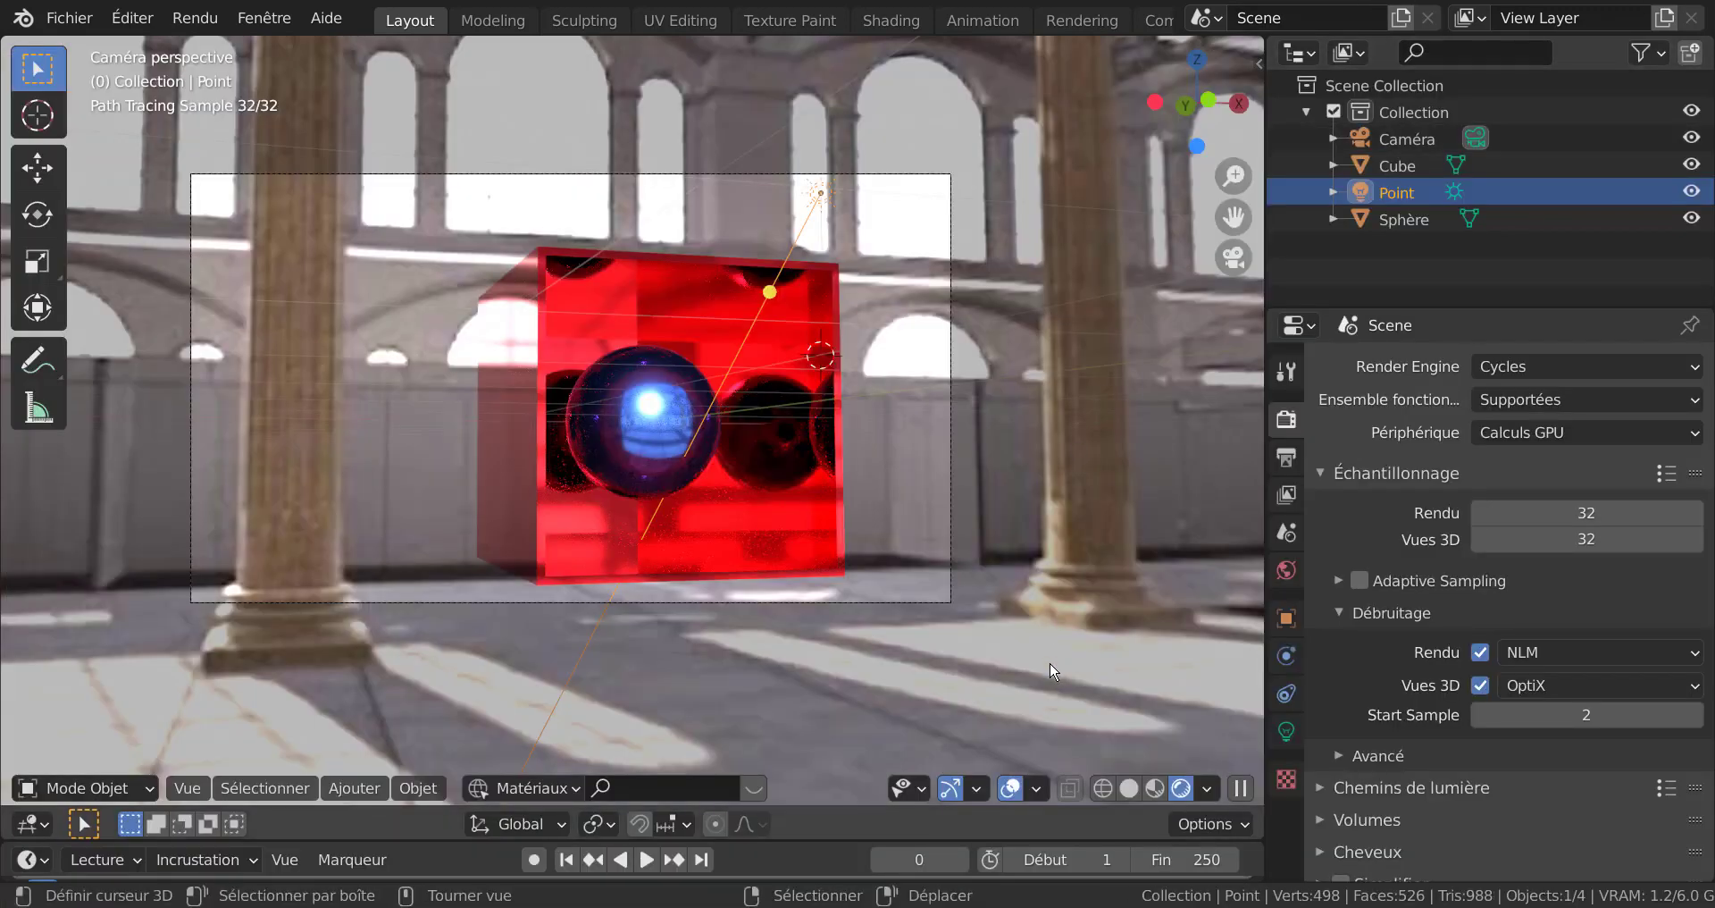
Bring the rendered image window back up to review the result, and close it.
{"action": "mouse_move", "coordinate": [1298, 904]}
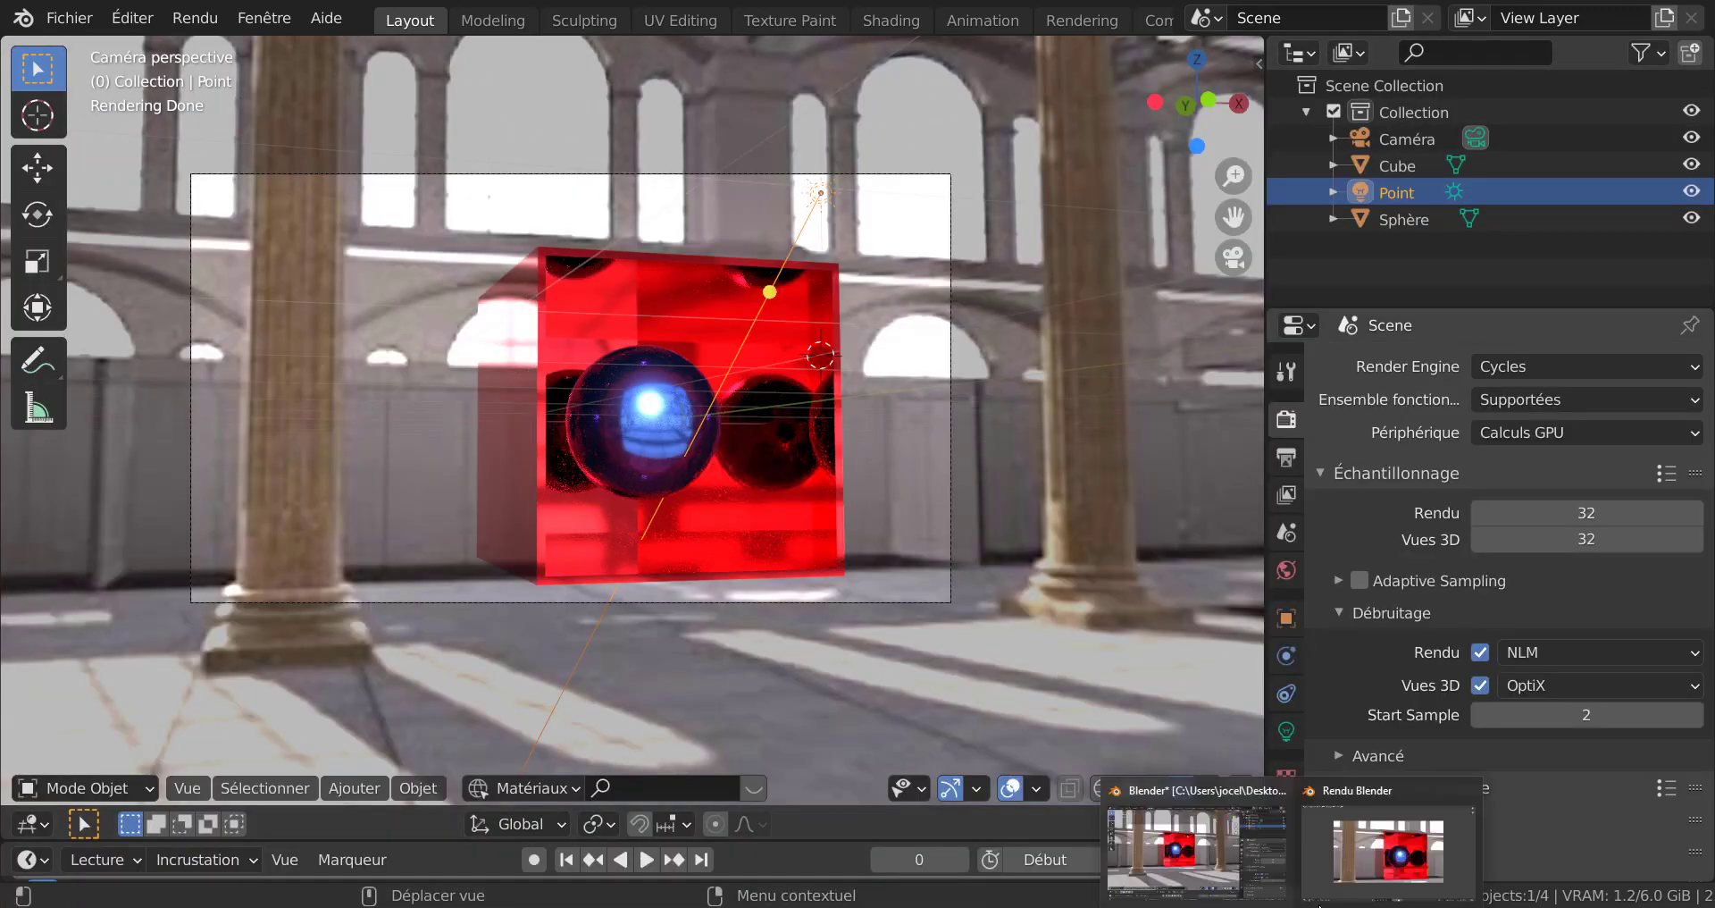
{"action": "left_click", "coordinate": [1360, 855]}
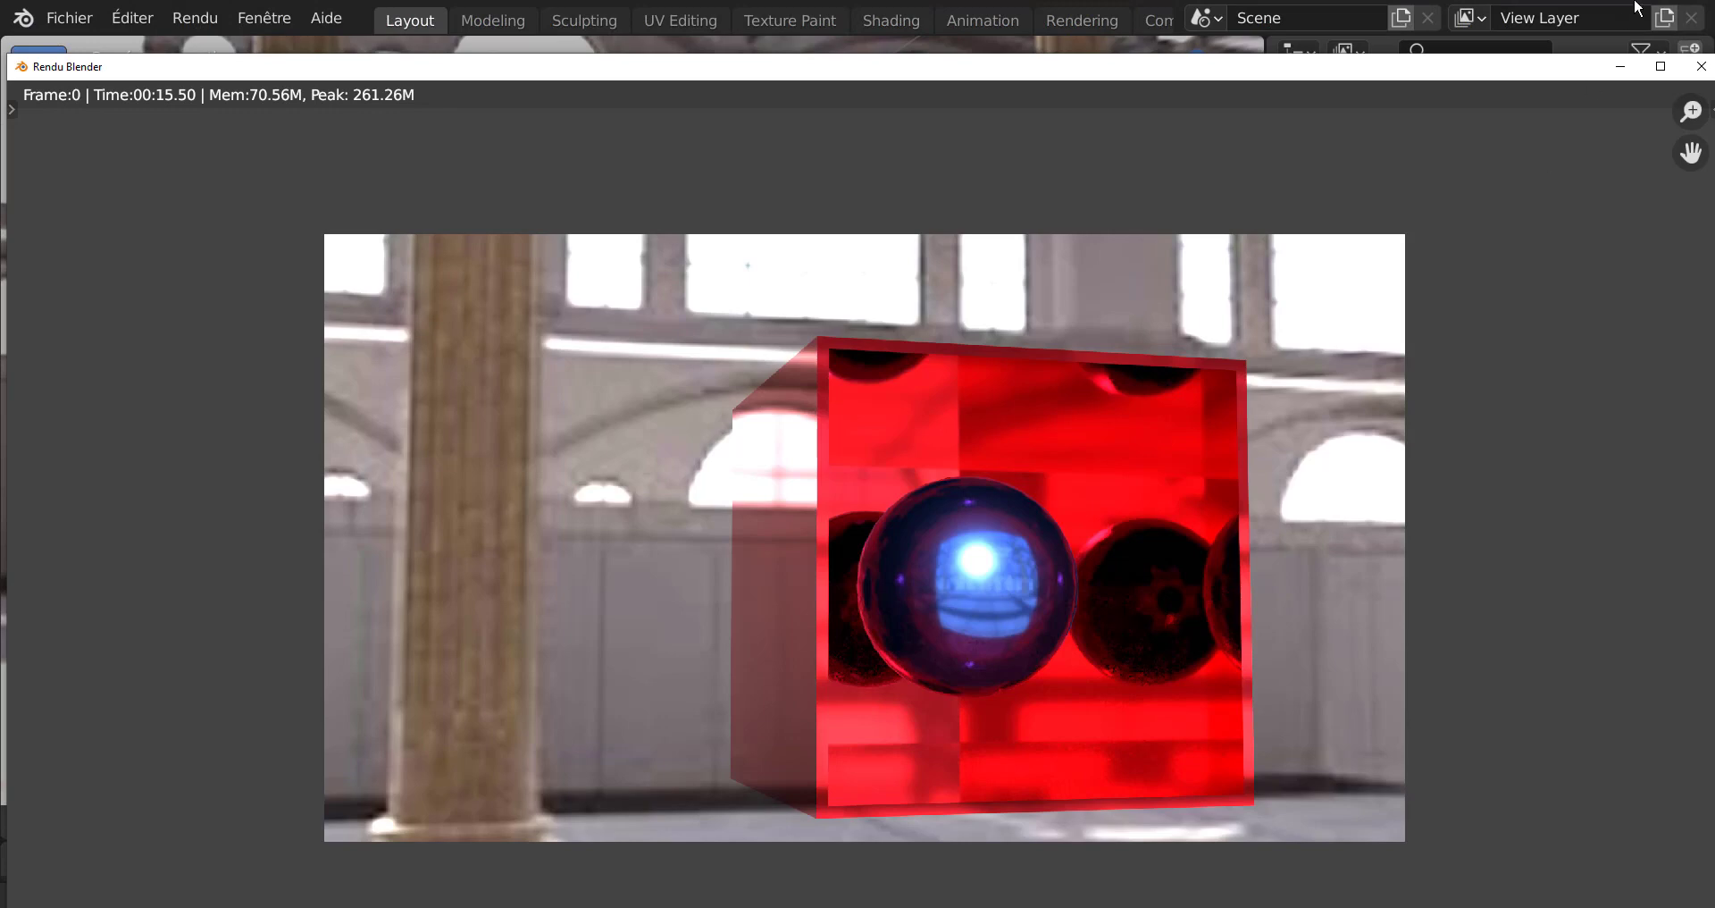
{"action": "left_click", "coordinate": [1701, 66]}
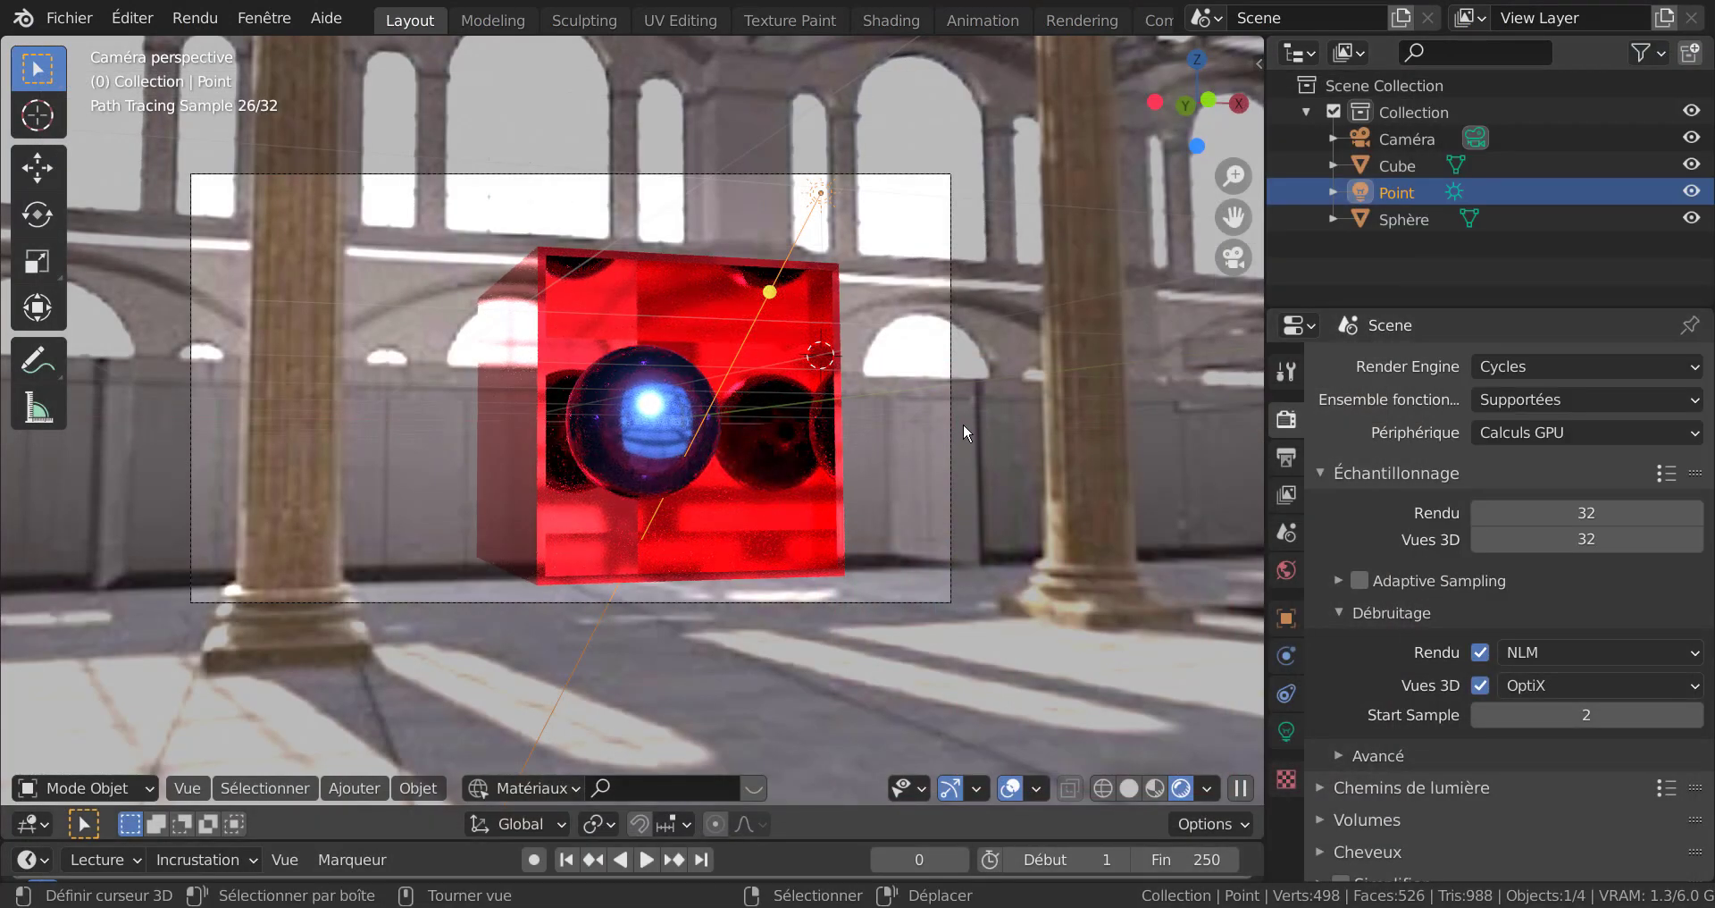
Disable denoising for both the final render and the 3D viewport, and set the Cycles device to CPU.
{"action": "scroll", "coordinate": [962, 420], "scroll_direction": "up", "scroll_amount": 2}
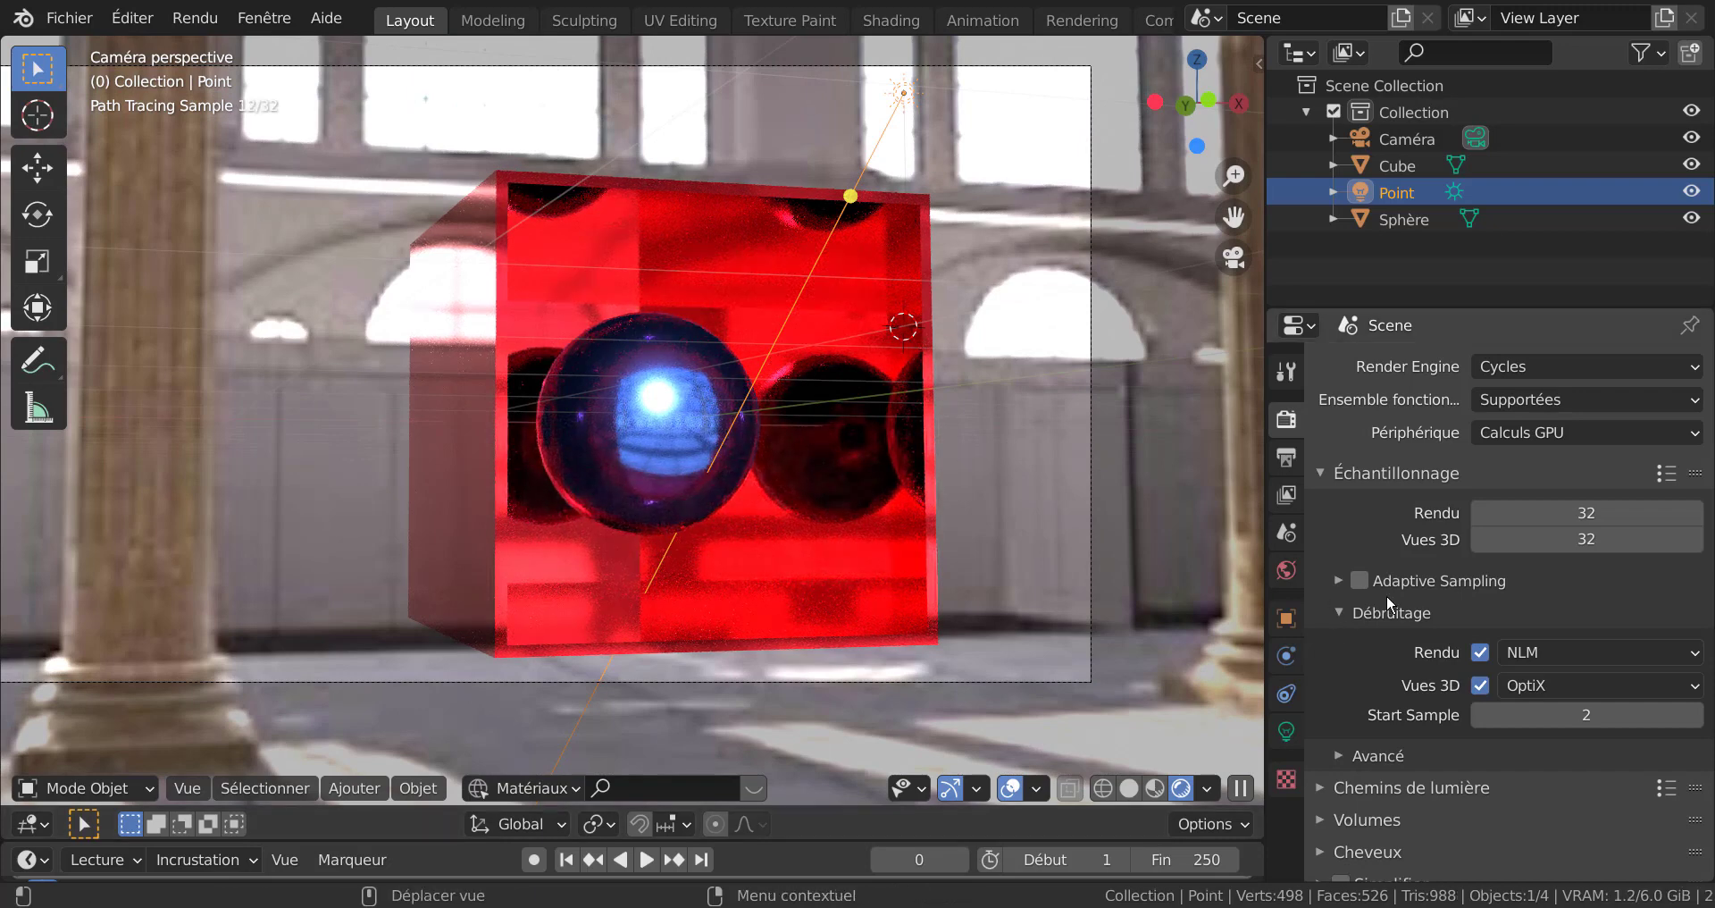
{"action": "left_click", "coordinate": [1485, 651]}
{"action": "left_click", "coordinate": [1483, 685]}
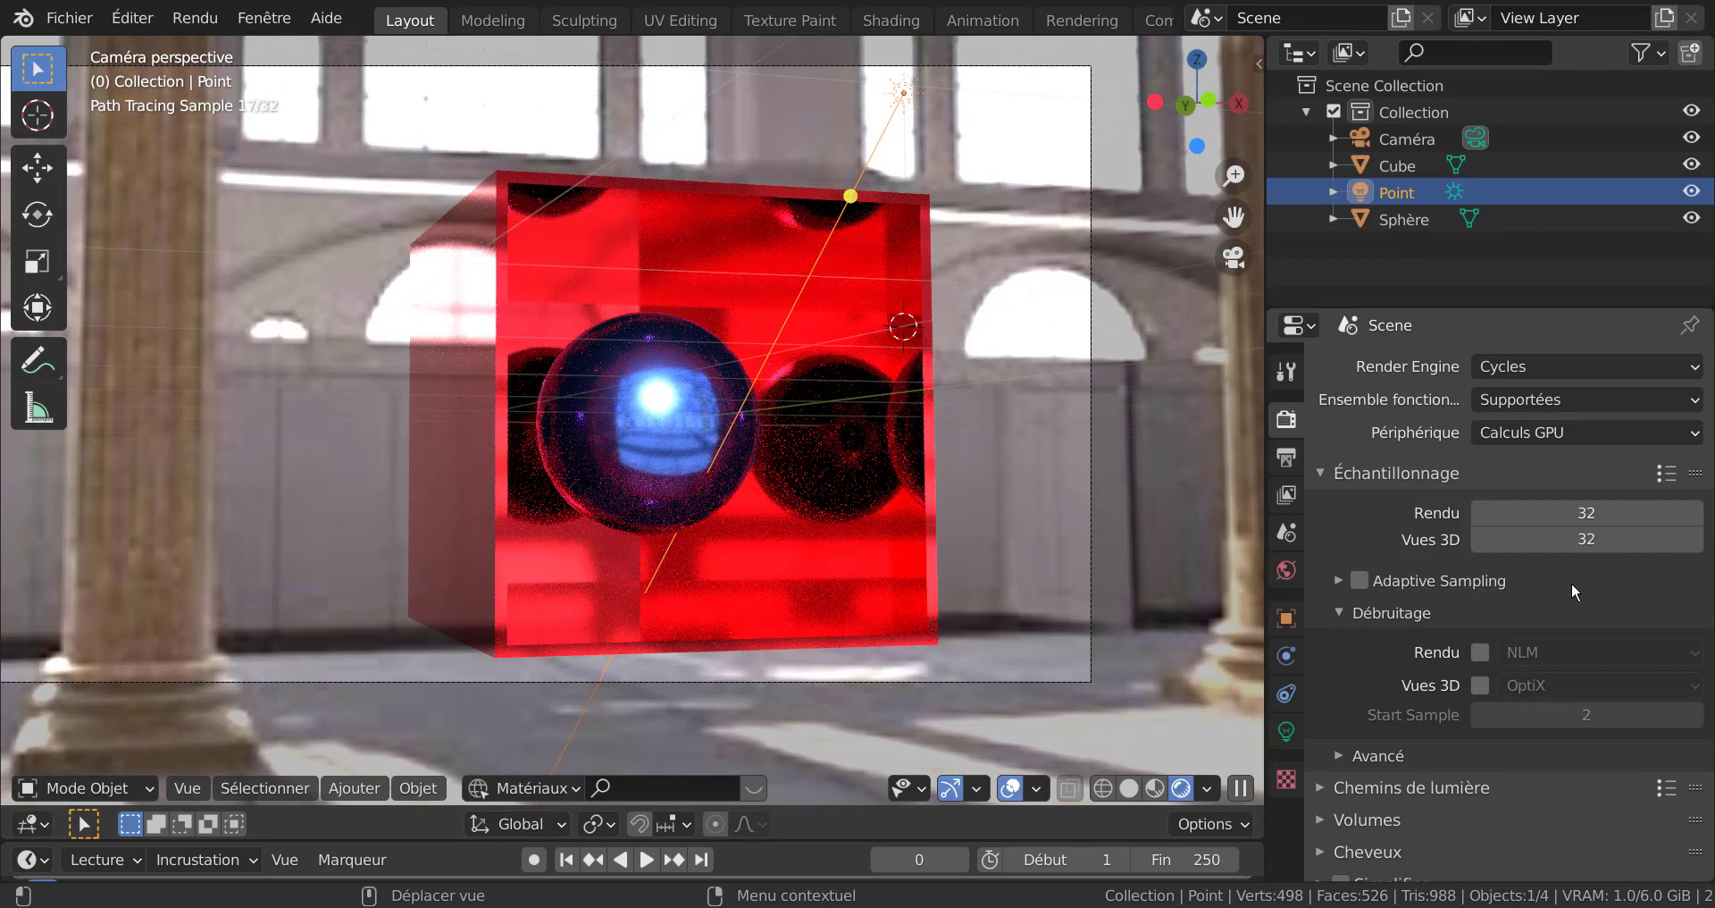
{"action": "left_click", "coordinate": [1559, 433]}
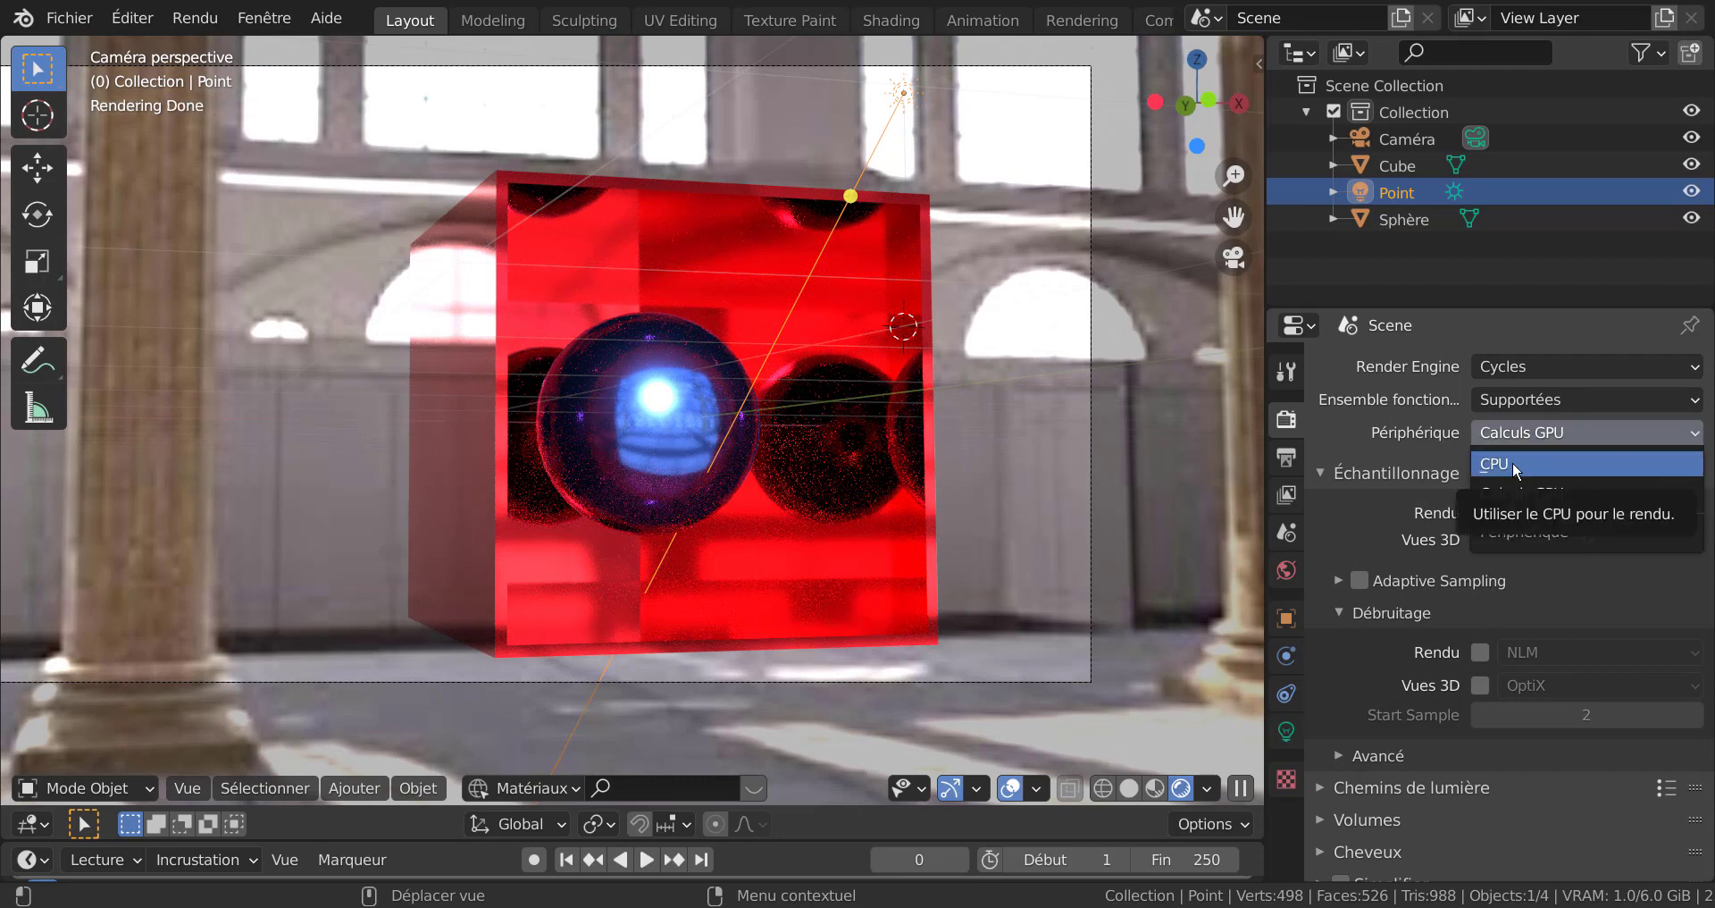
{"action": "left_click", "coordinate": [1514, 461]}
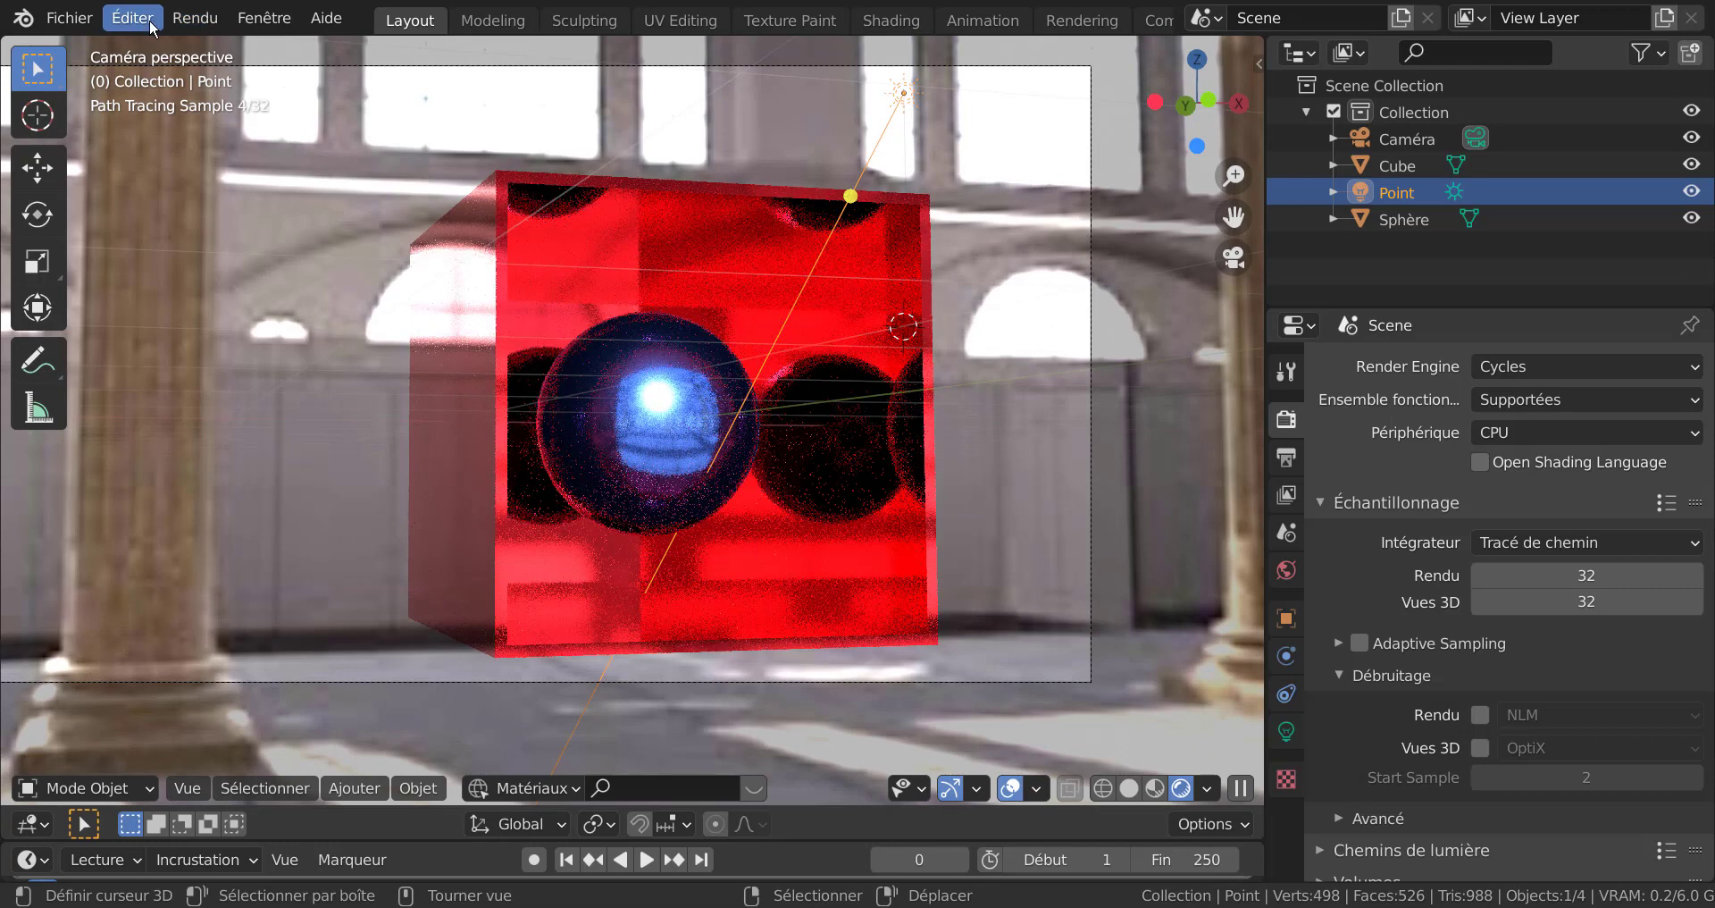
Set the Cycles render devices to CUDA in the system preferences and return to the main window.
{"action": "left_click", "coordinate": [134, 18]}
{"action": "left_click", "coordinate": [157, 399]}
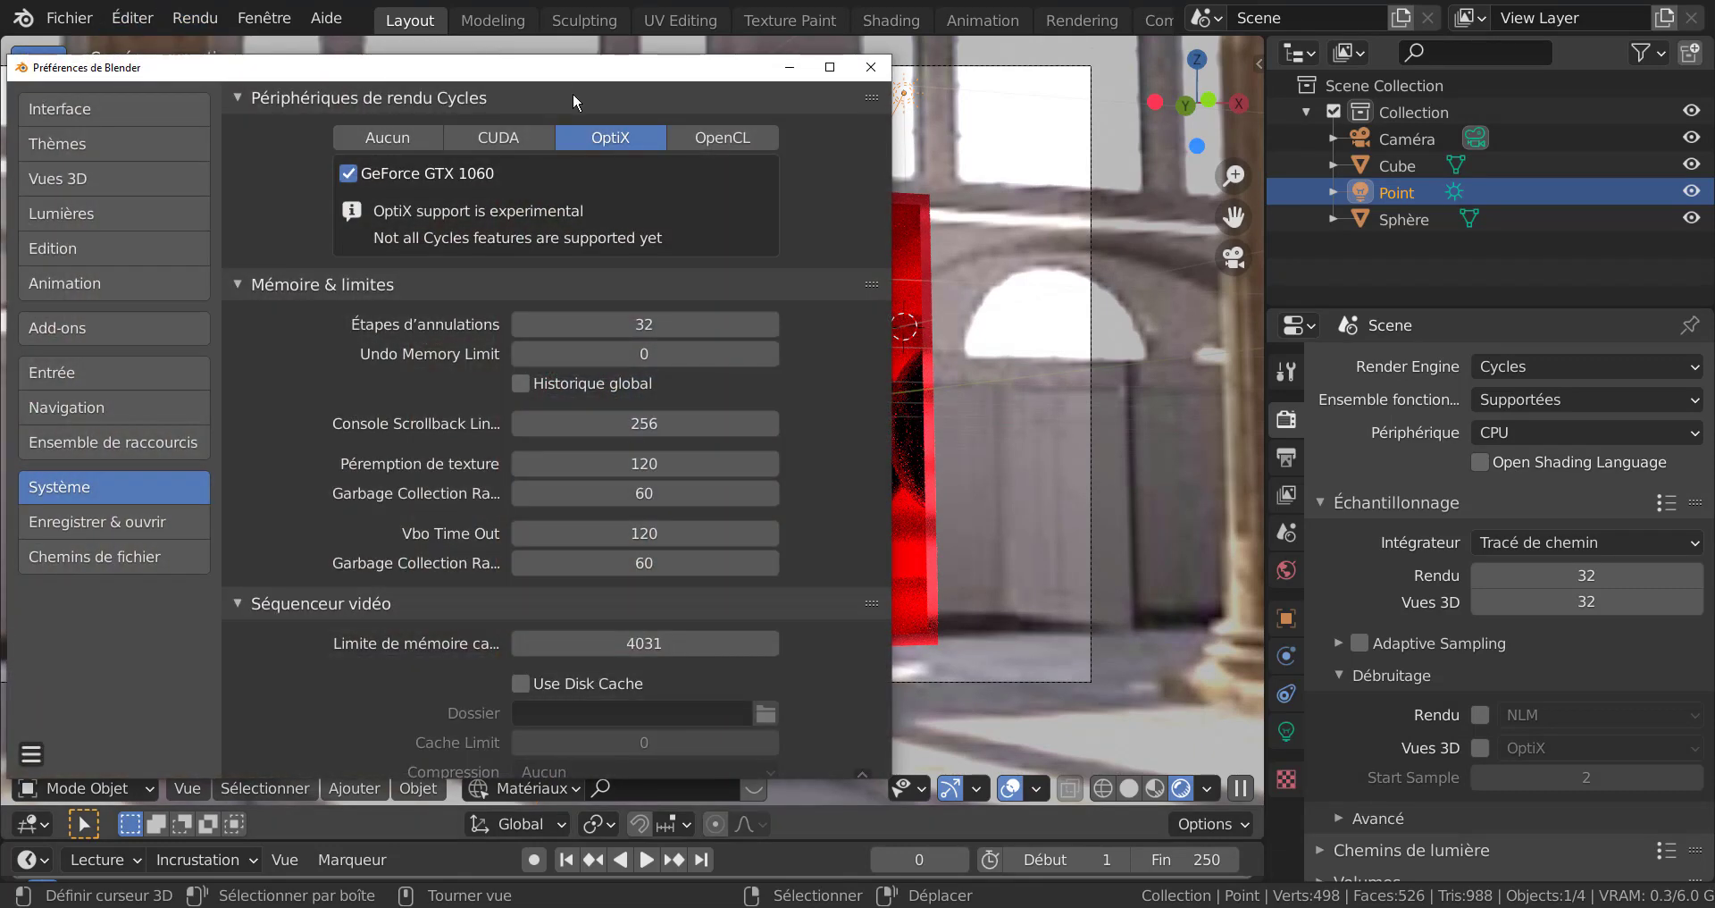
{"action": "left_click", "coordinate": [531, 134]}
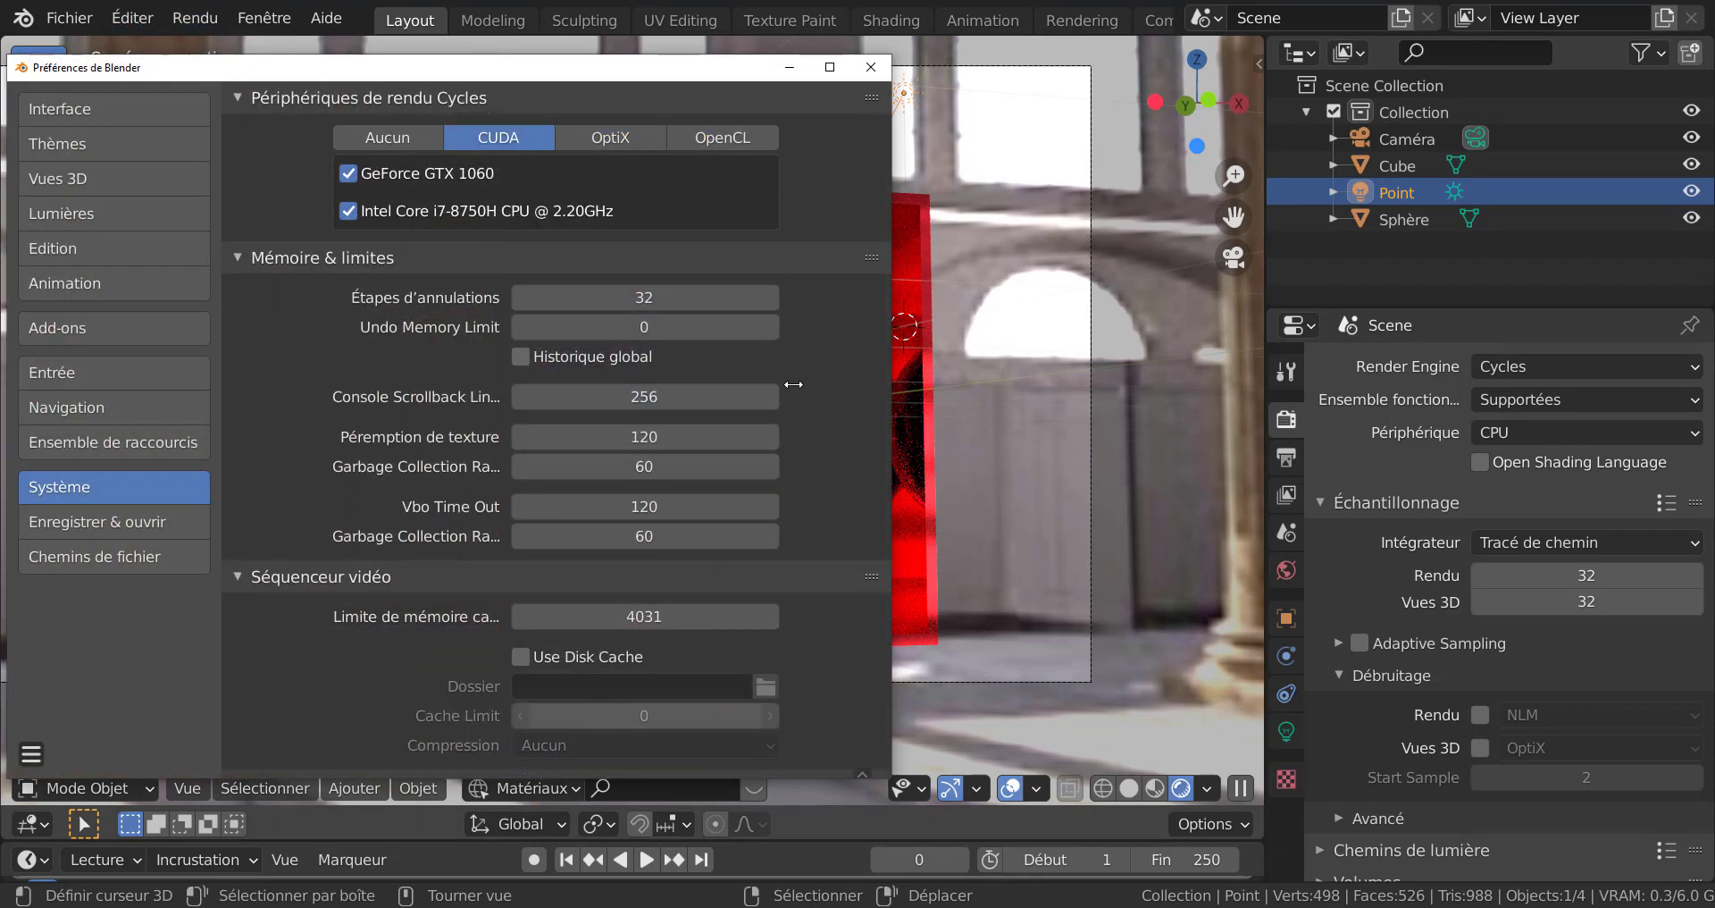
{"action": "left_click", "coordinate": [1093, 186]}
Examine the noise on the red cube and sphere in the CPU-rendered viewport from several angles and distances.
{"action": "middle_click_drag", "start_coordinate": [995, 502], "coordinate": [914, 528]}
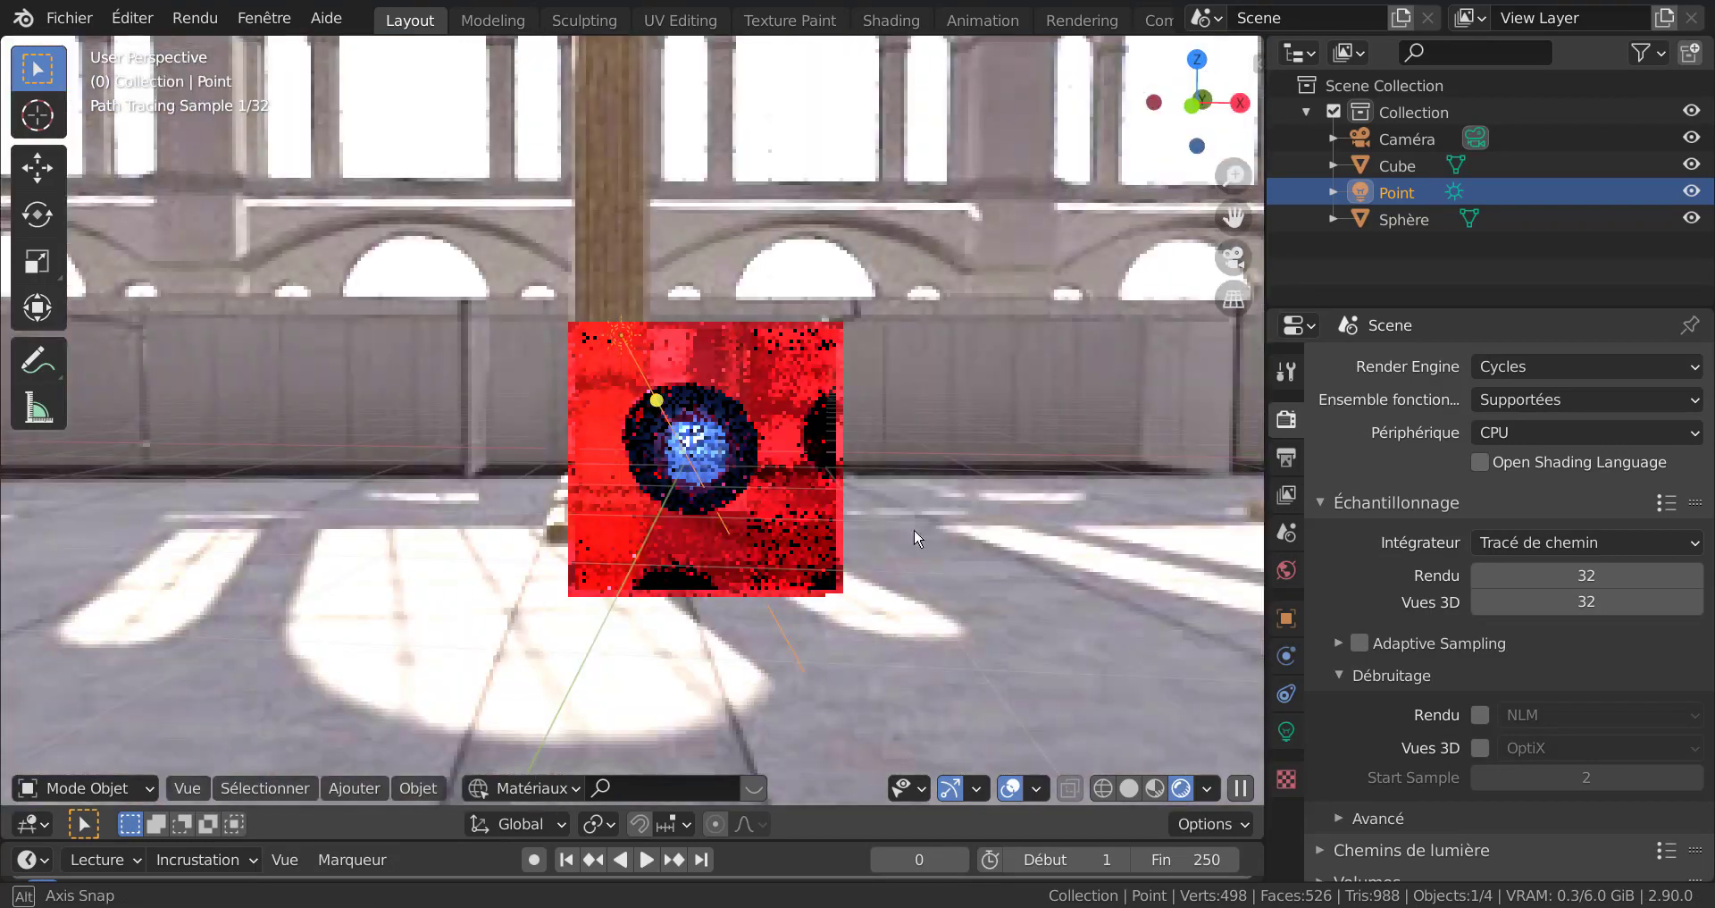
{"action": "scroll", "coordinate": [902, 589], "scroll_direction": "up", "scroll_amount": 3}
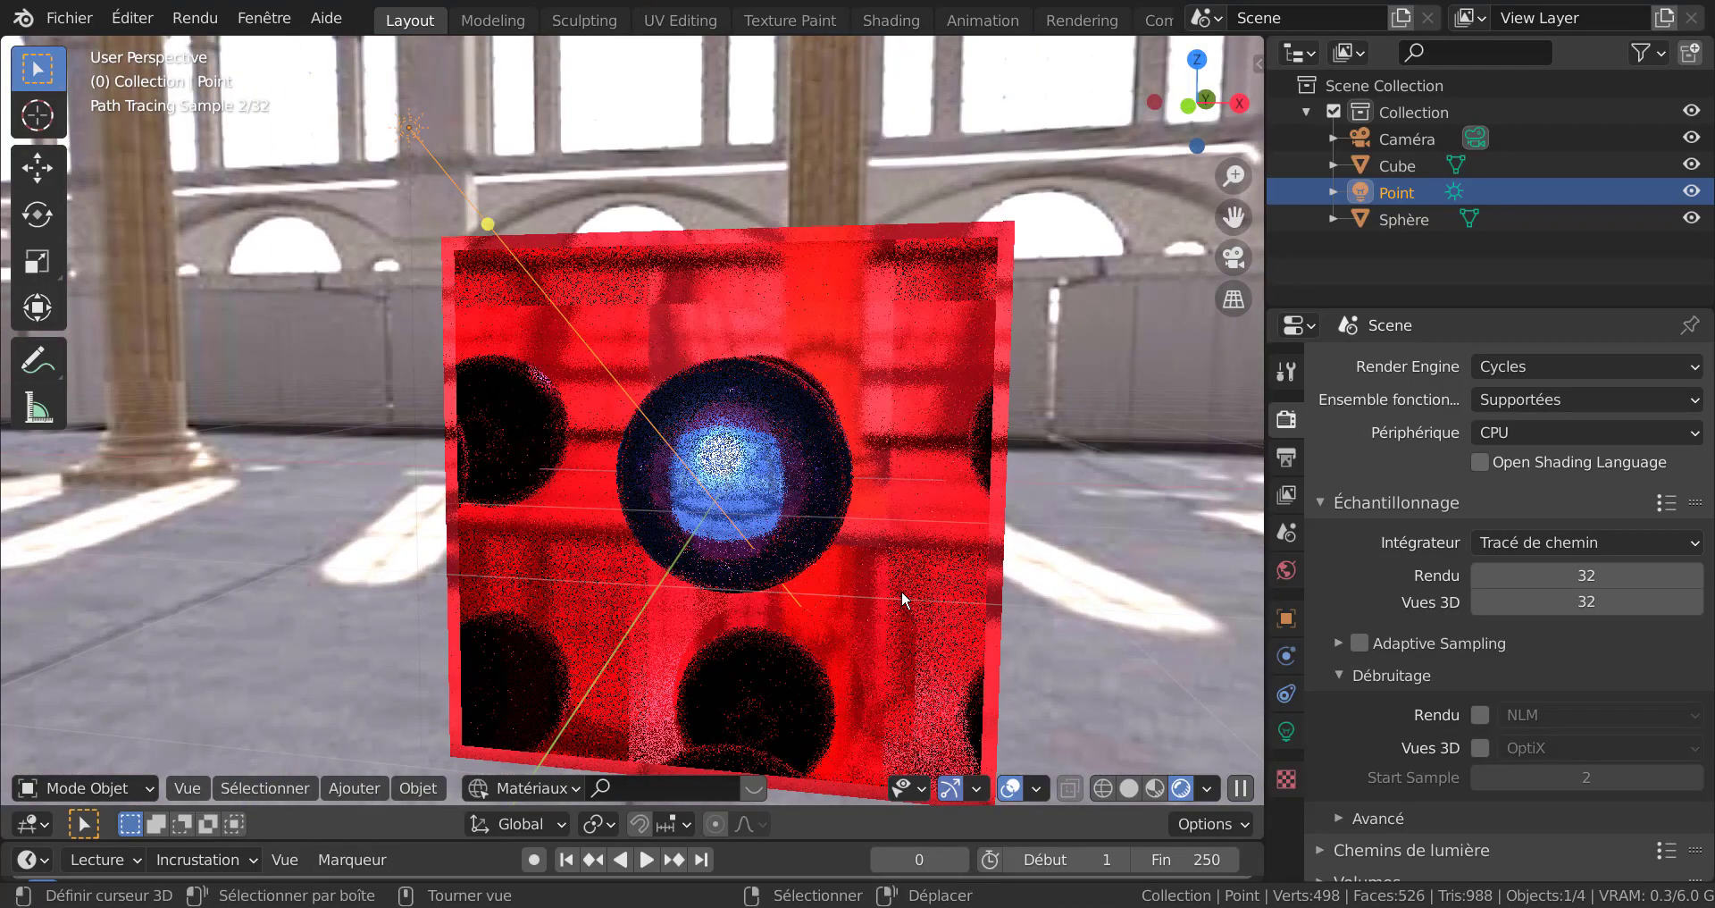
{"action": "mouse_move", "coordinate": [911, 580]}
{"action": "middle_mouse_down"}
{"action": "mouse_move", "coordinate": [901, 557]}
{"action": "mouse_move", "coordinate": [885, 582]}
{"action": "middle_mouse_up"}
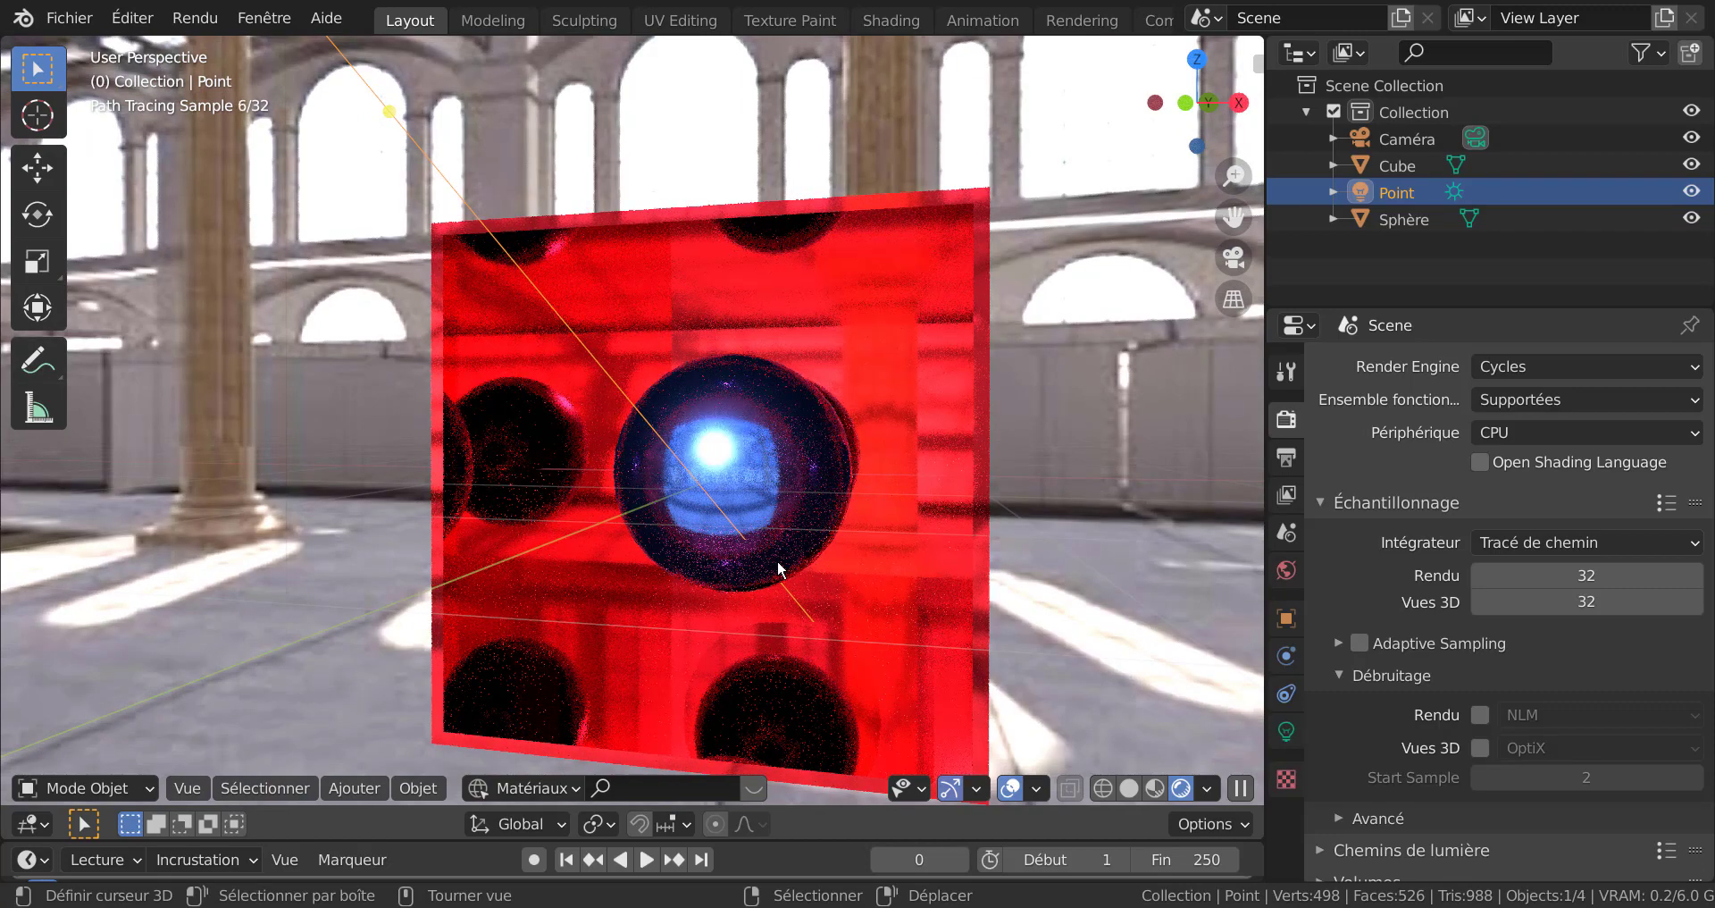
{"action": "scroll", "coordinate": [778, 567], "scroll_direction": "up", "scroll_amount": 4}
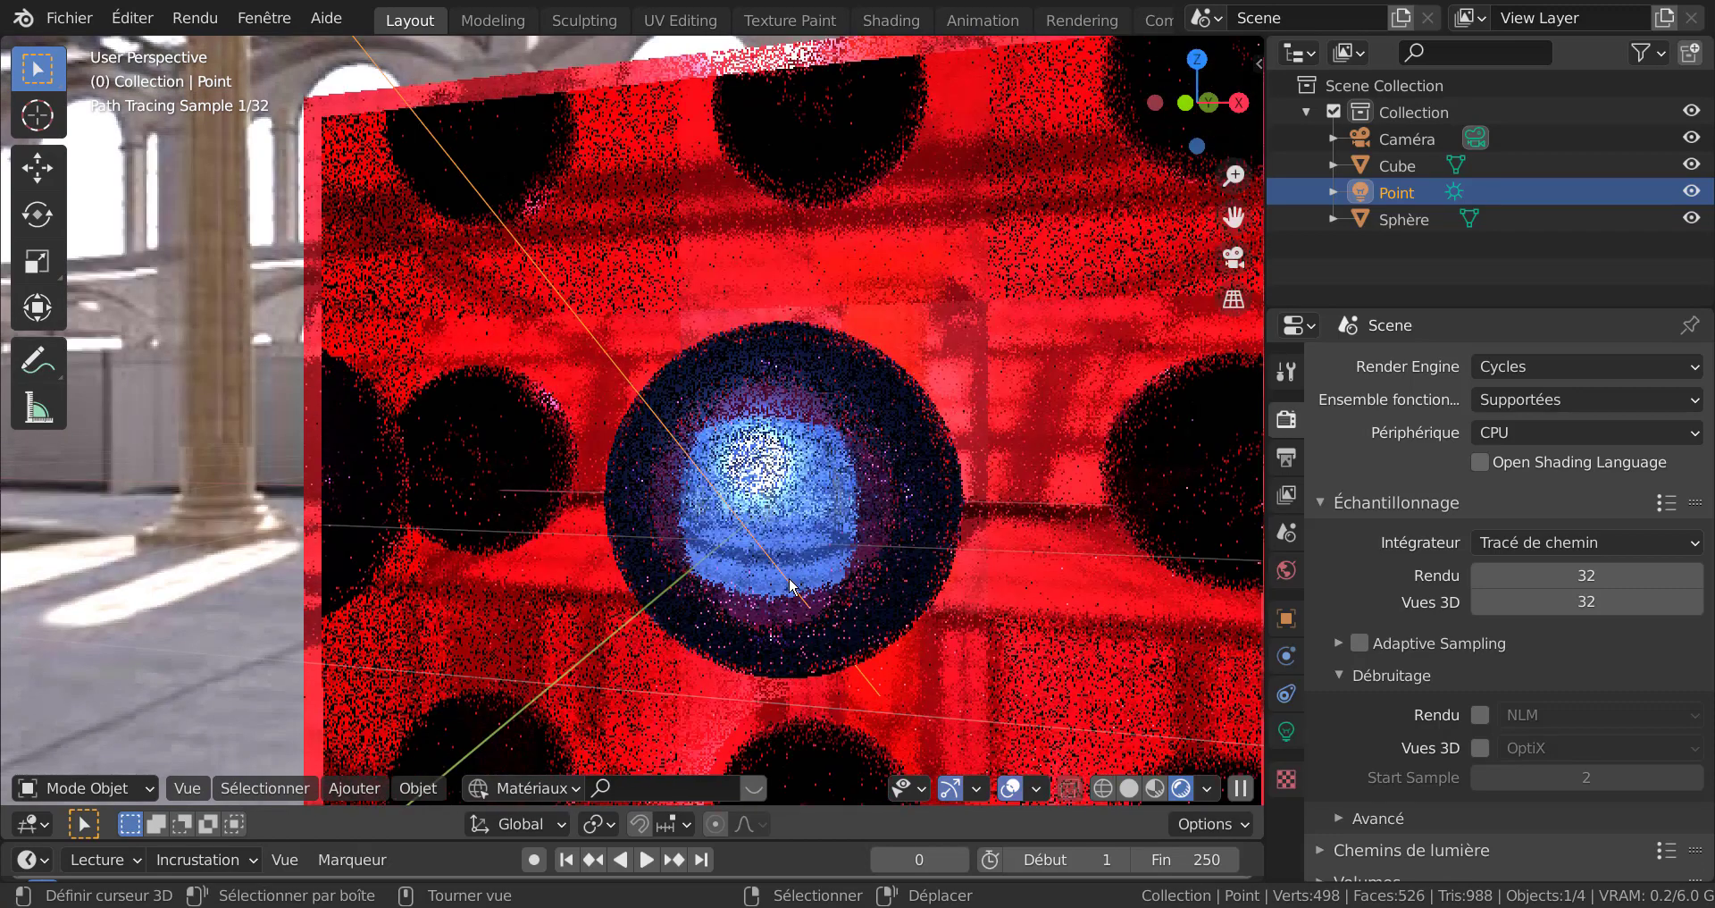
{"action": "middle_click_drag", "start_coordinate": [719, 585], "coordinate": [802, 569]}
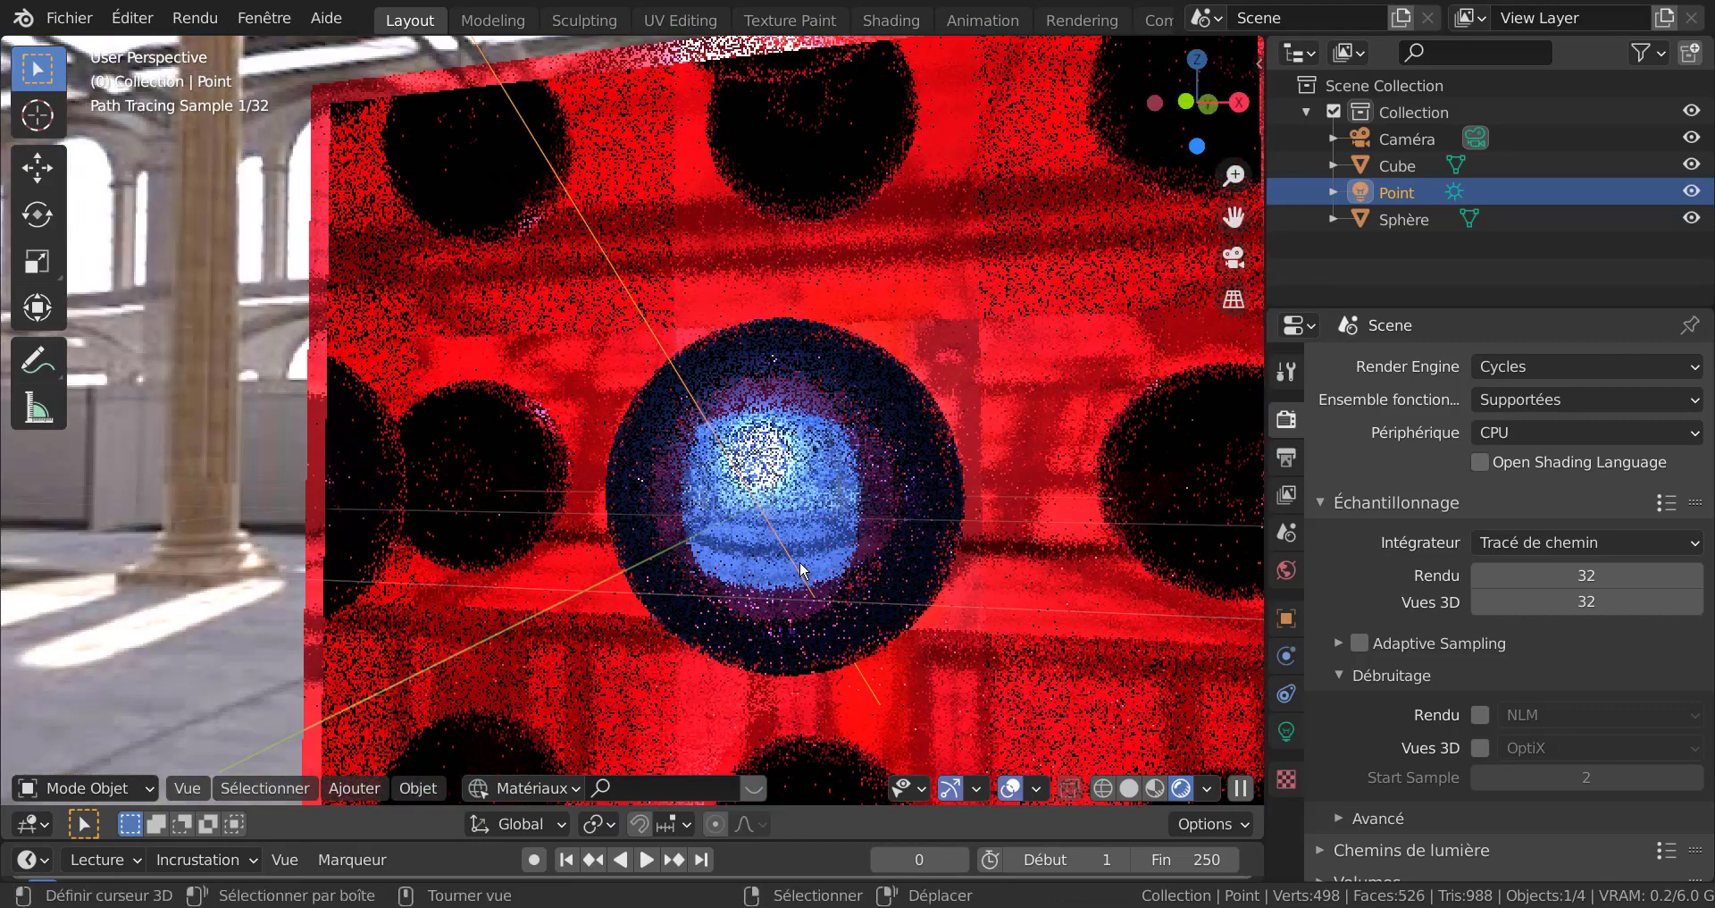
{"action": "scroll", "coordinate": [801, 569], "scroll_direction": "down", "scroll_amount": 5}
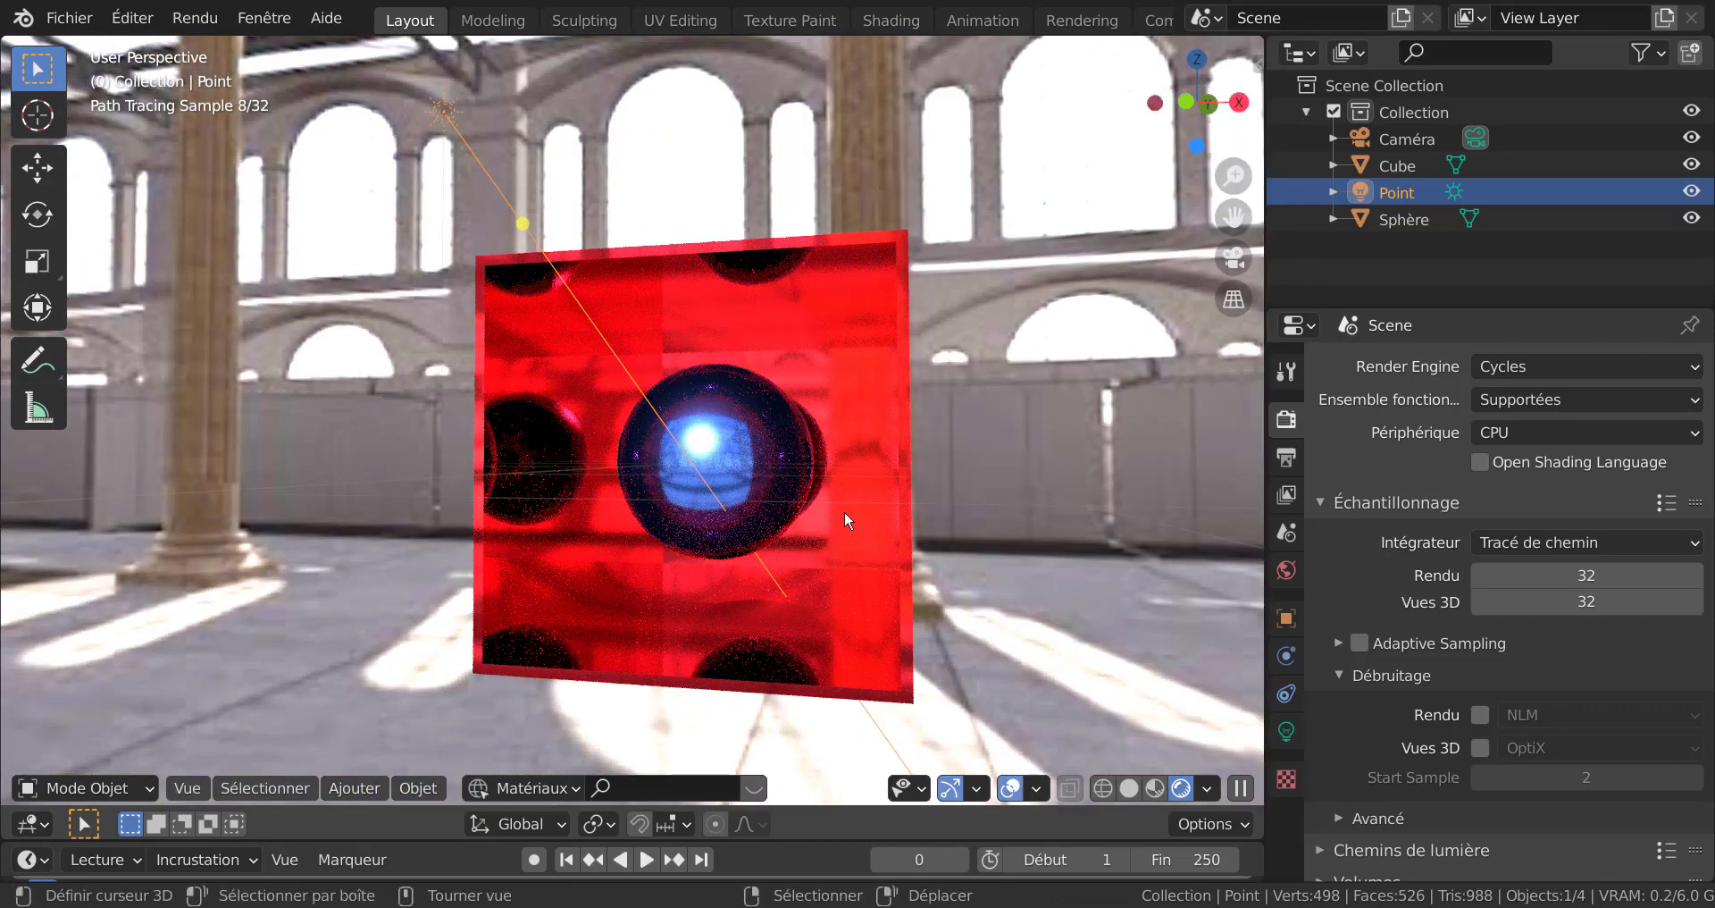
{"action": "middle_click_drag", "start_coordinate": [844, 501], "coordinate": [758, 518]}
{"action": "scroll", "coordinate": [774, 534], "scroll_direction": "up", "scroll_amount": 3}
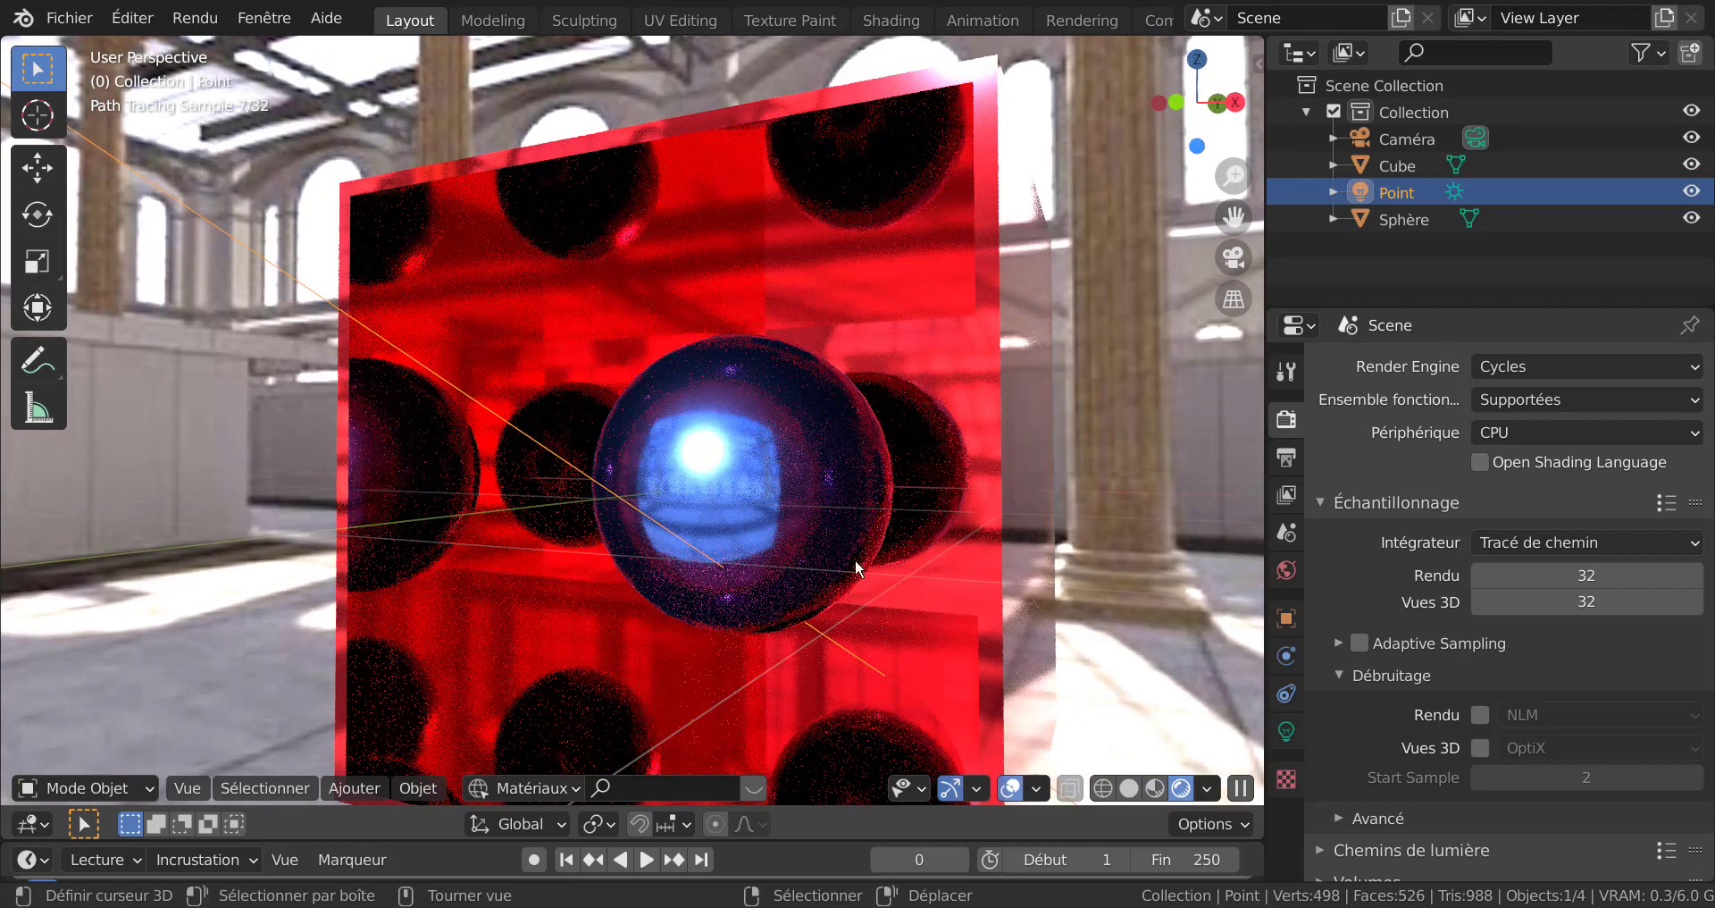
Set the Cycles render devices to OptiX in the system preferences and the scene's render device to GPU compute.
{"action": "left_click", "coordinate": [145, 19]}
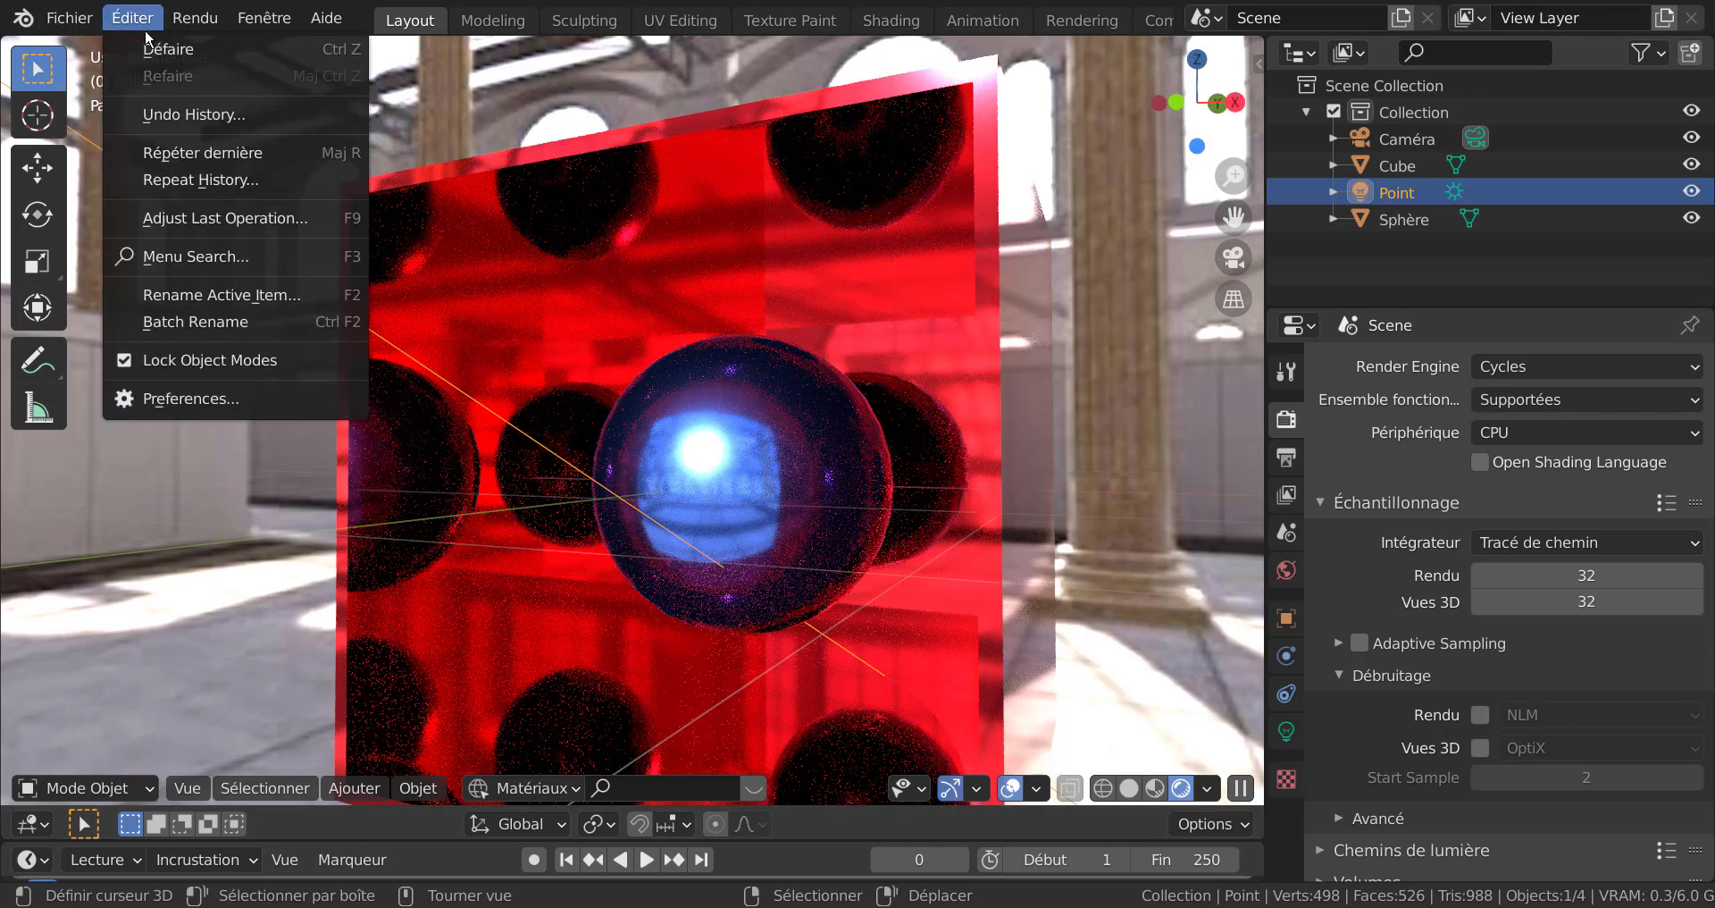
{"action": "left_click", "coordinate": [210, 399]}
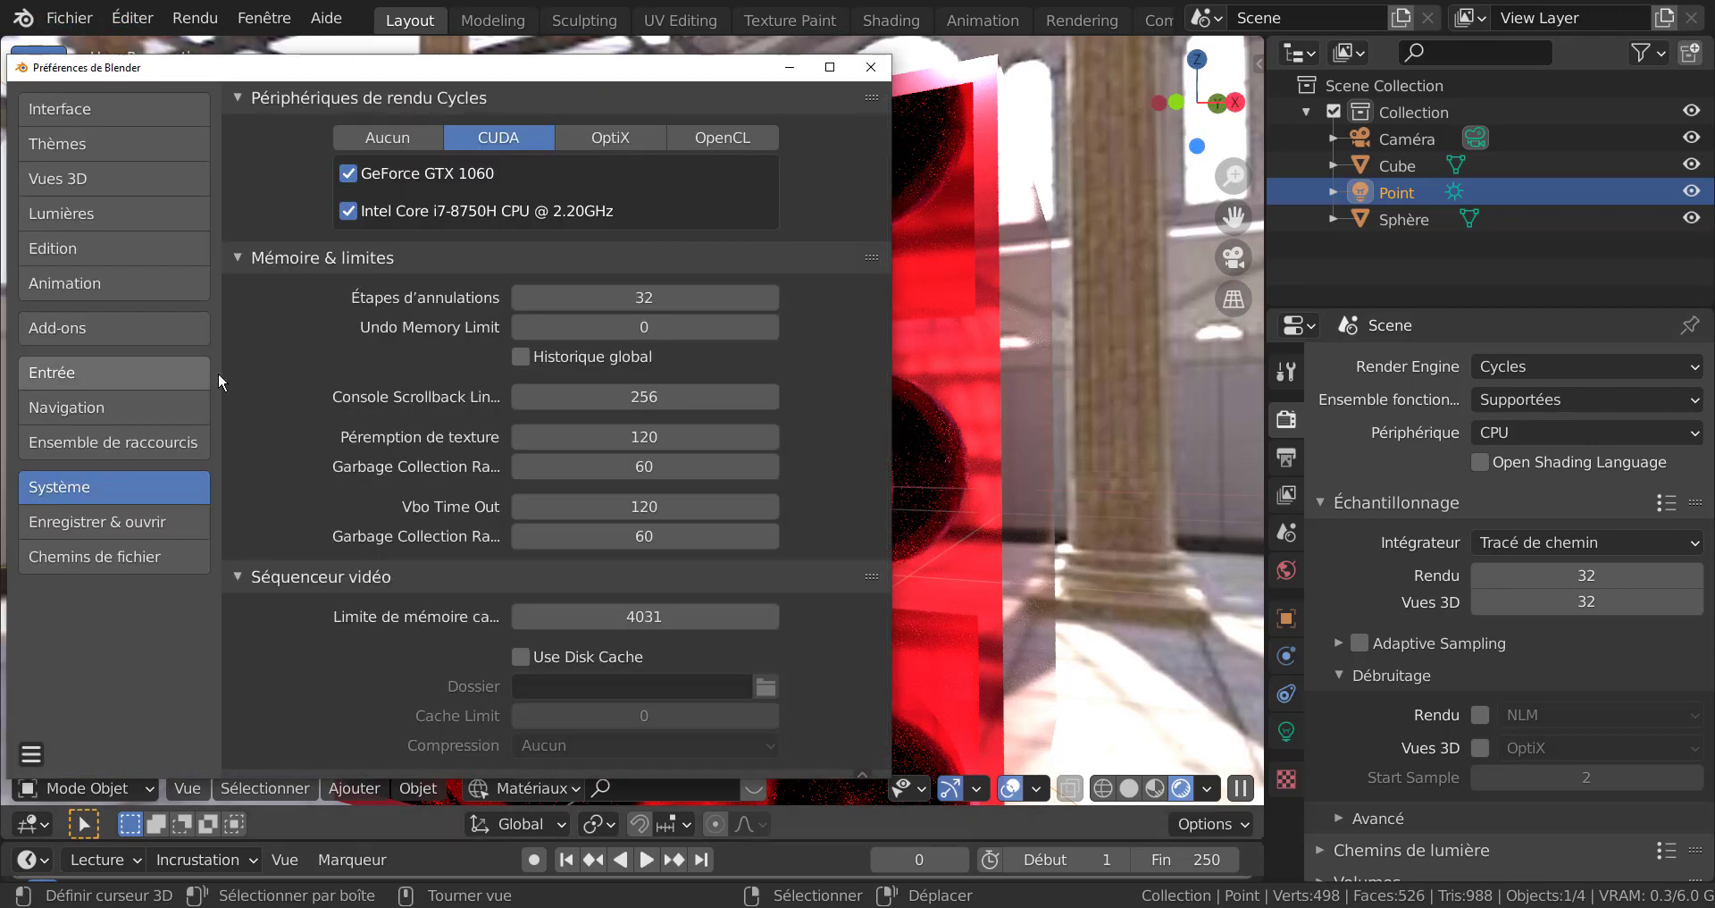
{"action": "left_click", "coordinate": [630, 142]}
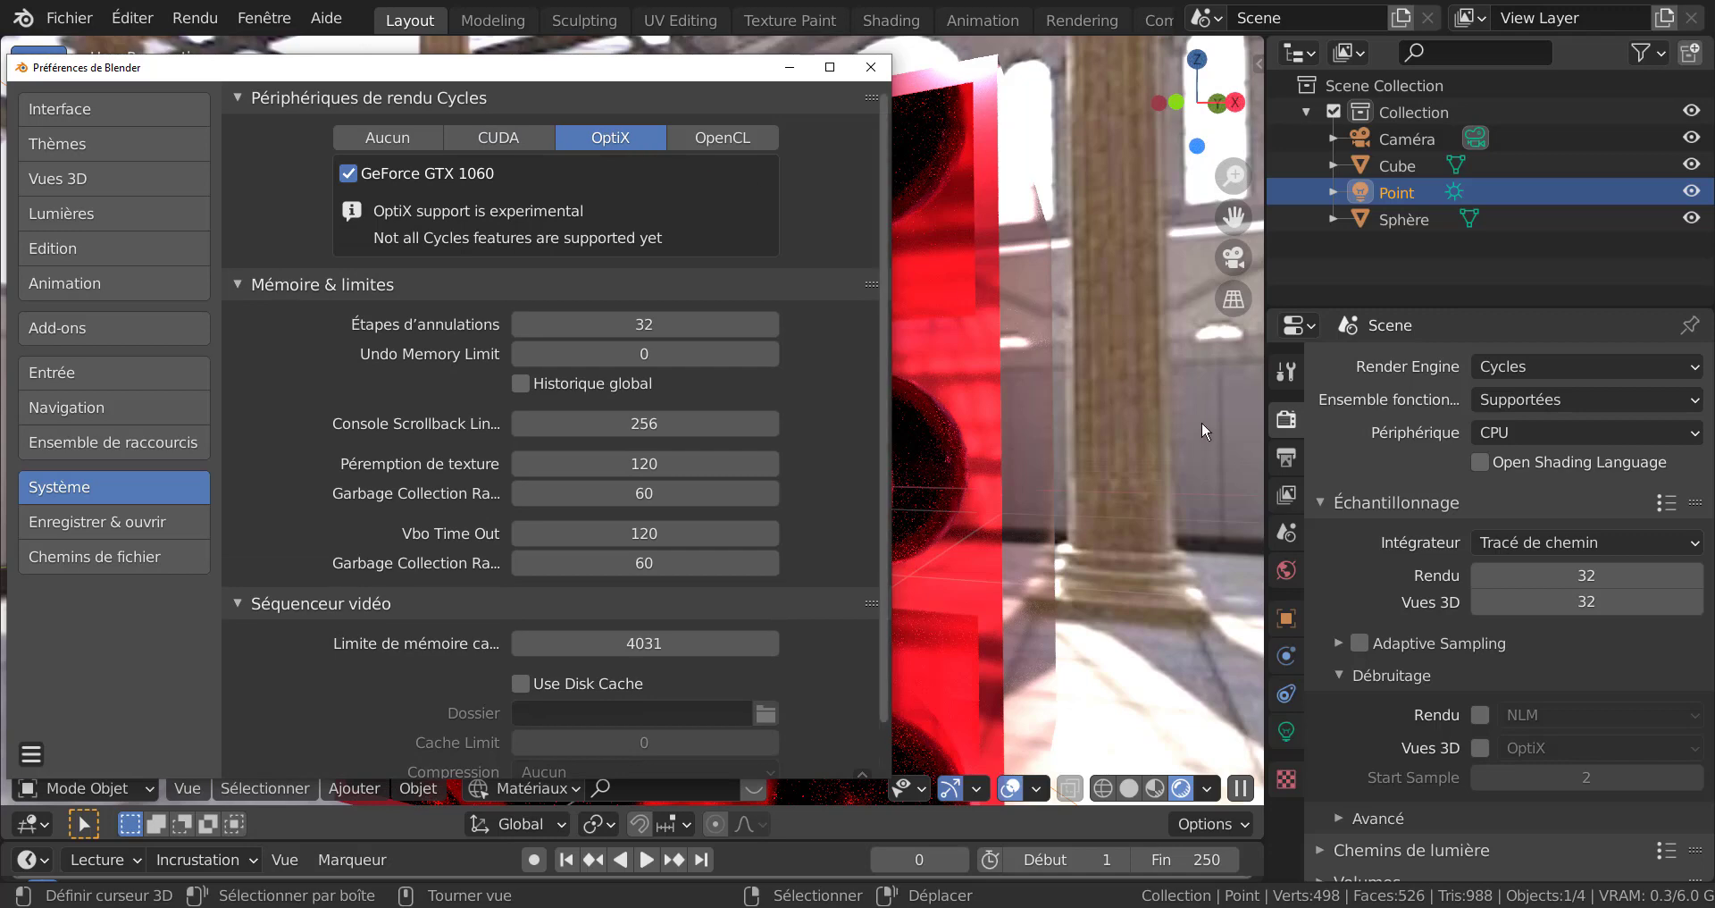
{"action": "left_click", "coordinate": [1563, 416]}
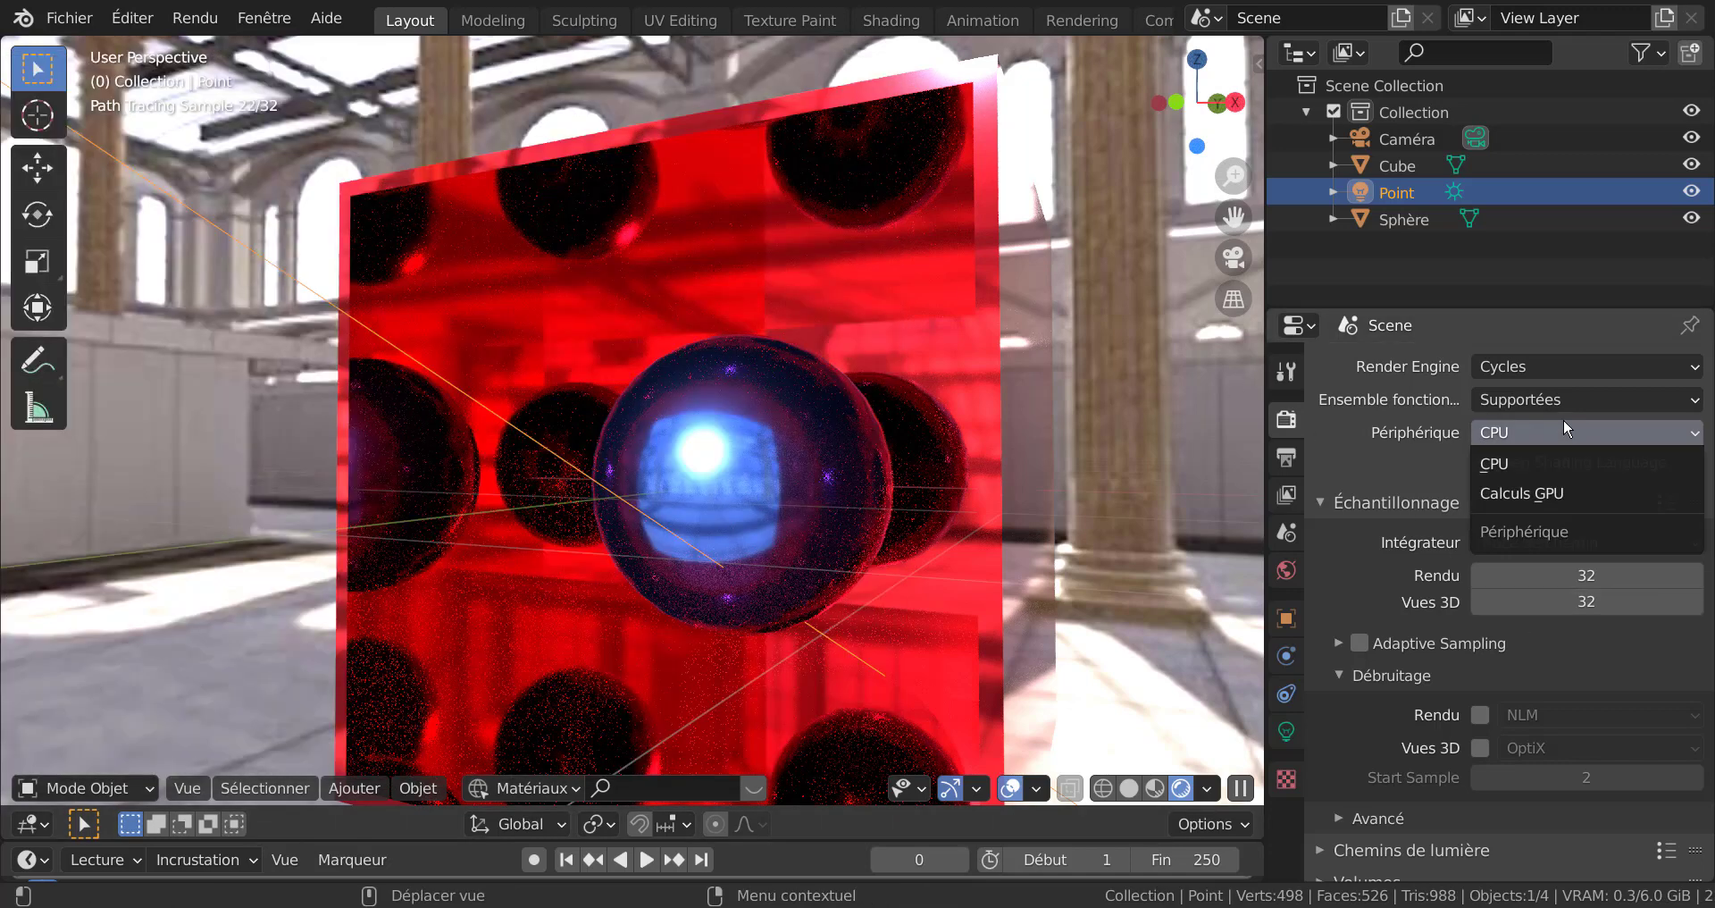
{"action": "left_click", "coordinate": [1549, 493]}
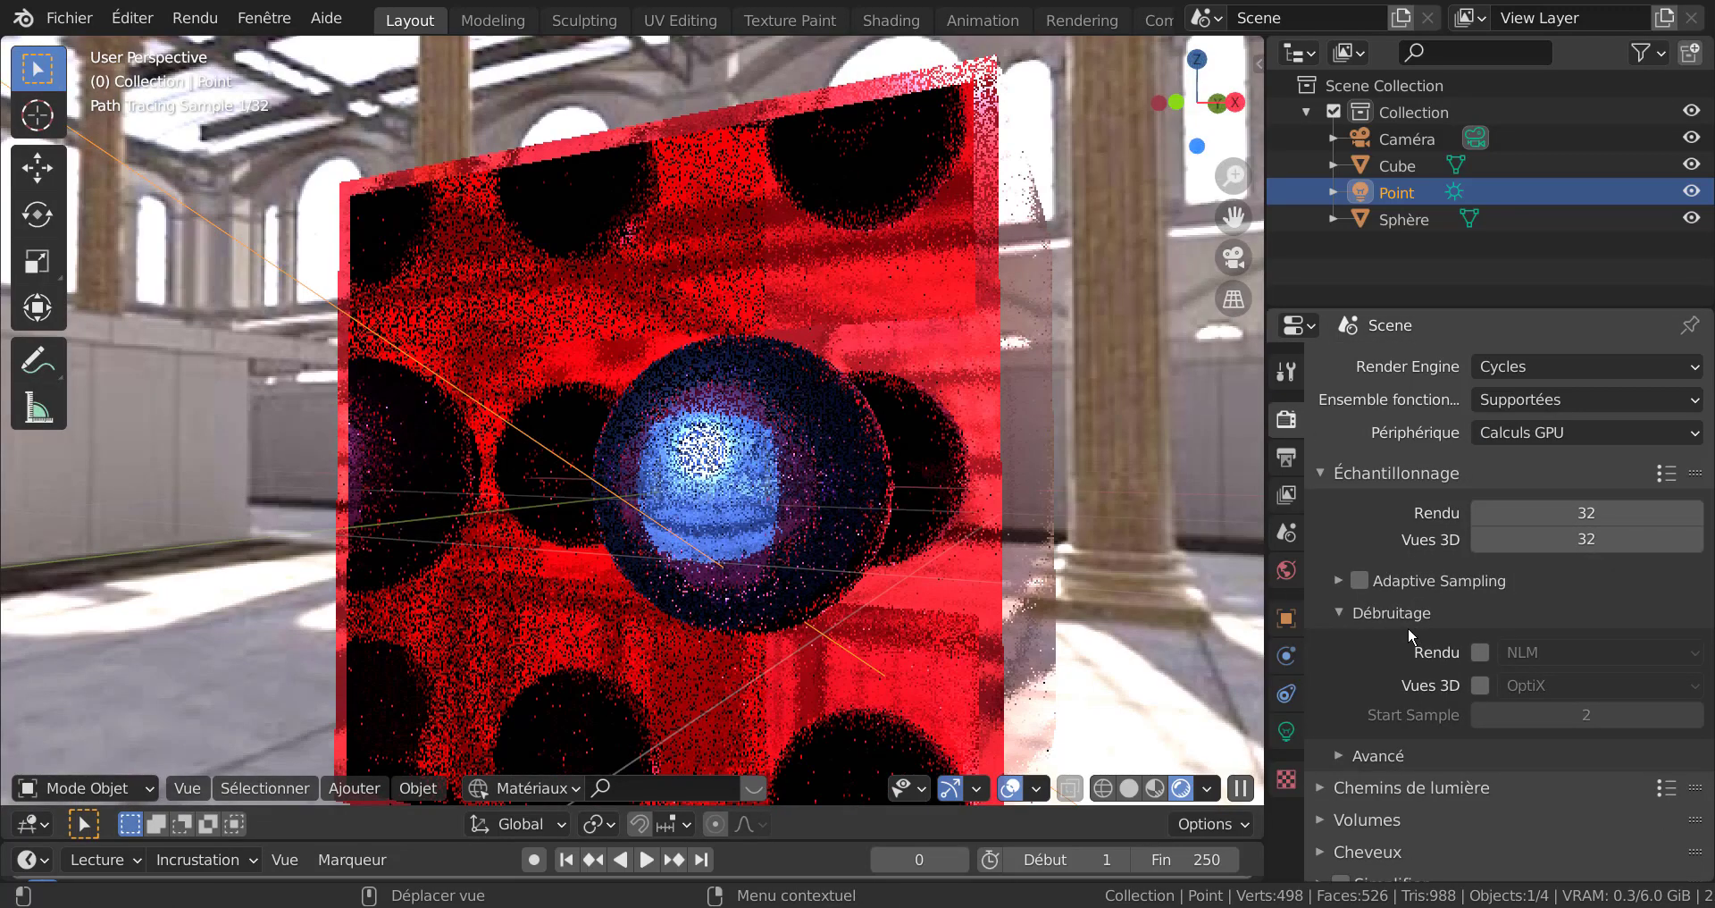
Enable denoising for the final render and the 3D viewport, choosing OptiX as the viewport denoiser.
{"action": "scroll", "coordinate": [1408, 625], "scroll_direction": "down", "scroll_amount": 4}
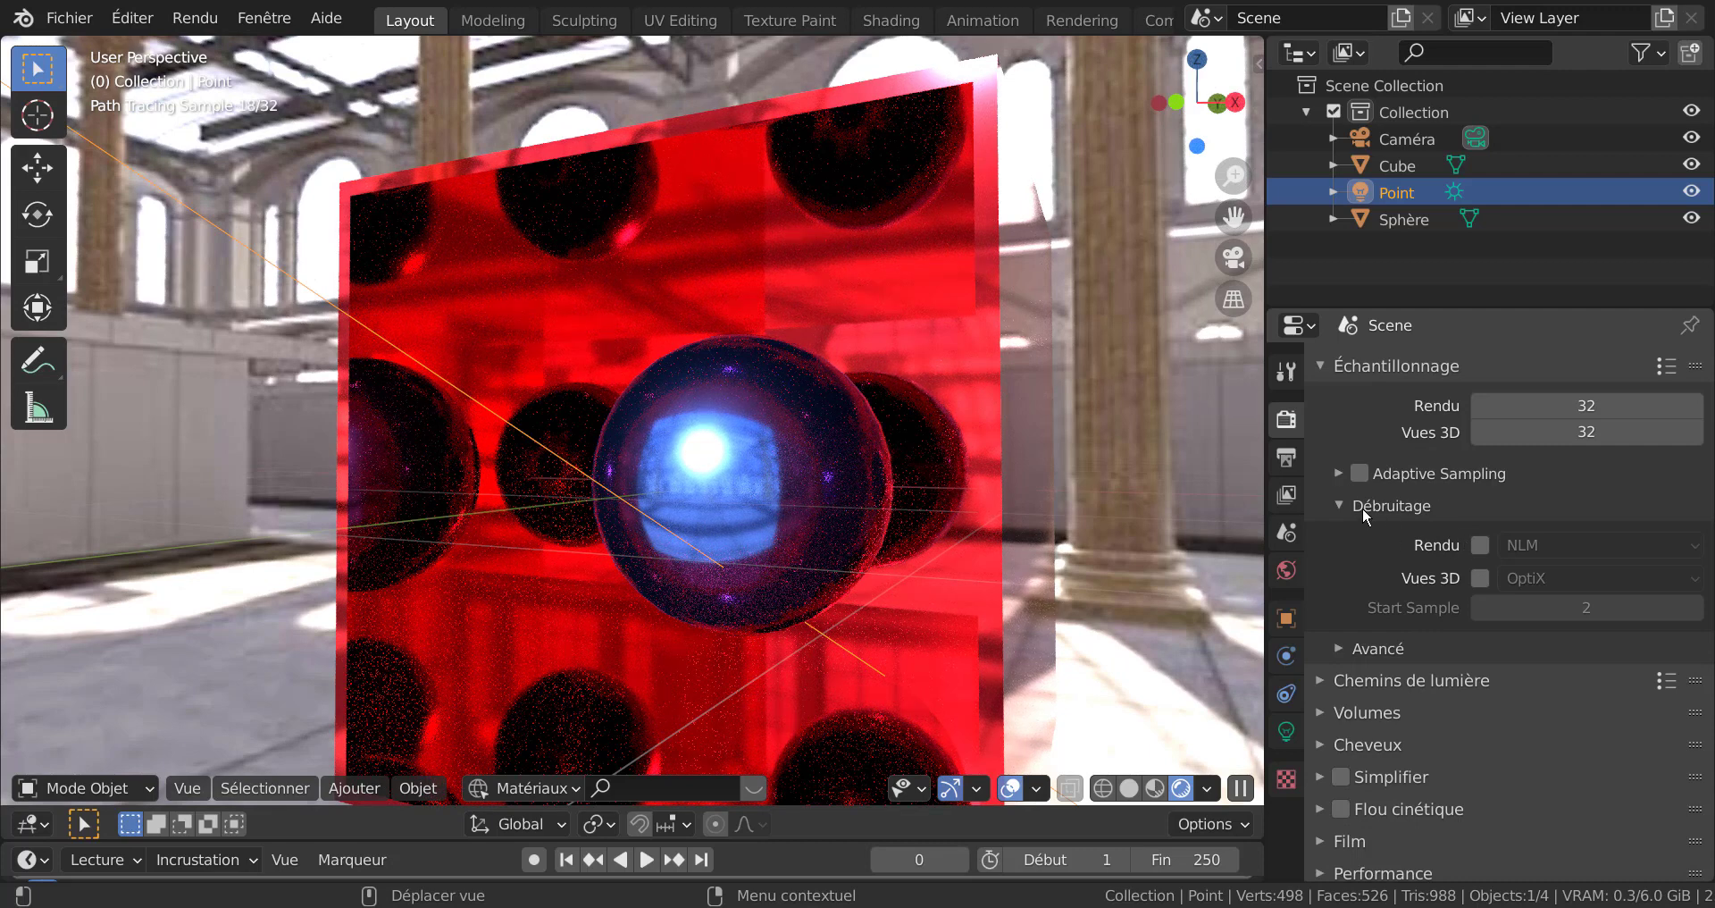
{"action": "left_click", "coordinate": [1340, 505]}
{"action": "left_click", "coordinate": [1340, 504]}
{"action": "left_click", "coordinate": [1480, 543]}
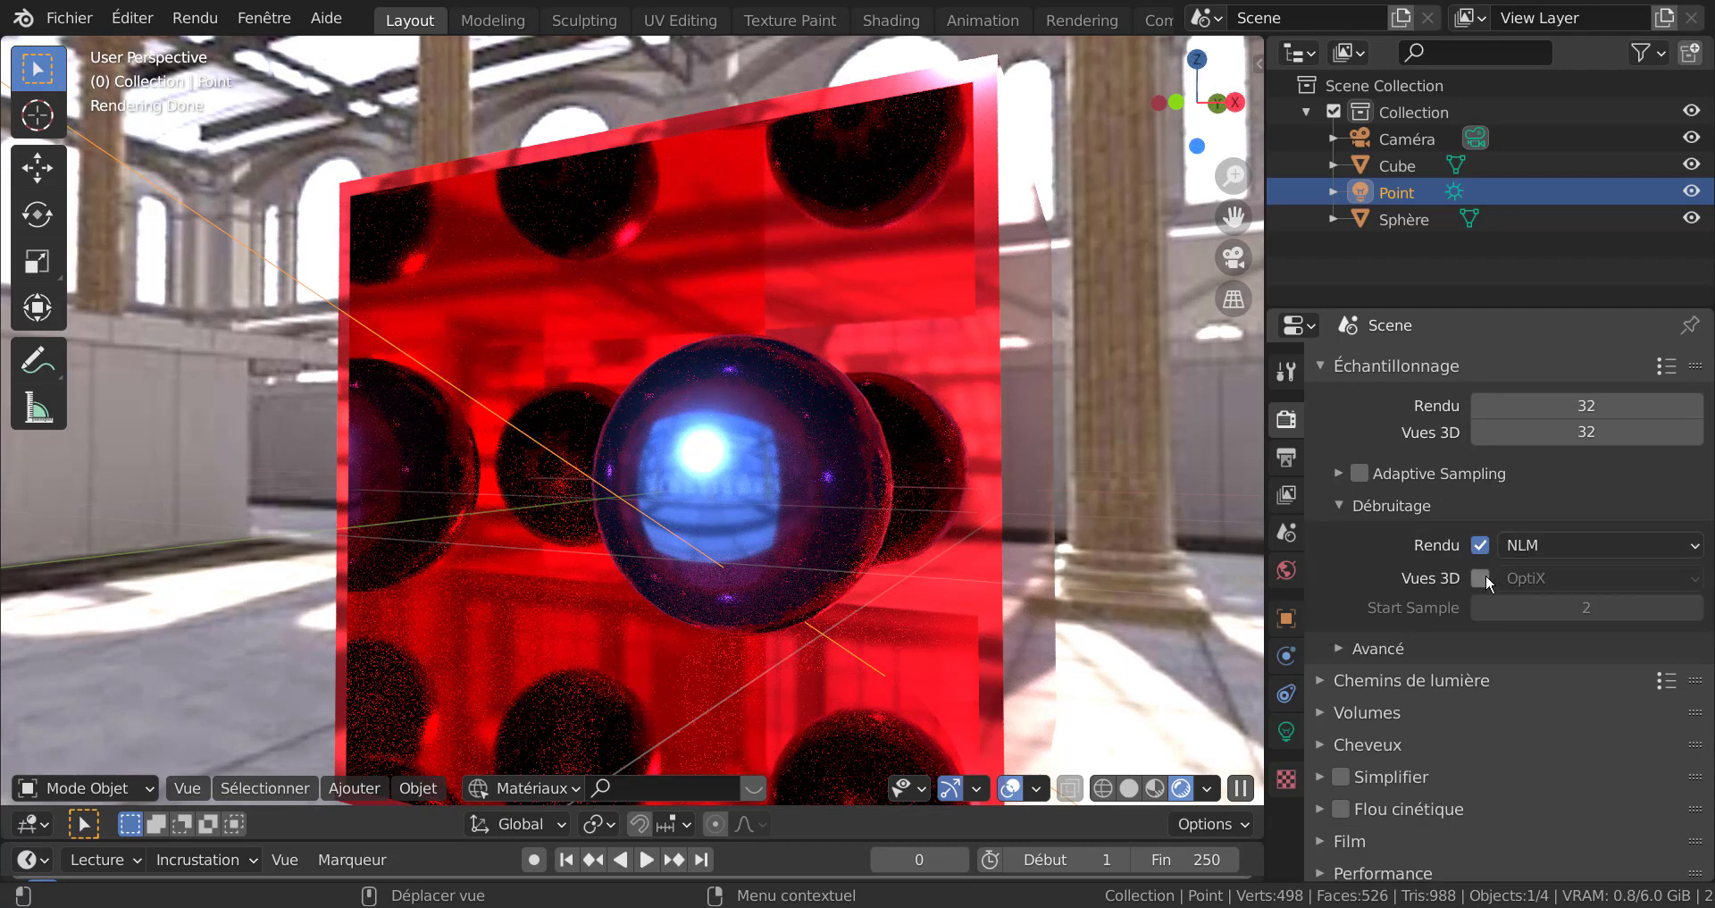
{"action": "left_click", "coordinate": [1480, 578]}
{"action": "left_click", "coordinate": [1548, 578]}
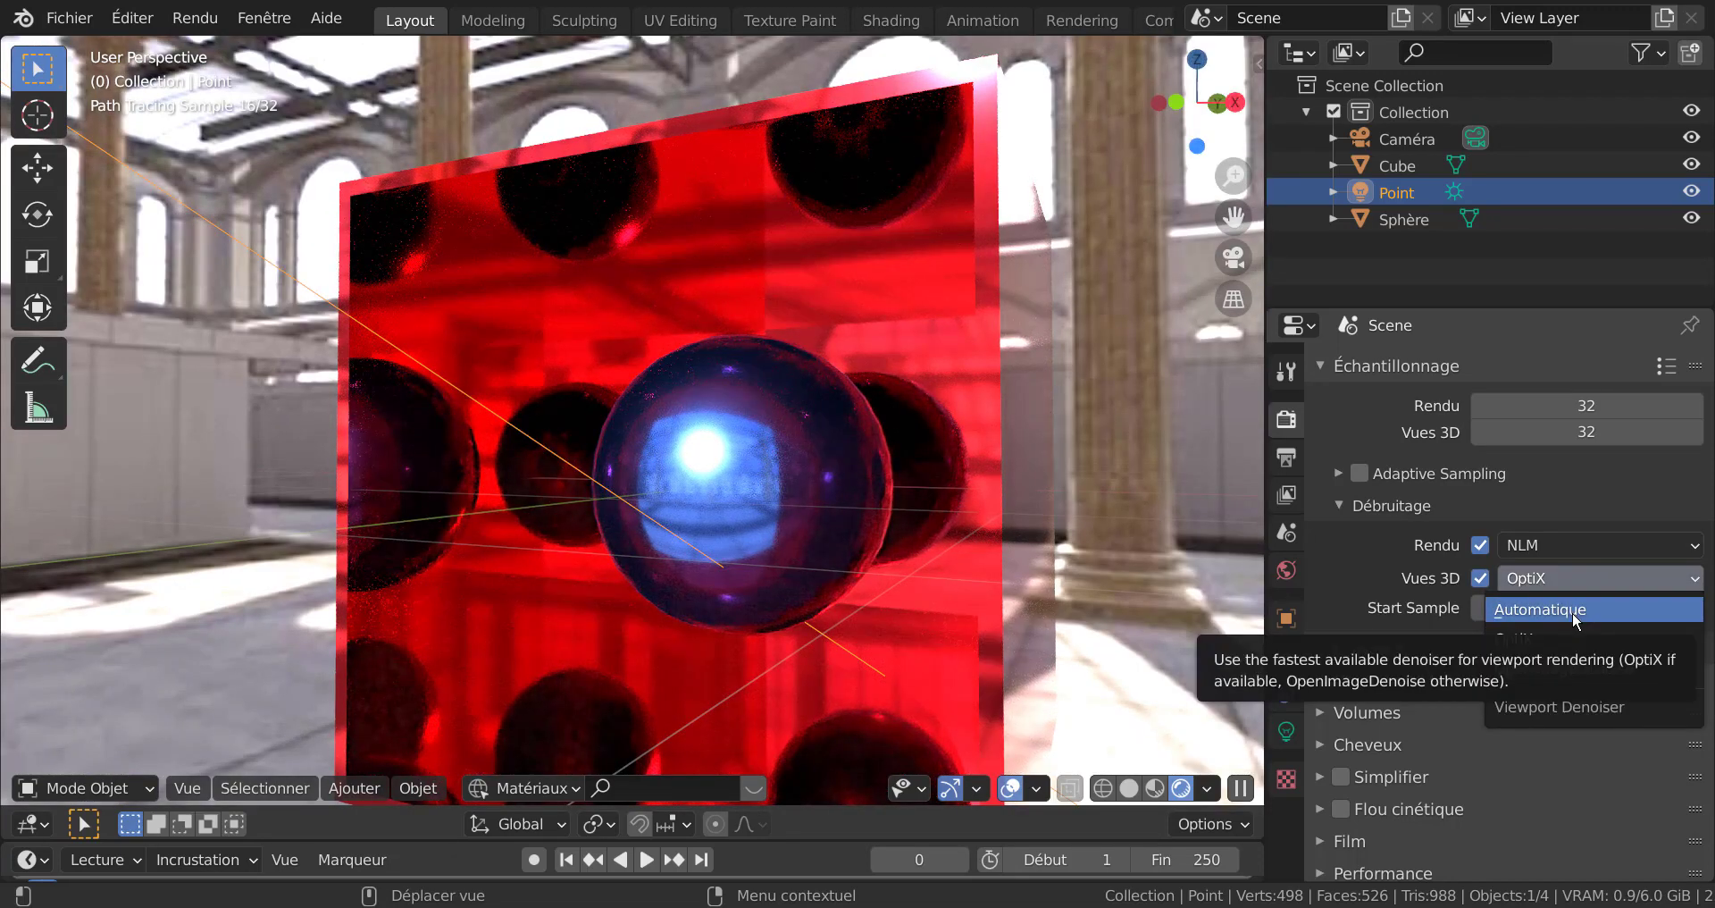
{"action": "left_click", "coordinate": [1514, 638]}
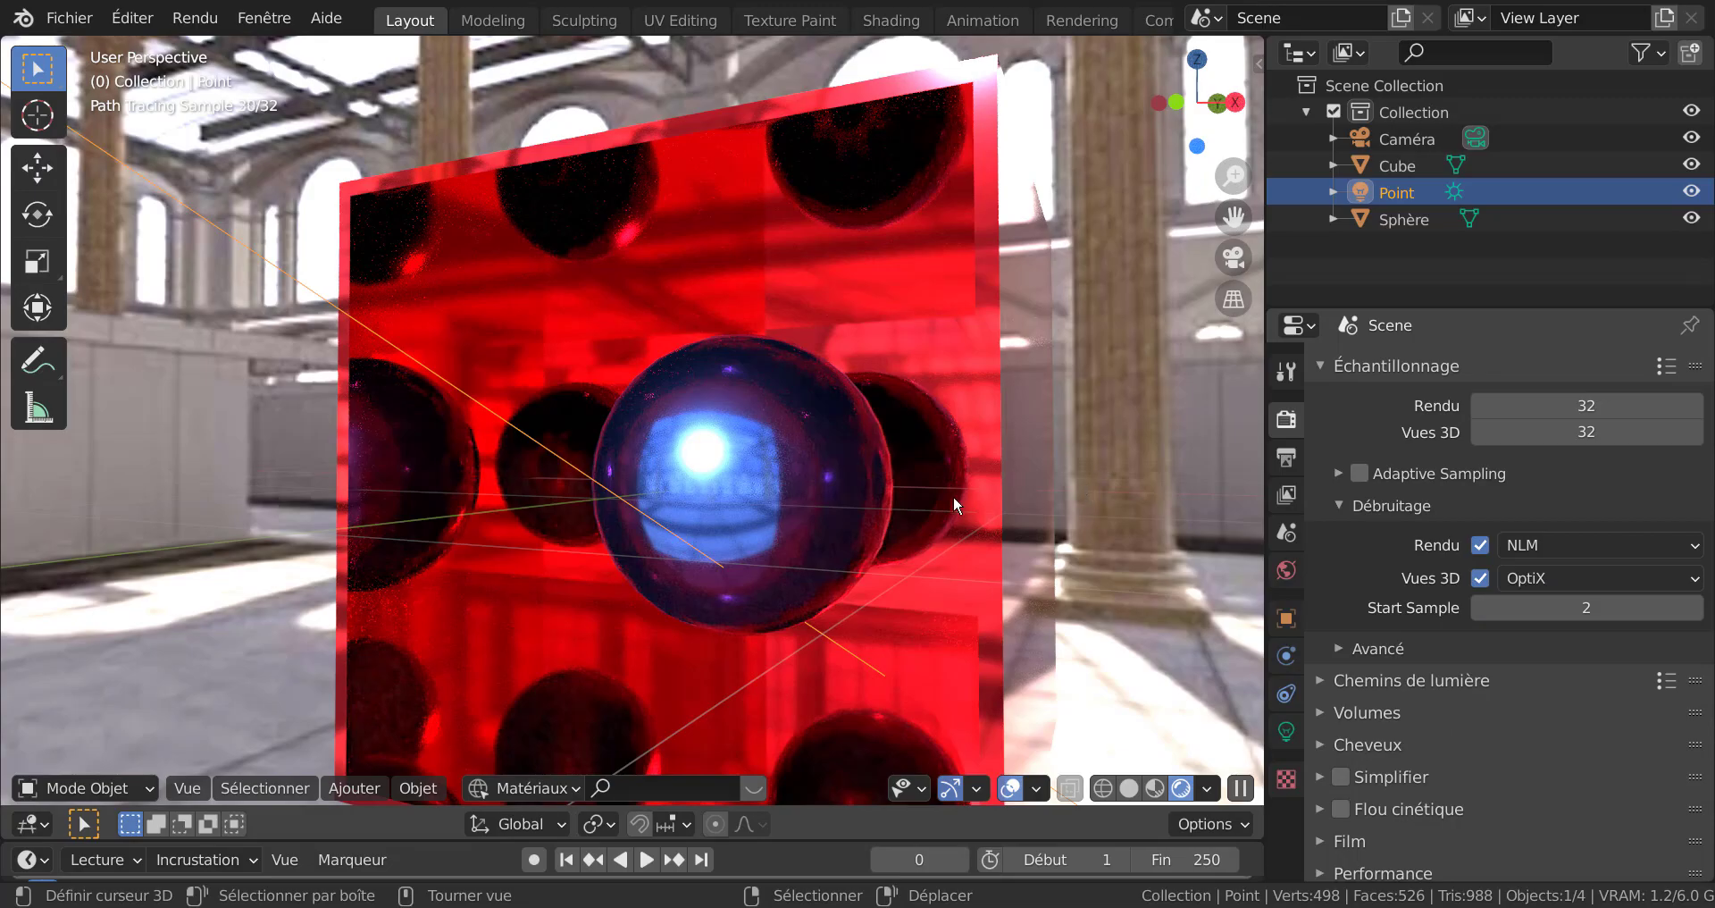
Examine how the viewport denoising cleans up the cube and sphere from several angles and up close.
{"action": "middle_click_drag", "start_coordinate": [952, 495], "coordinate": [995, 534]}
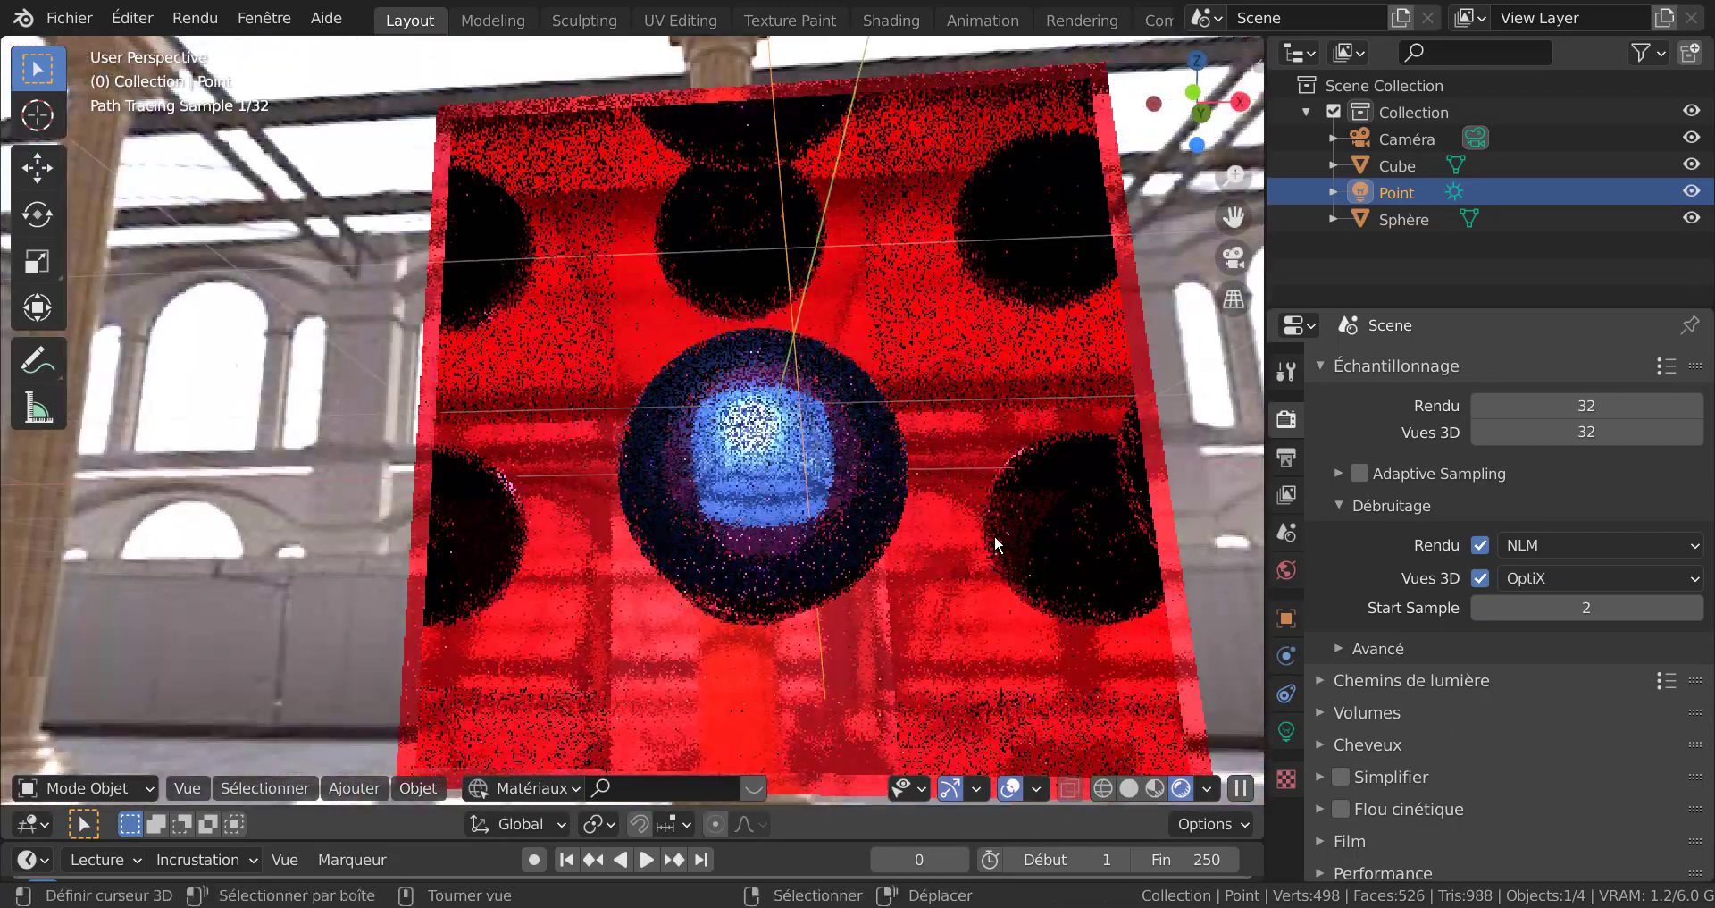
{"action": "middle_click_drag", "start_coordinate": [860, 539], "coordinate": [910, 598]}
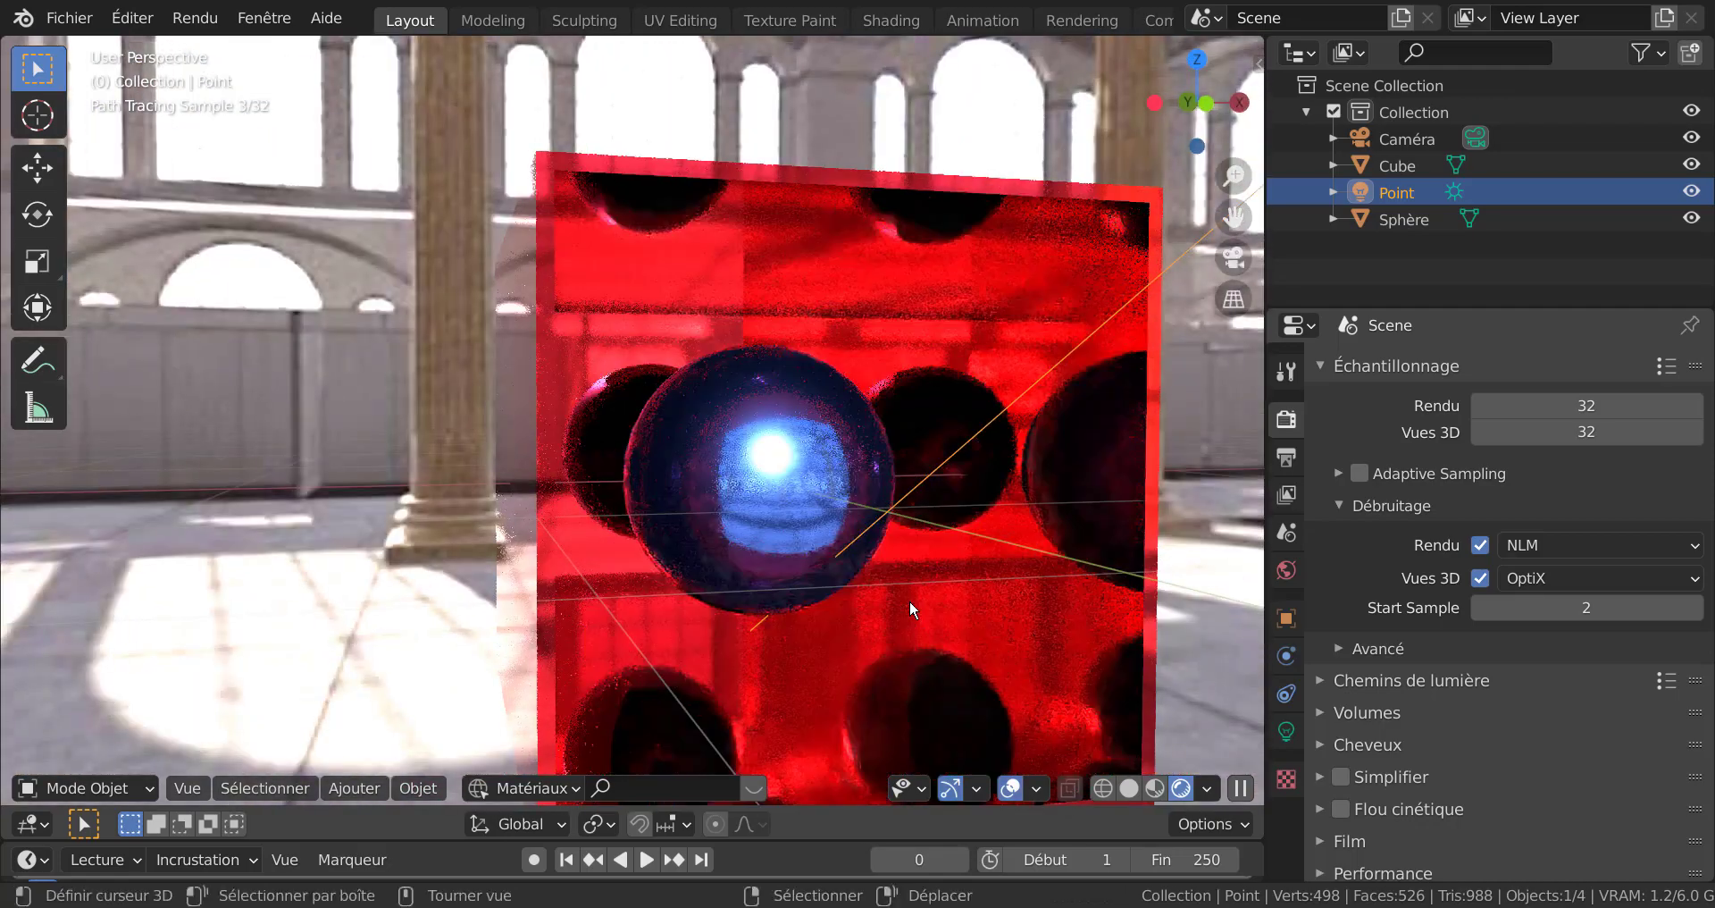
{"action": "scroll", "coordinate": [909, 599], "scroll_direction": "up", "scroll_amount": 4}
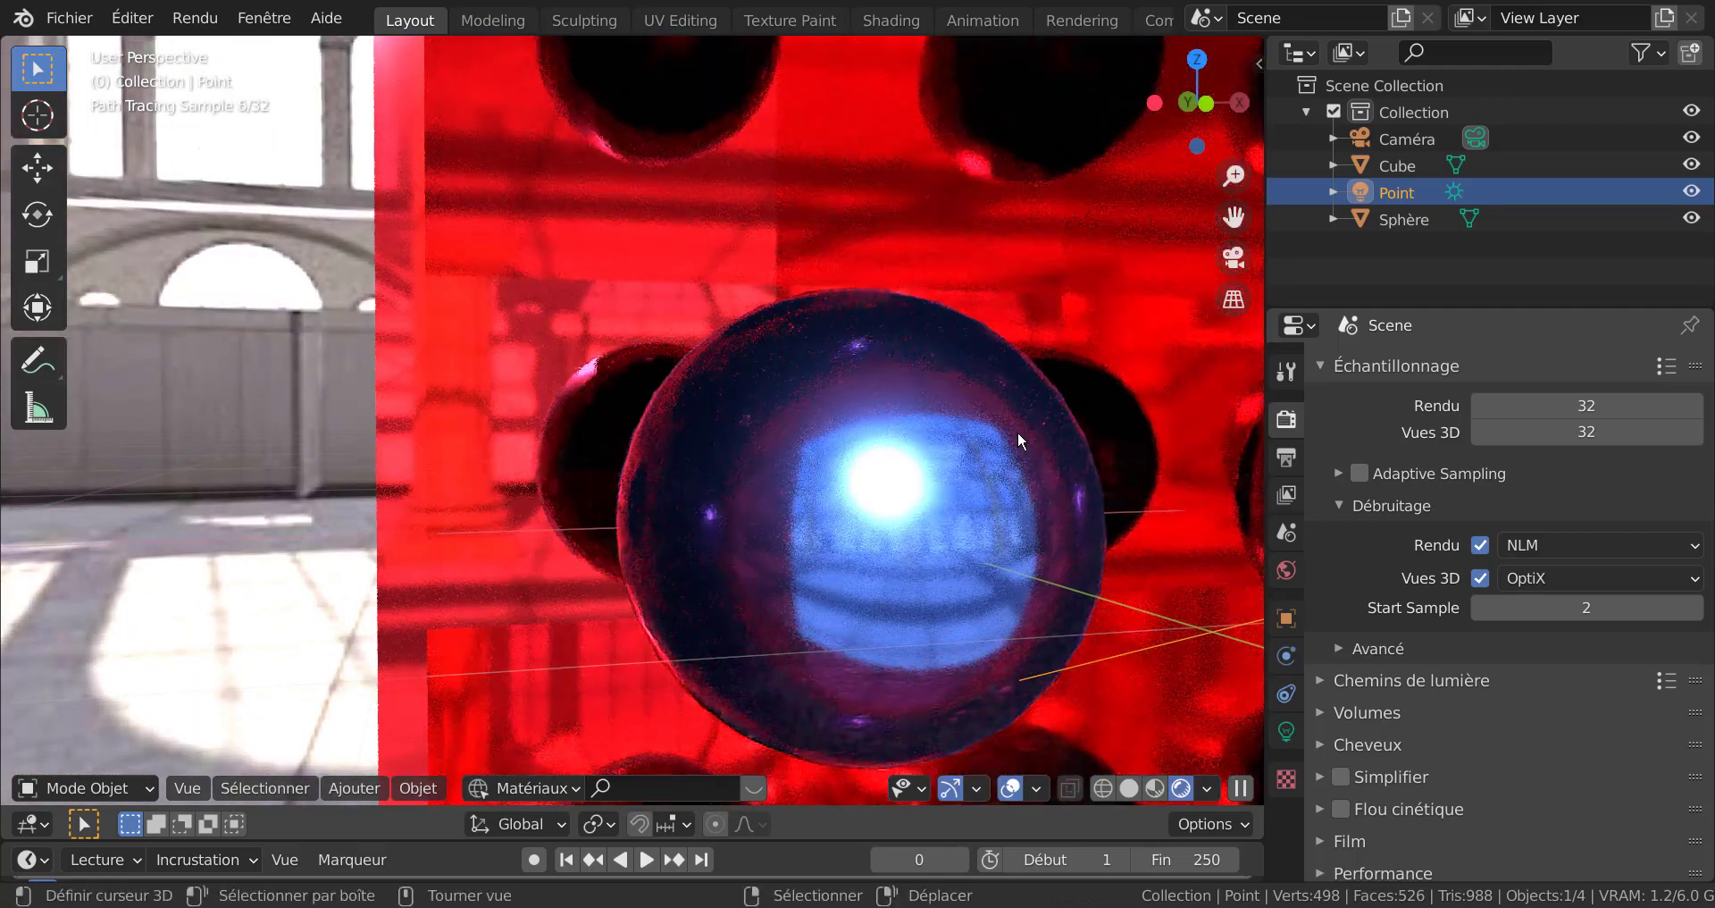
{"action": "scroll", "coordinate": [1047, 436], "scroll_direction": "down", "scroll_amount": 4}
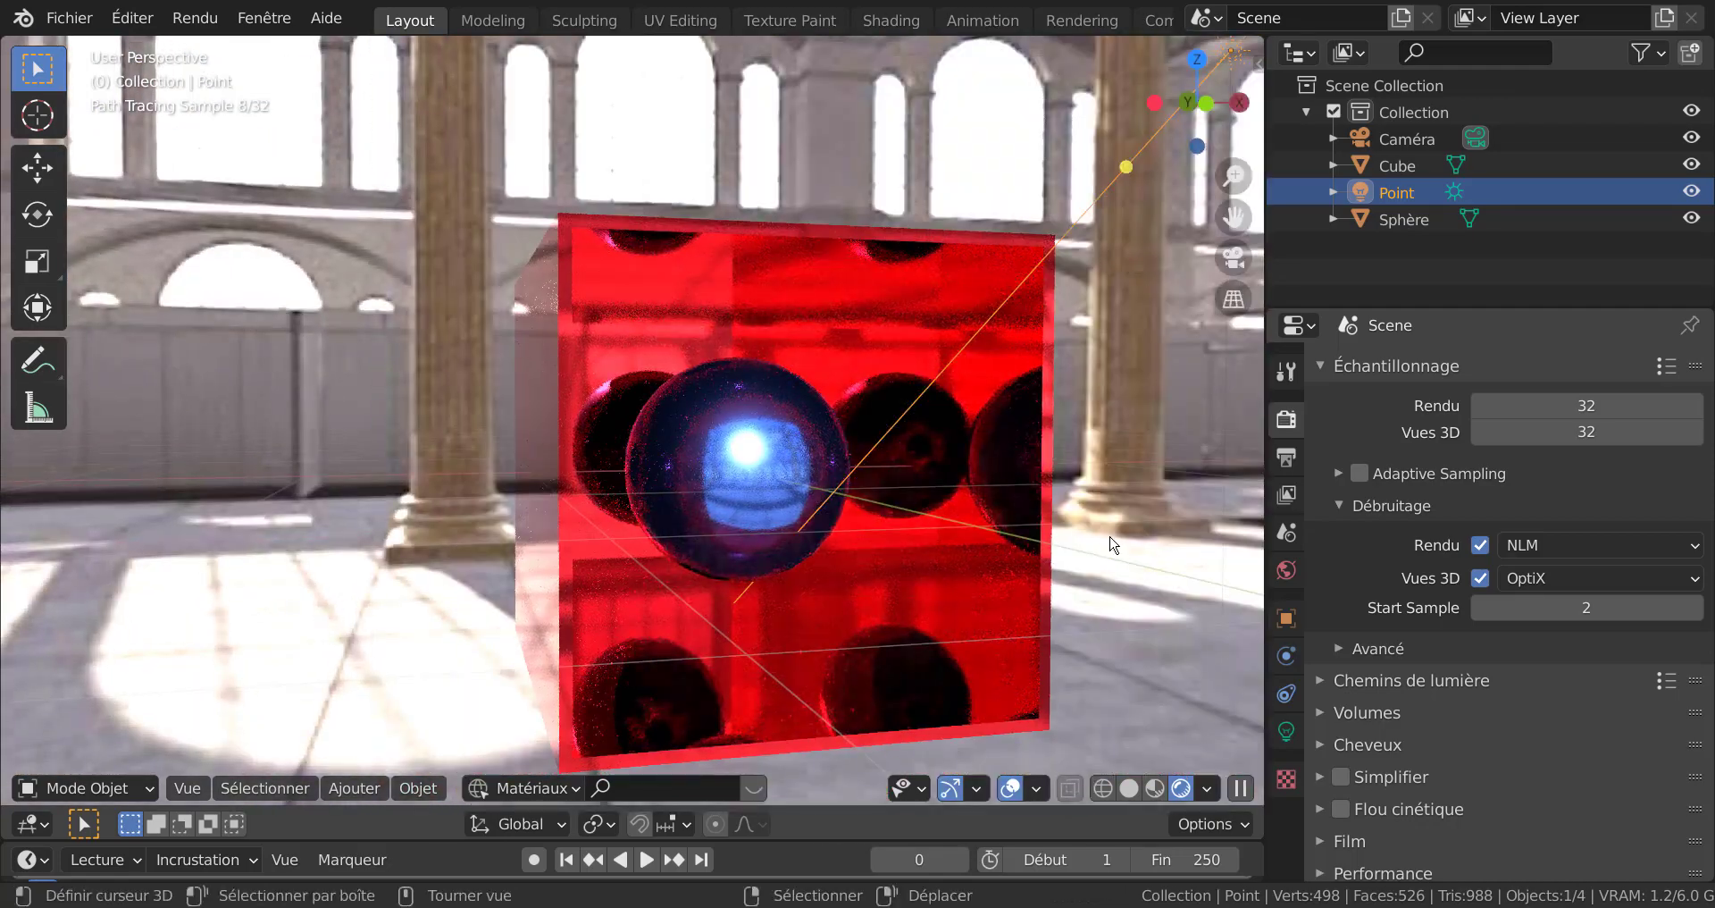
{"action": "middle_click_drag", "start_coordinate": [919, 563], "coordinate": [756, 568]}
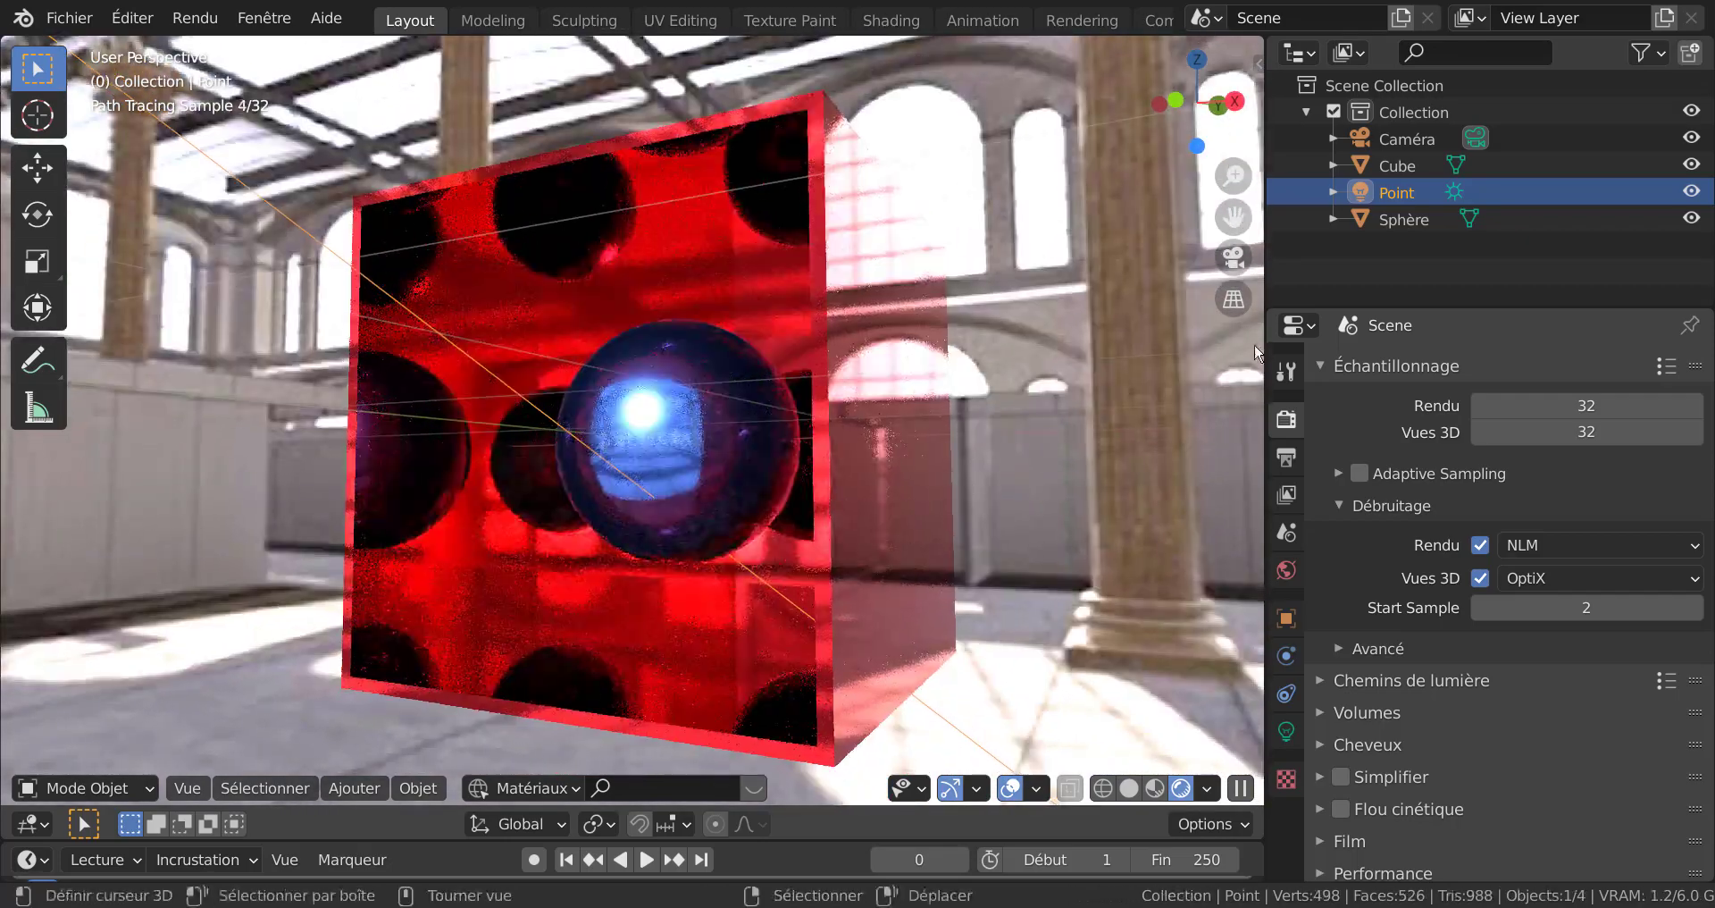
Widen the 3D viewport and inspect the denoised cube's faces and the sphere's reflections from different sides.
{"action": "left_click_drag", "start_coordinate": [1264, 350], "coordinate": [1572, 297]}
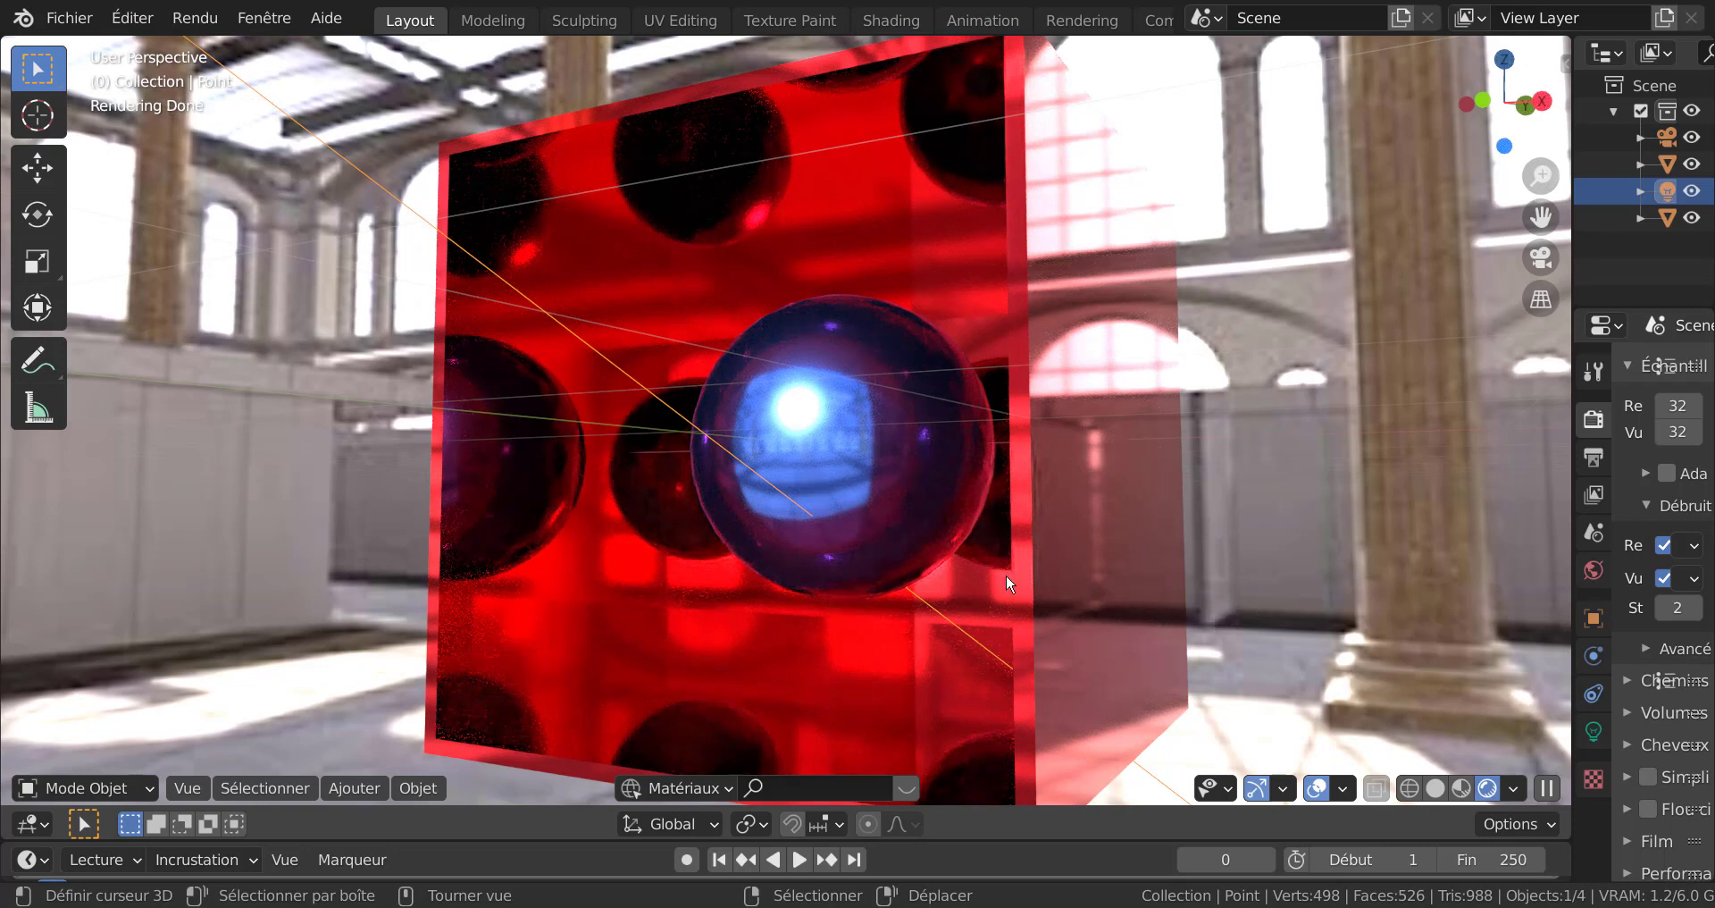
{"action": "mouse_move", "coordinate": [1054, 520]}
{"action": "middle_mouse_down"}
{"action": "mouse_move", "coordinate": [1186, 531]}
{"action": "mouse_move", "coordinate": [995, 532]}
{"action": "mouse_move", "coordinate": [1010, 529]}
{"action": "middle_mouse_up"}
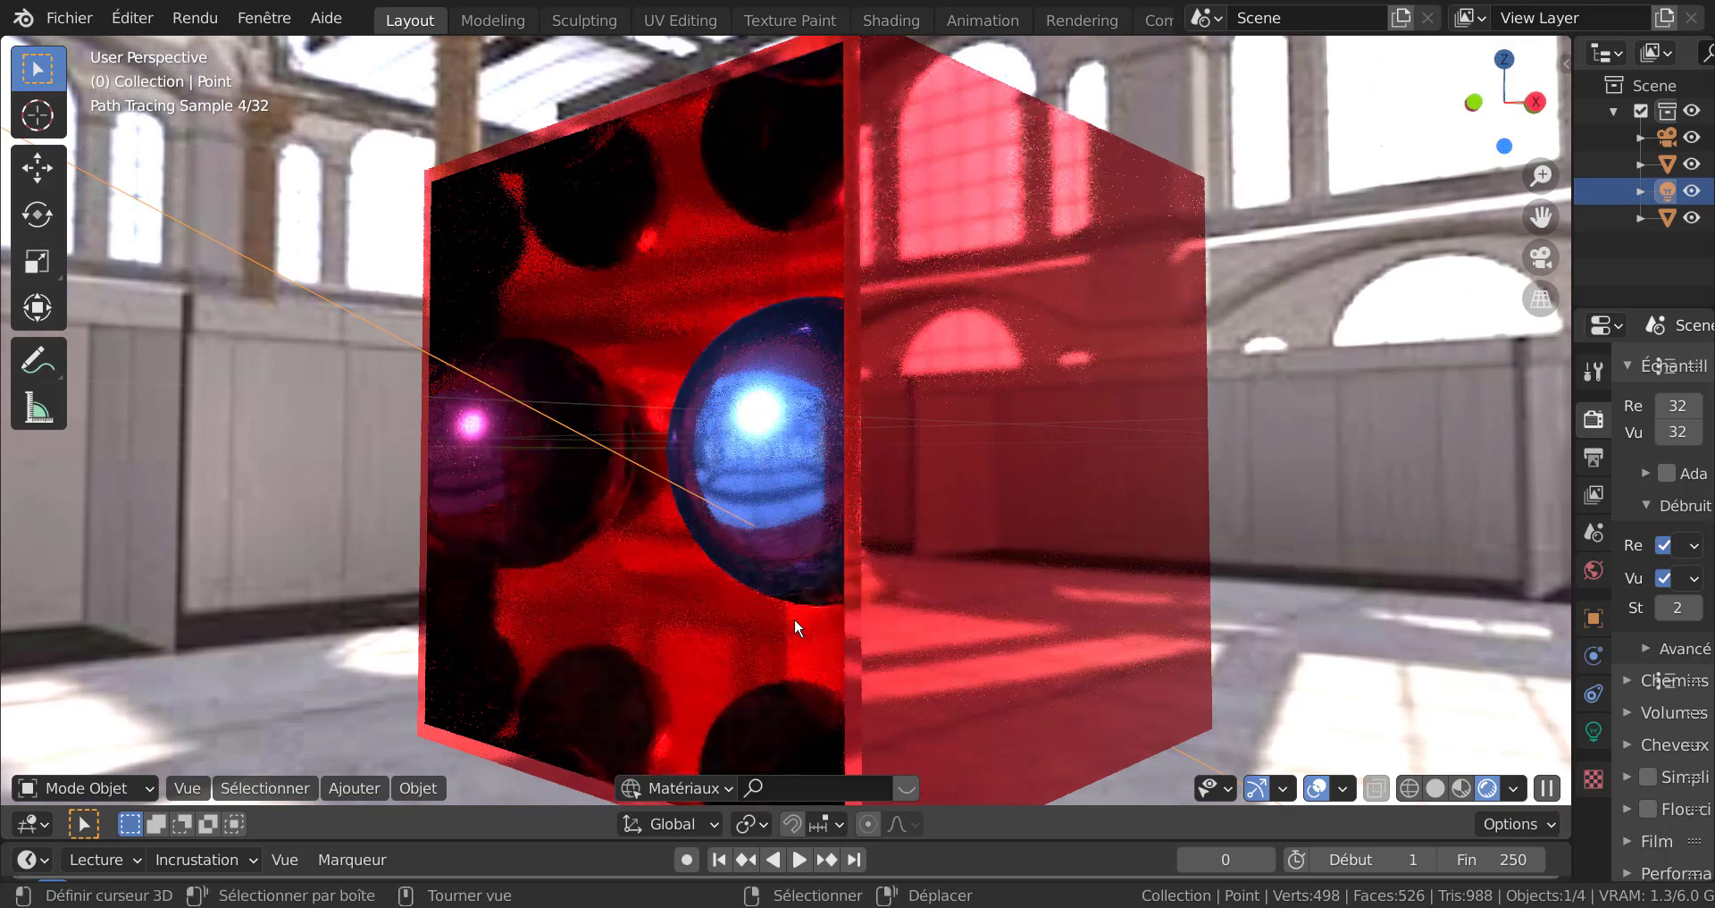
{"action": "scroll", "coordinate": [793, 618], "scroll_direction": "up", "scroll_amount": 2}
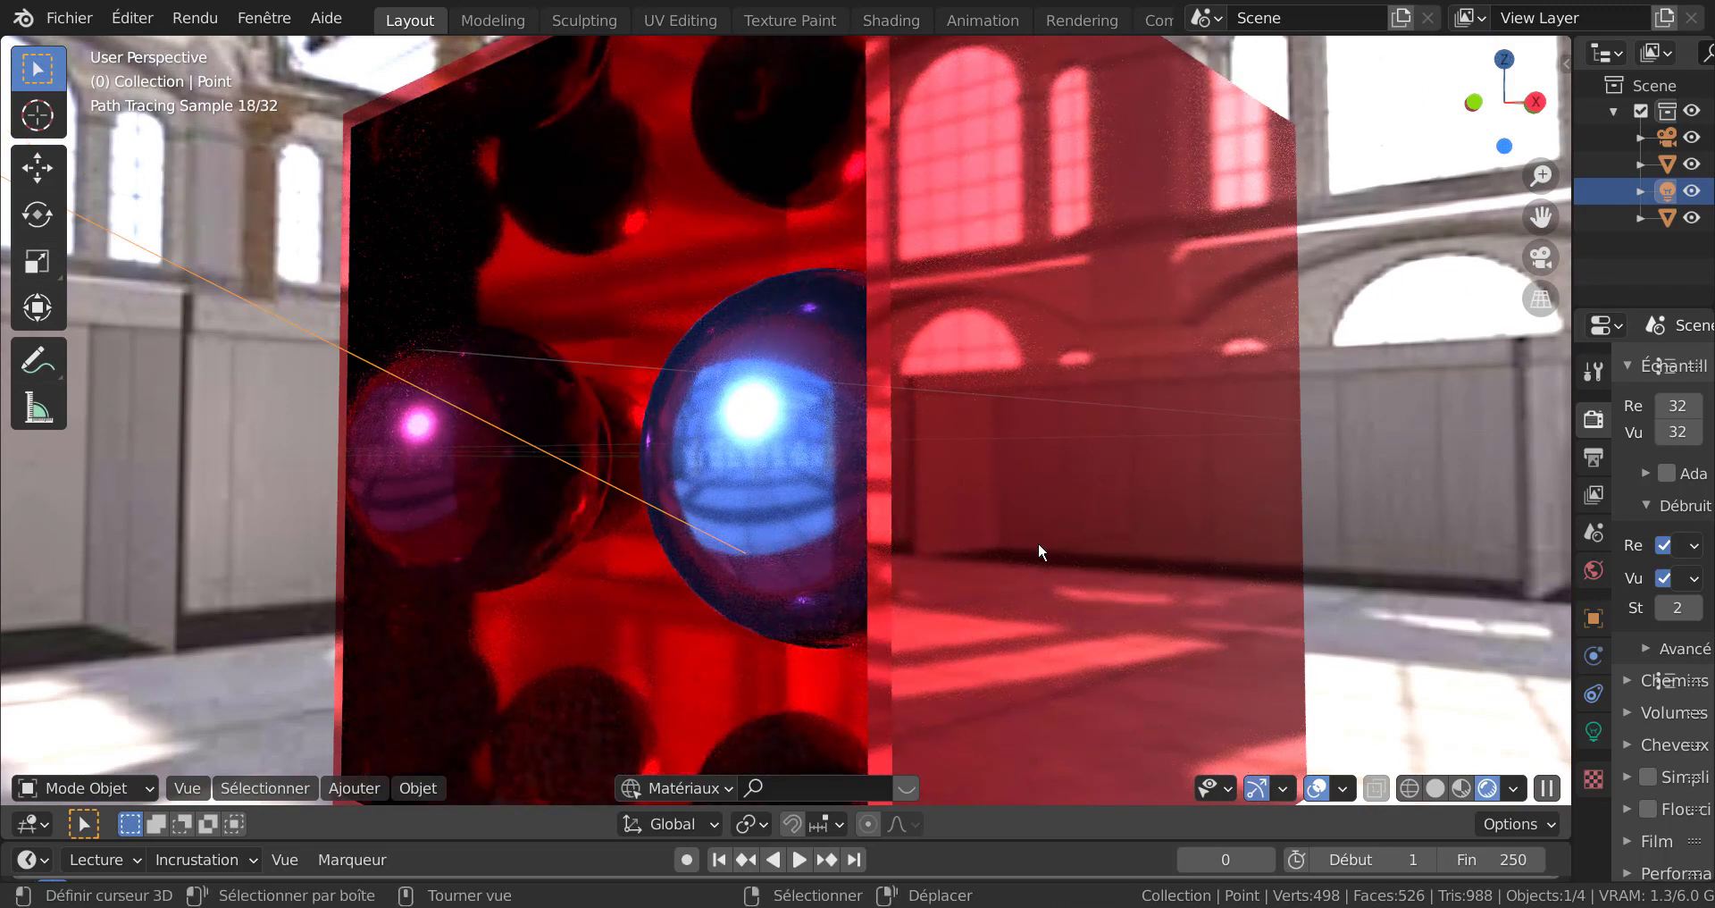
{"action": "scroll", "coordinate": [1042, 541], "scroll_direction": "down", "scroll_amount": 1}
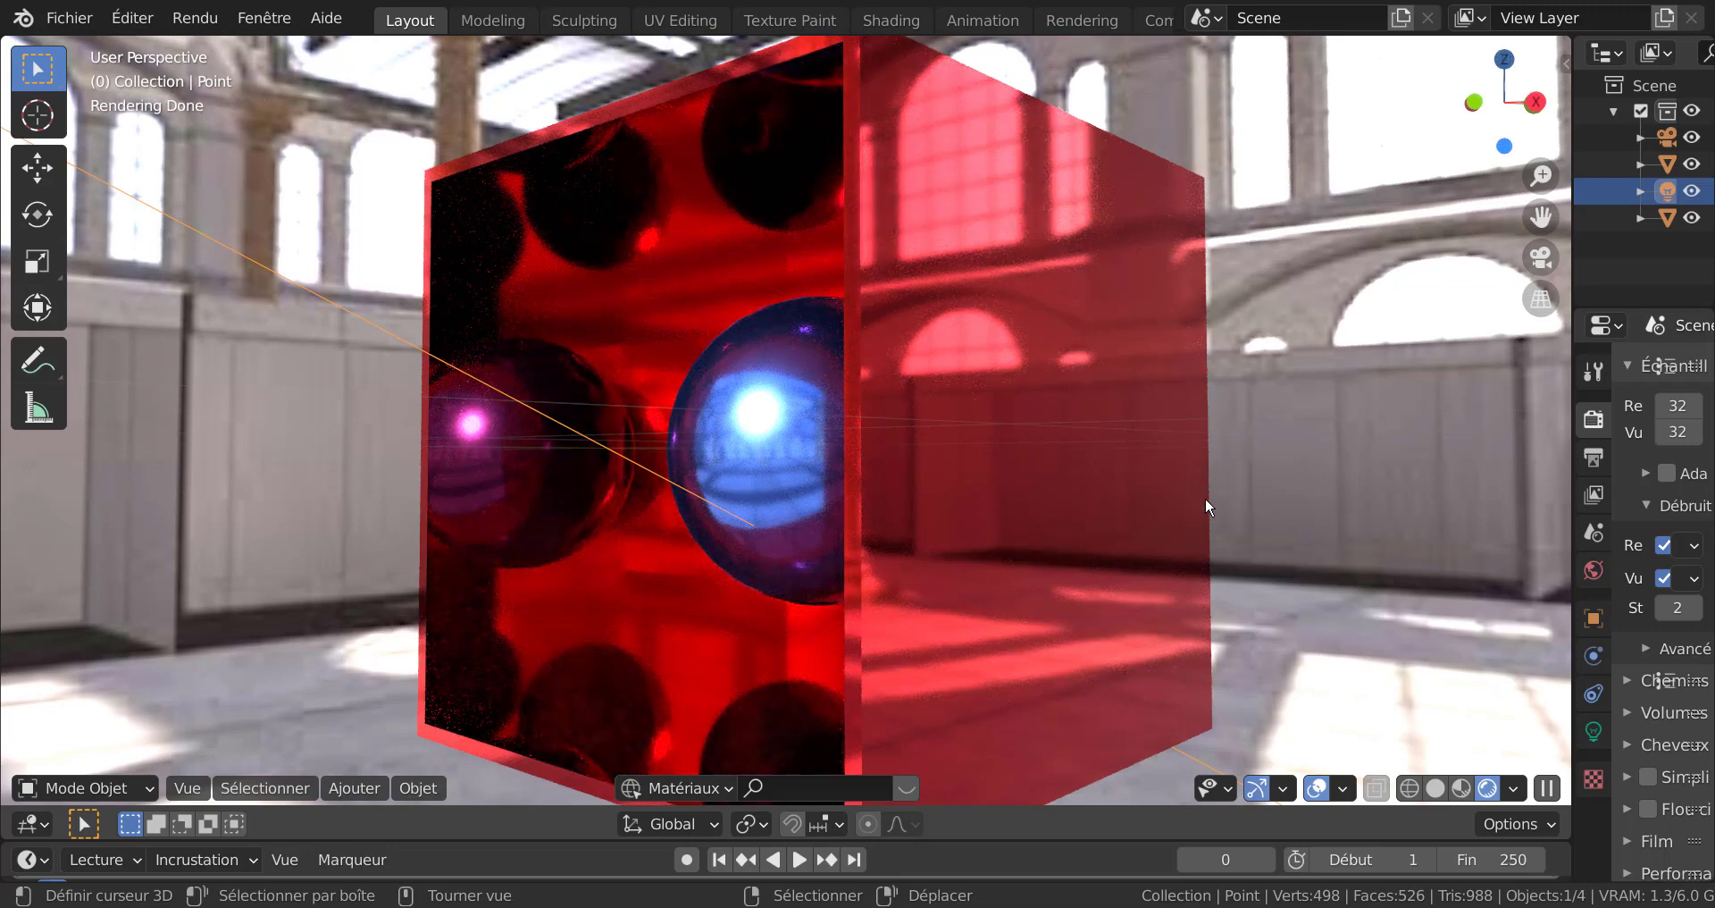
{"action": "middle_click_drag", "start_coordinate": [1076, 556], "coordinate": [1161, 556]}
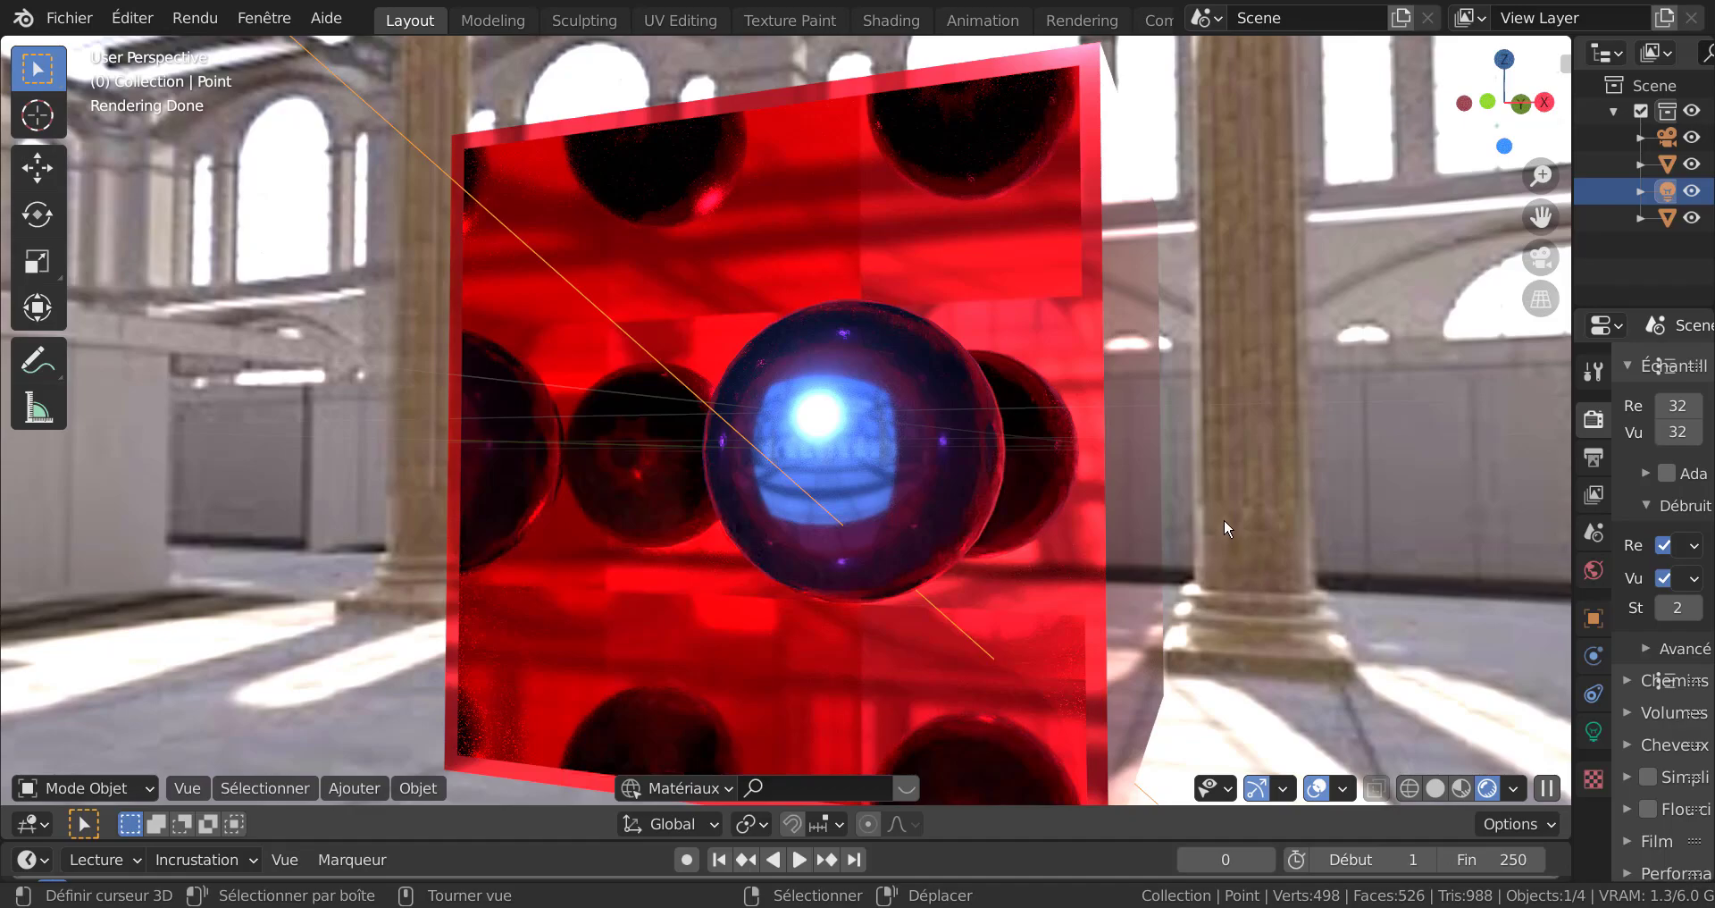
{"action": "mouse_move", "coordinate": [1165, 606]}
{"action": "middle_mouse_down"}
{"action": "mouse_move", "coordinate": [1317, 636]}
{"action": "mouse_move", "coordinate": [1143, 581]}
{"action": "mouse_move", "coordinate": [1274, 447]}
{"action": "middle_mouse_up"}
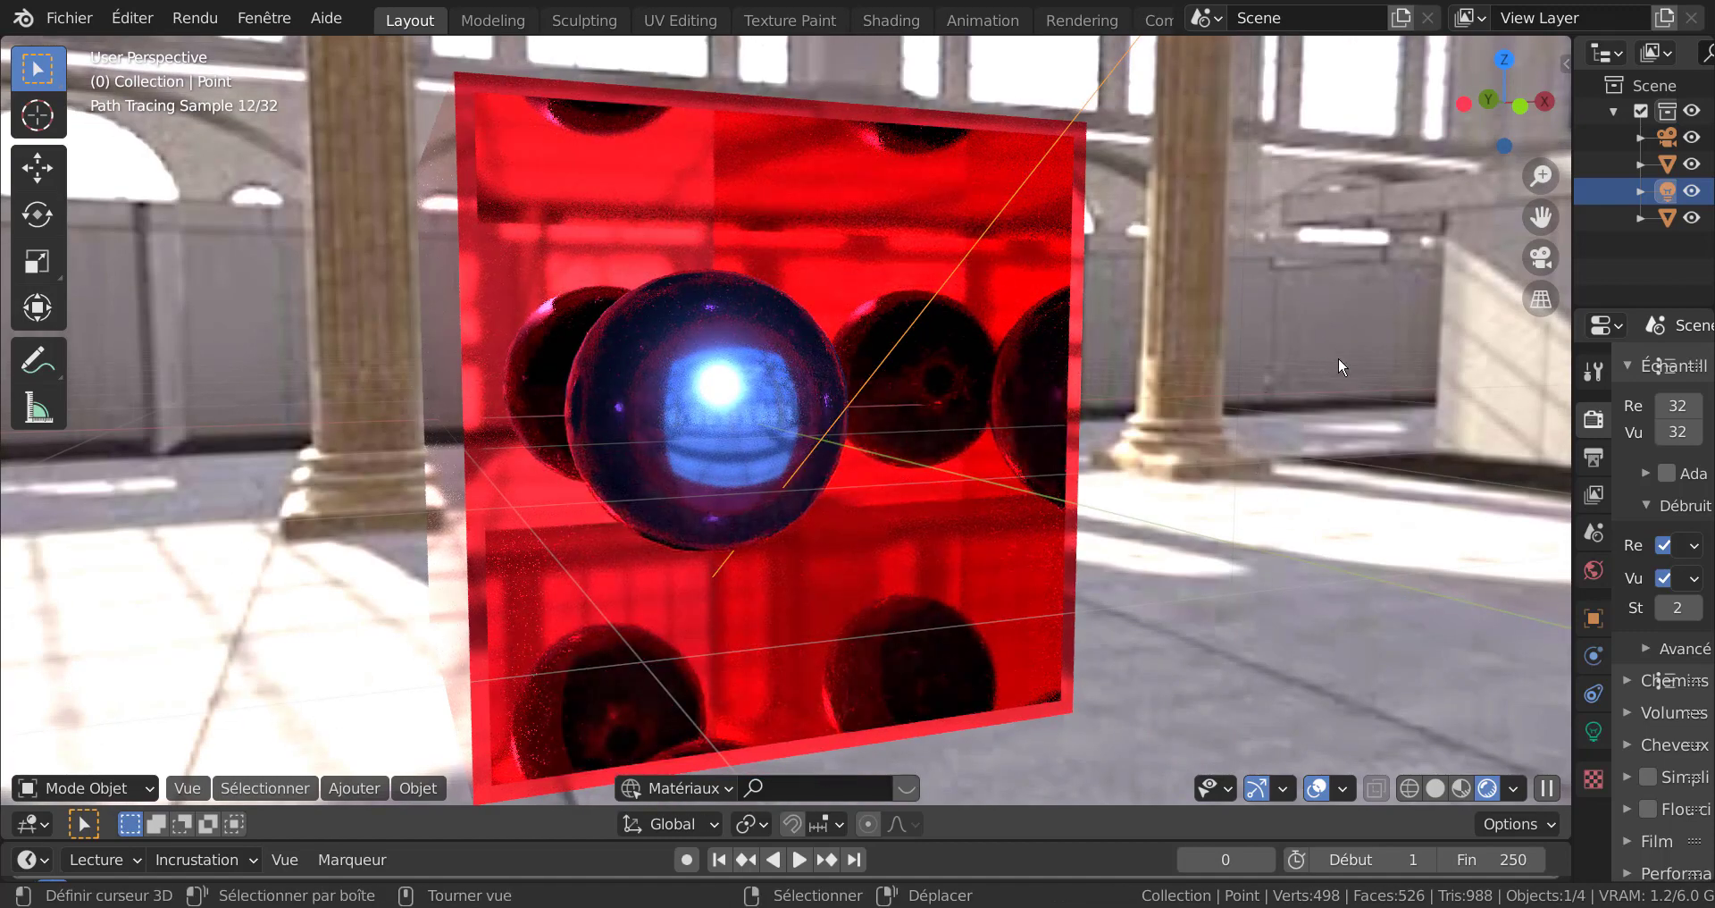